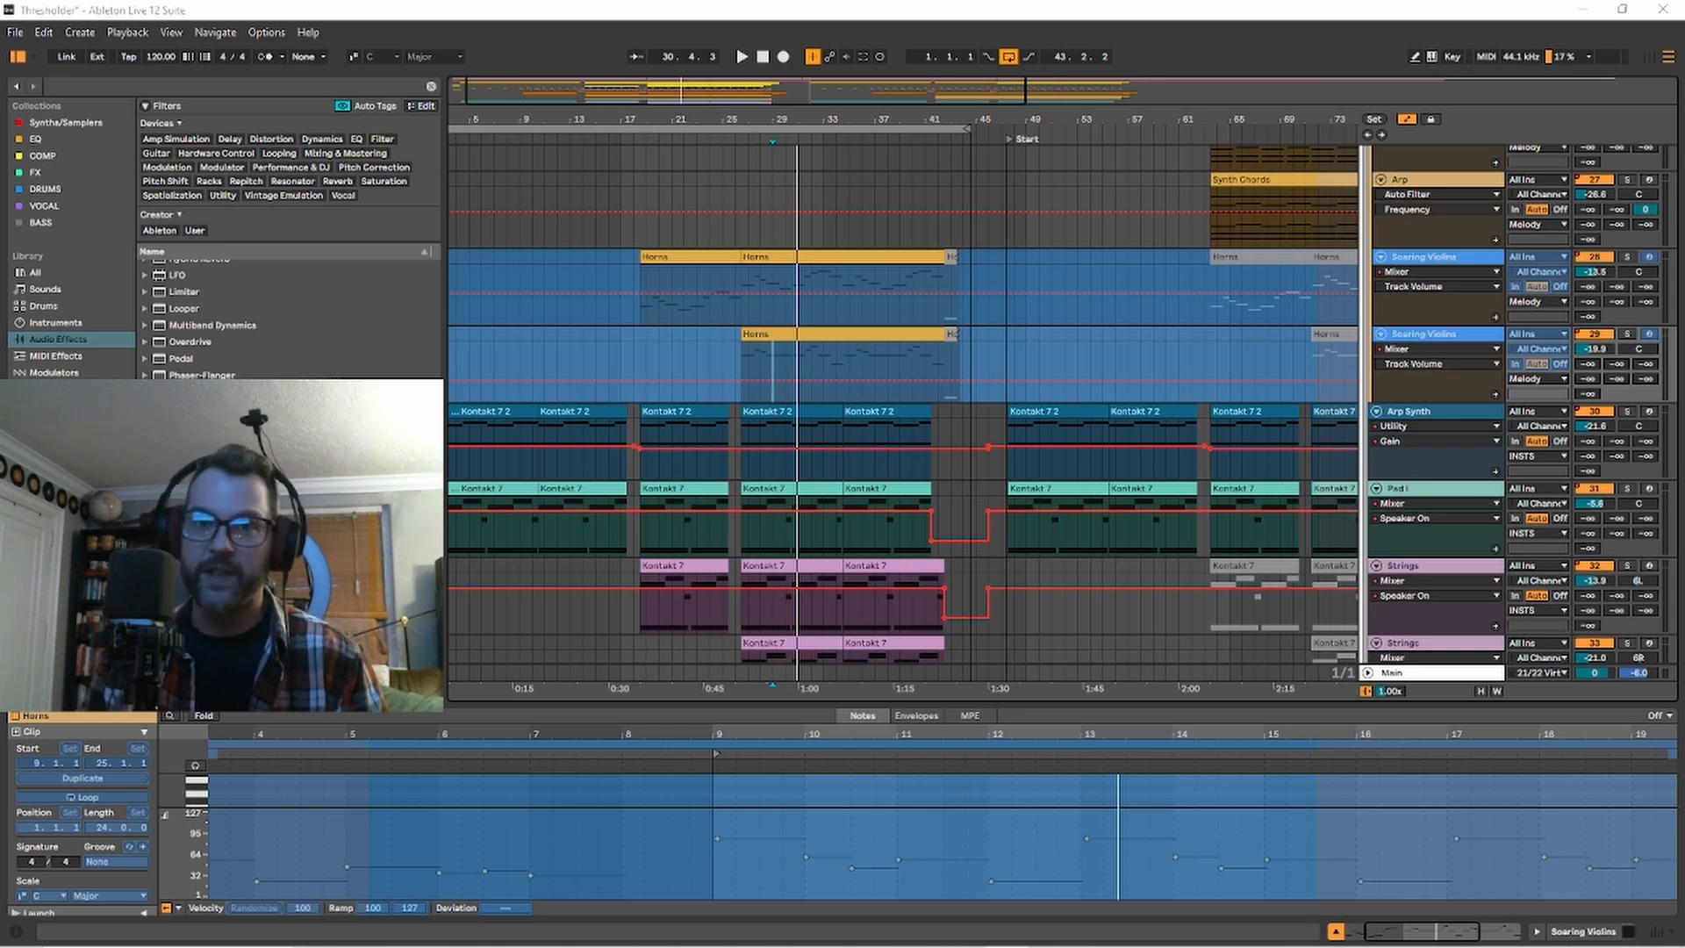
Go to the Robots tracks and browse the FX library to the CINEMATIC_IMPACTS folder of the Robots sample pack.
{"action": "scroll", "coordinate": [826, 465], "scroll_direction": "up", "scroll_amount": 10}
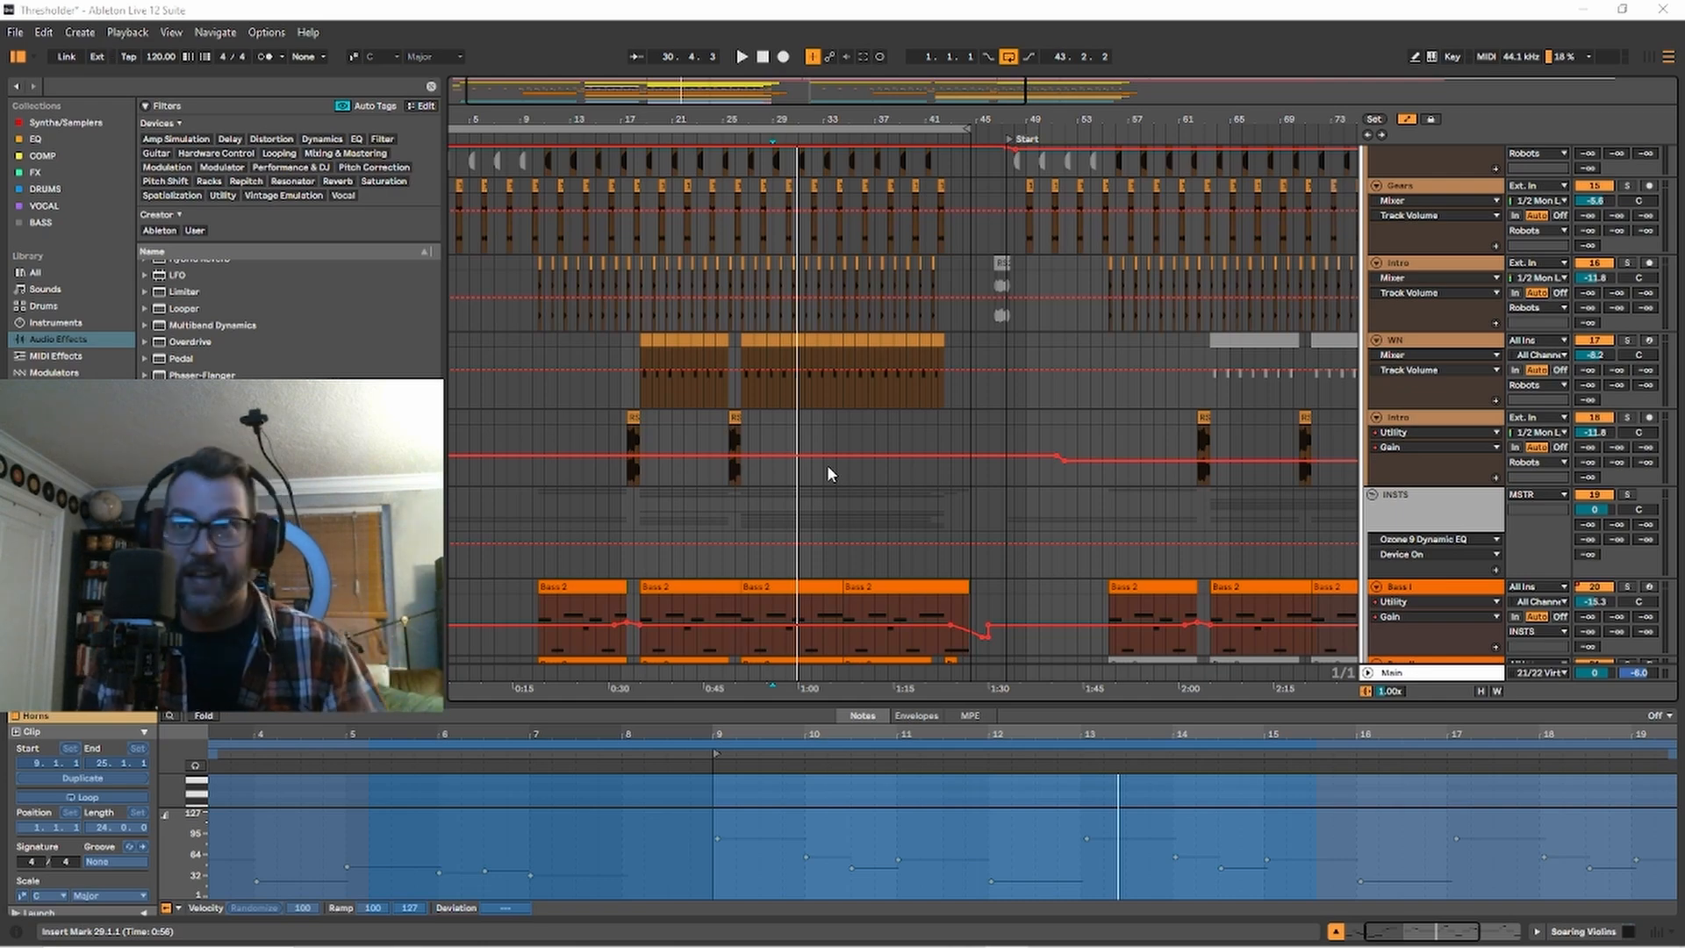
{"action": "scroll", "coordinate": [760, 441], "scroll_direction": "up", "scroll_amount": 5}
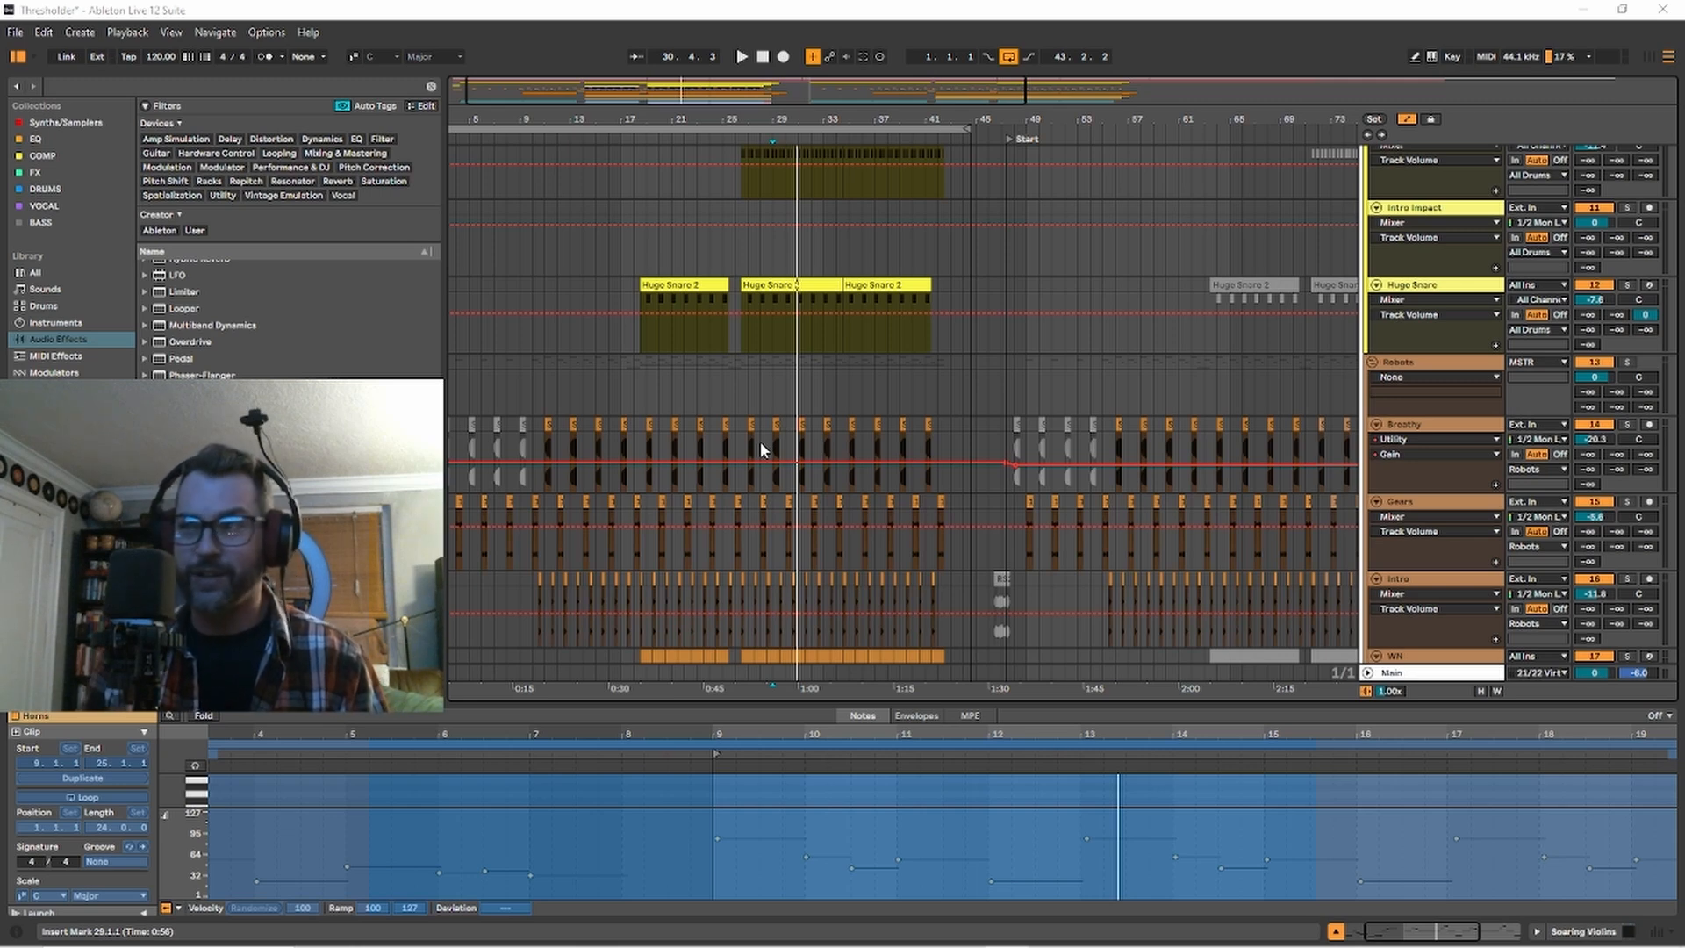
{"action": "scroll", "coordinate": [53, 367], "scroll_direction": "down", "scroll_amount": 3}
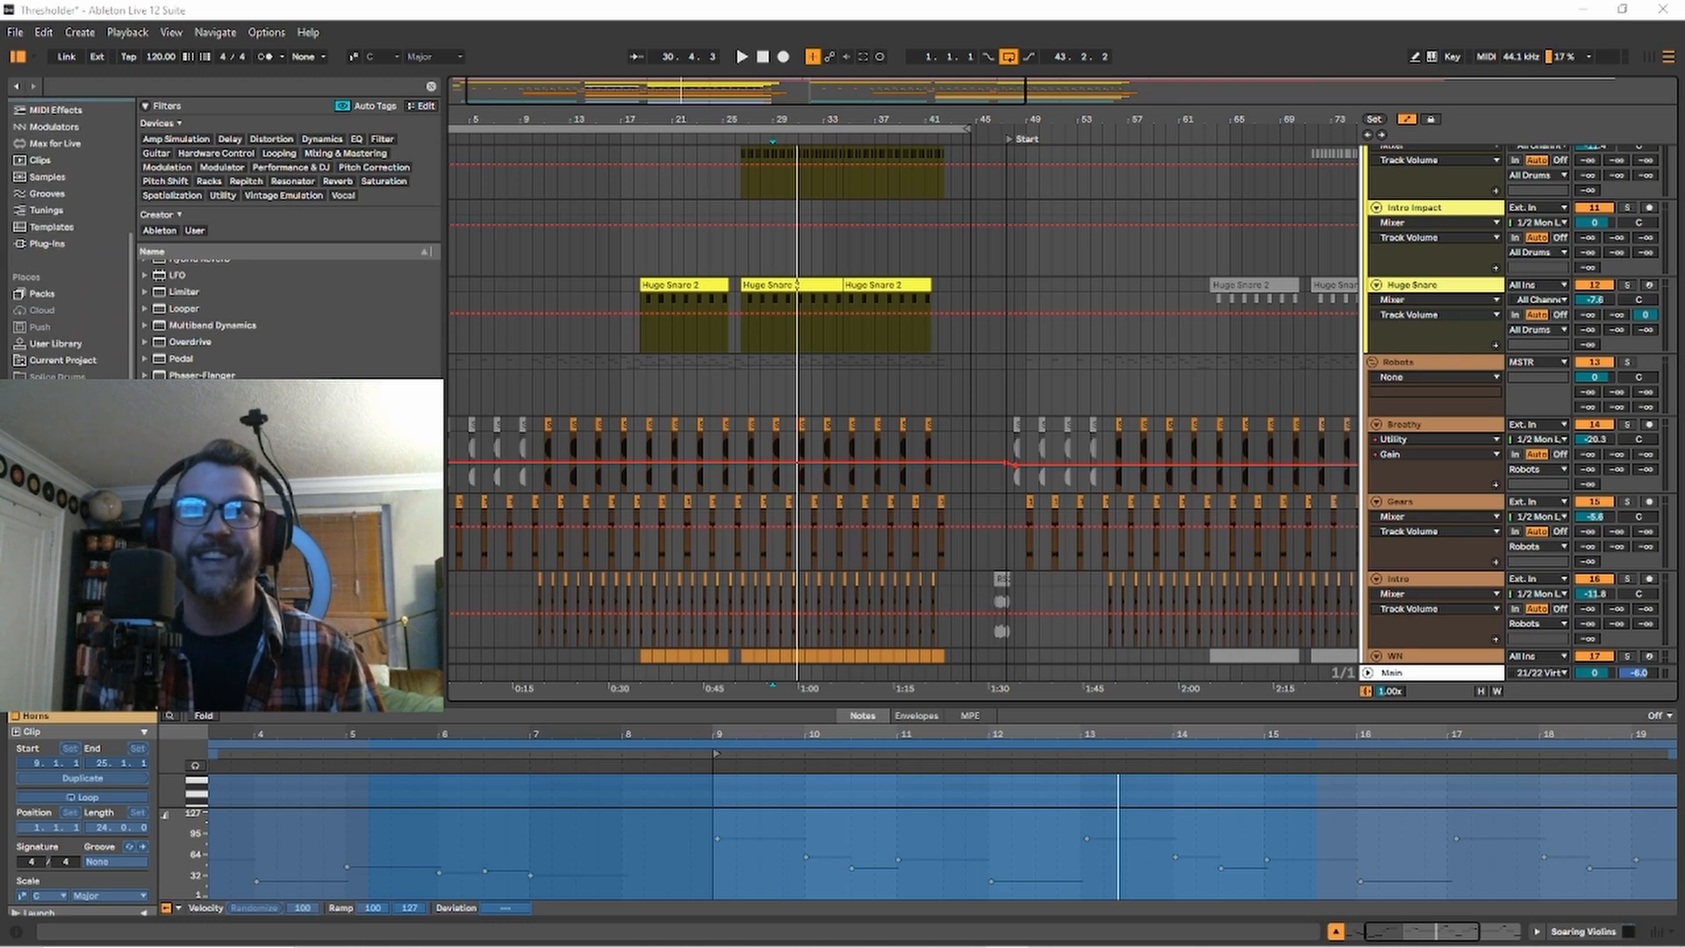
{"action": "left_click", "coordinate": [44, 367]}
{"action": "left_click", "coordinate": [187, 252]}
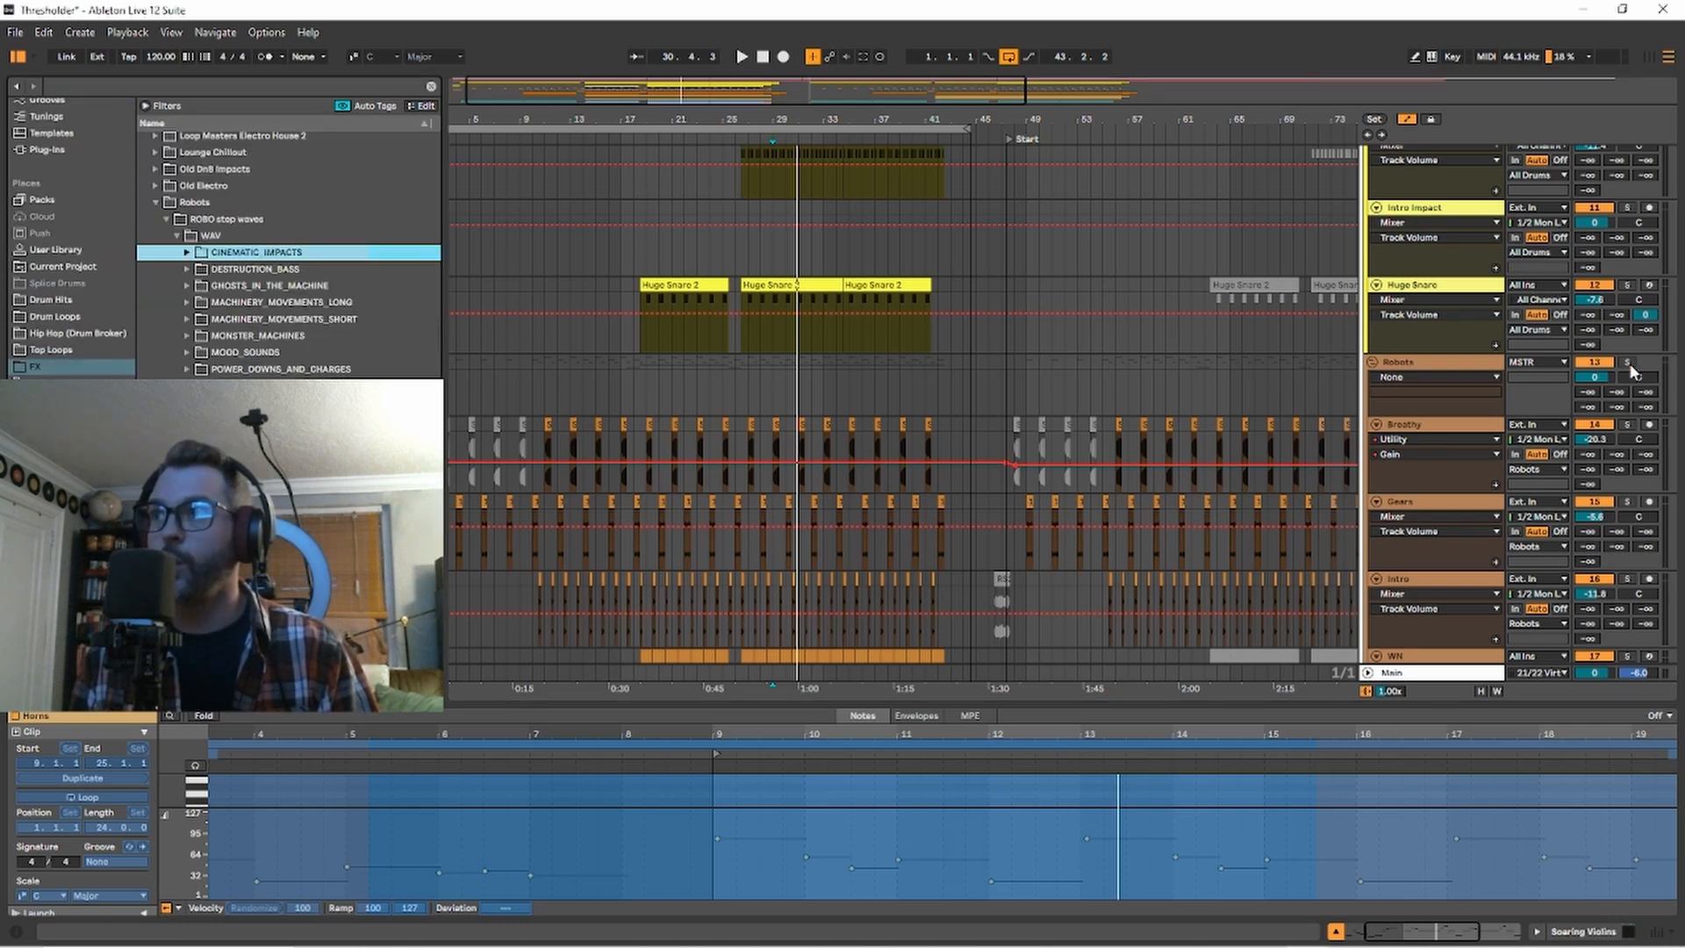
Solo the Robots group and place the insert marker at bar 19.
{"action": "left_click", "coordinate": [1628, 361]}
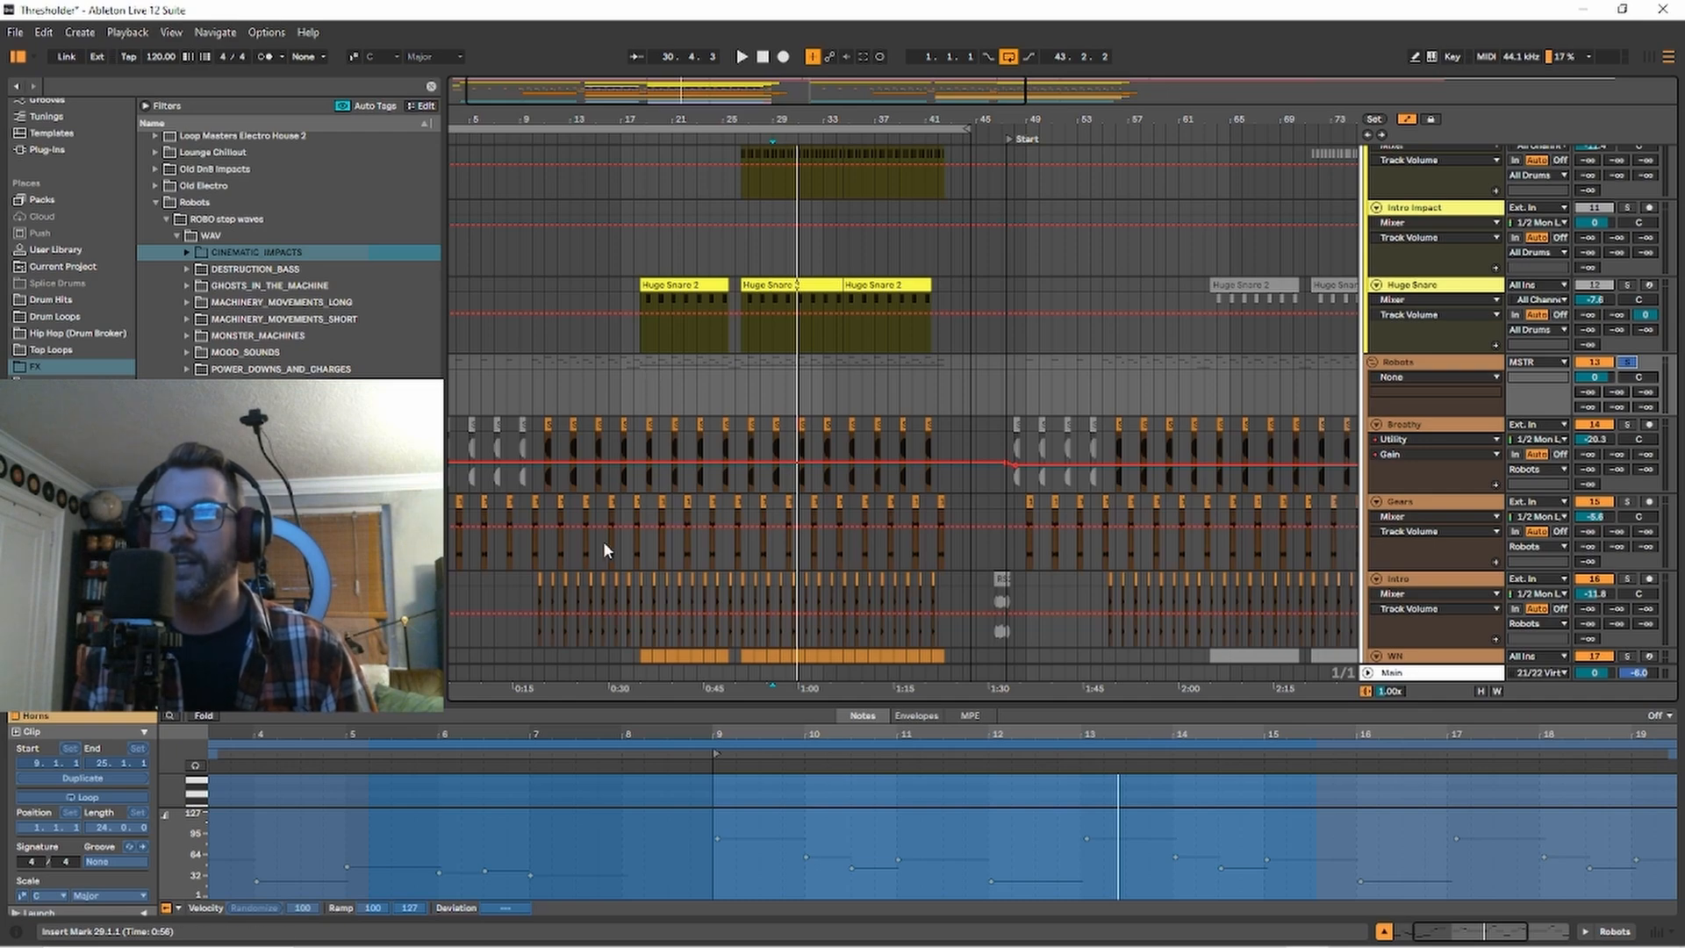
{"action": "left_click_drag", "start_coordinate": [650, 378], "coordinate": [845, 578]}
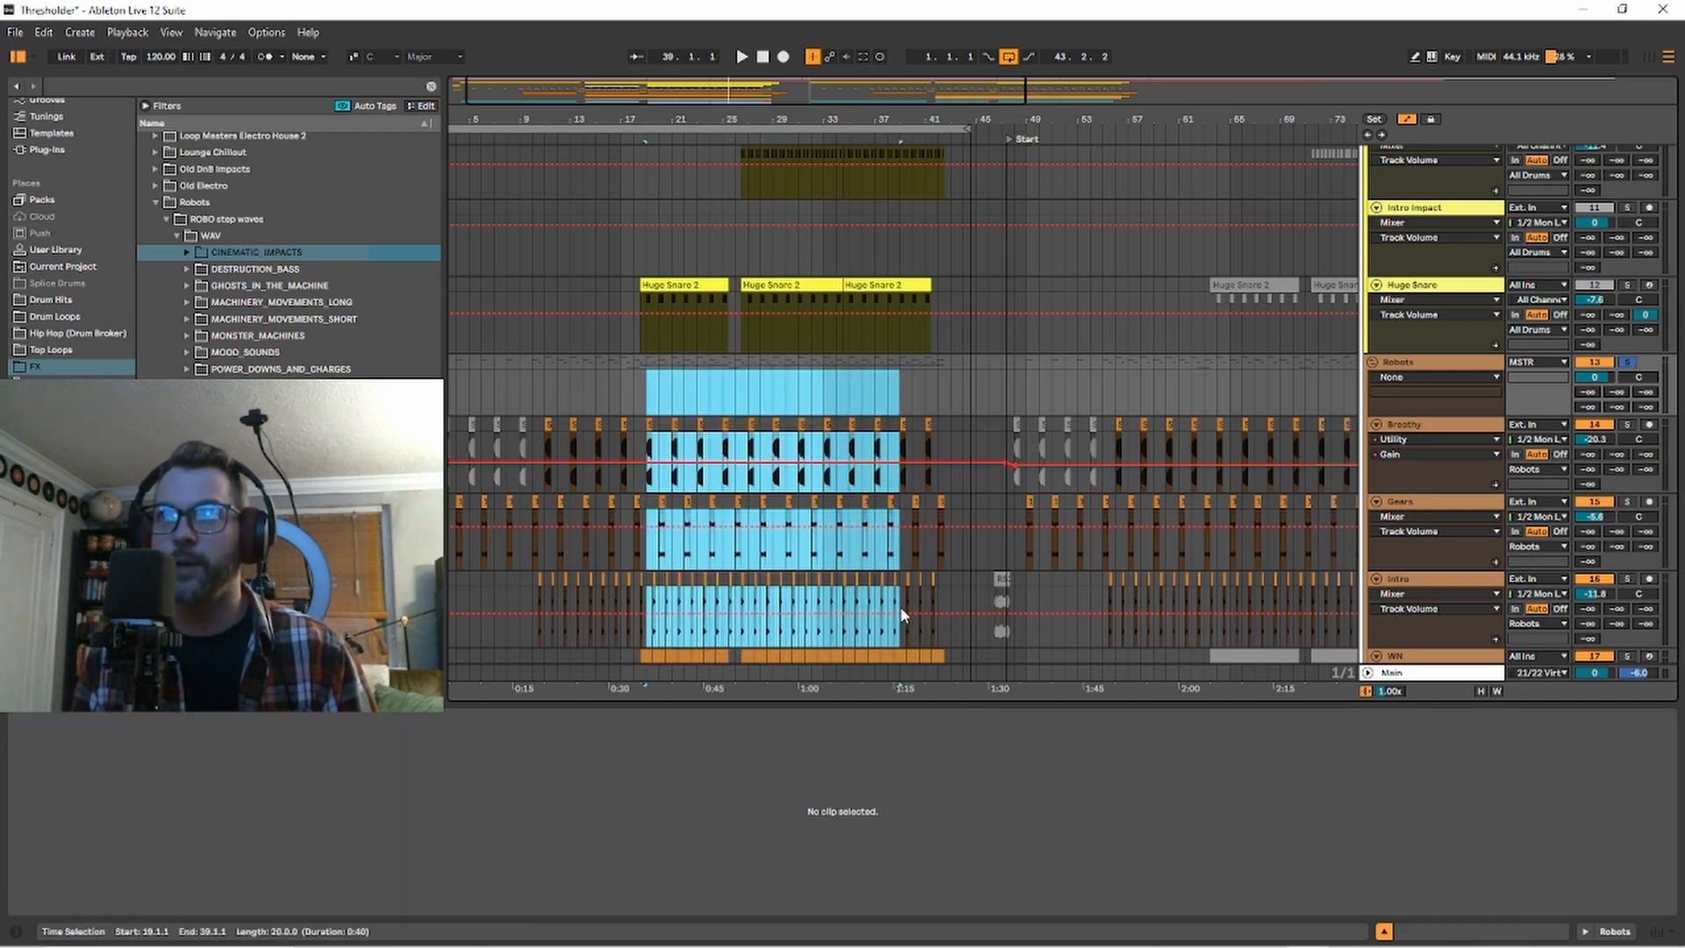
{"action": "left_click", "coordinate": [654, 411]}
{"action": "scroll", "coordinate": [654, 411], "scroll_direction": "down", "scroll_amount": 2}
{"action": "scroll", "coordinate": [654, 411], "scroll_direction": "down", "scroll_amount": 2}
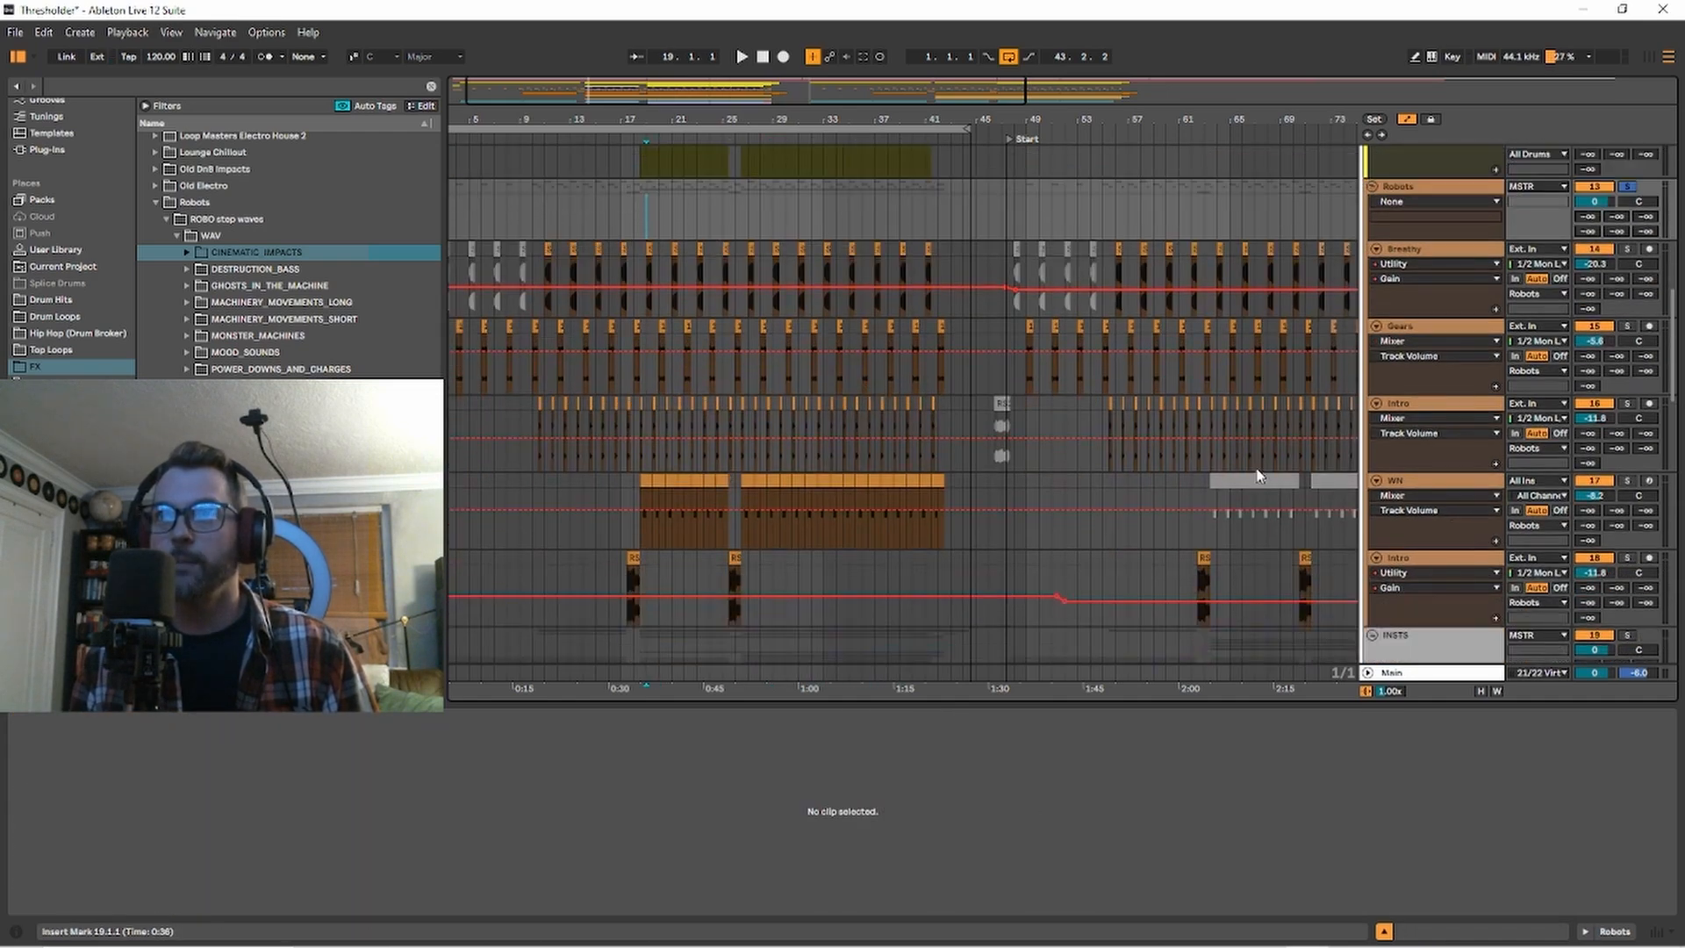
Solo the WN track in the Robots group and play its first clip from bar 18.
{"action": "left_click", "coordinate": [1626, 480]}
{"action": "left_click", "coordinate": [636, 490]}
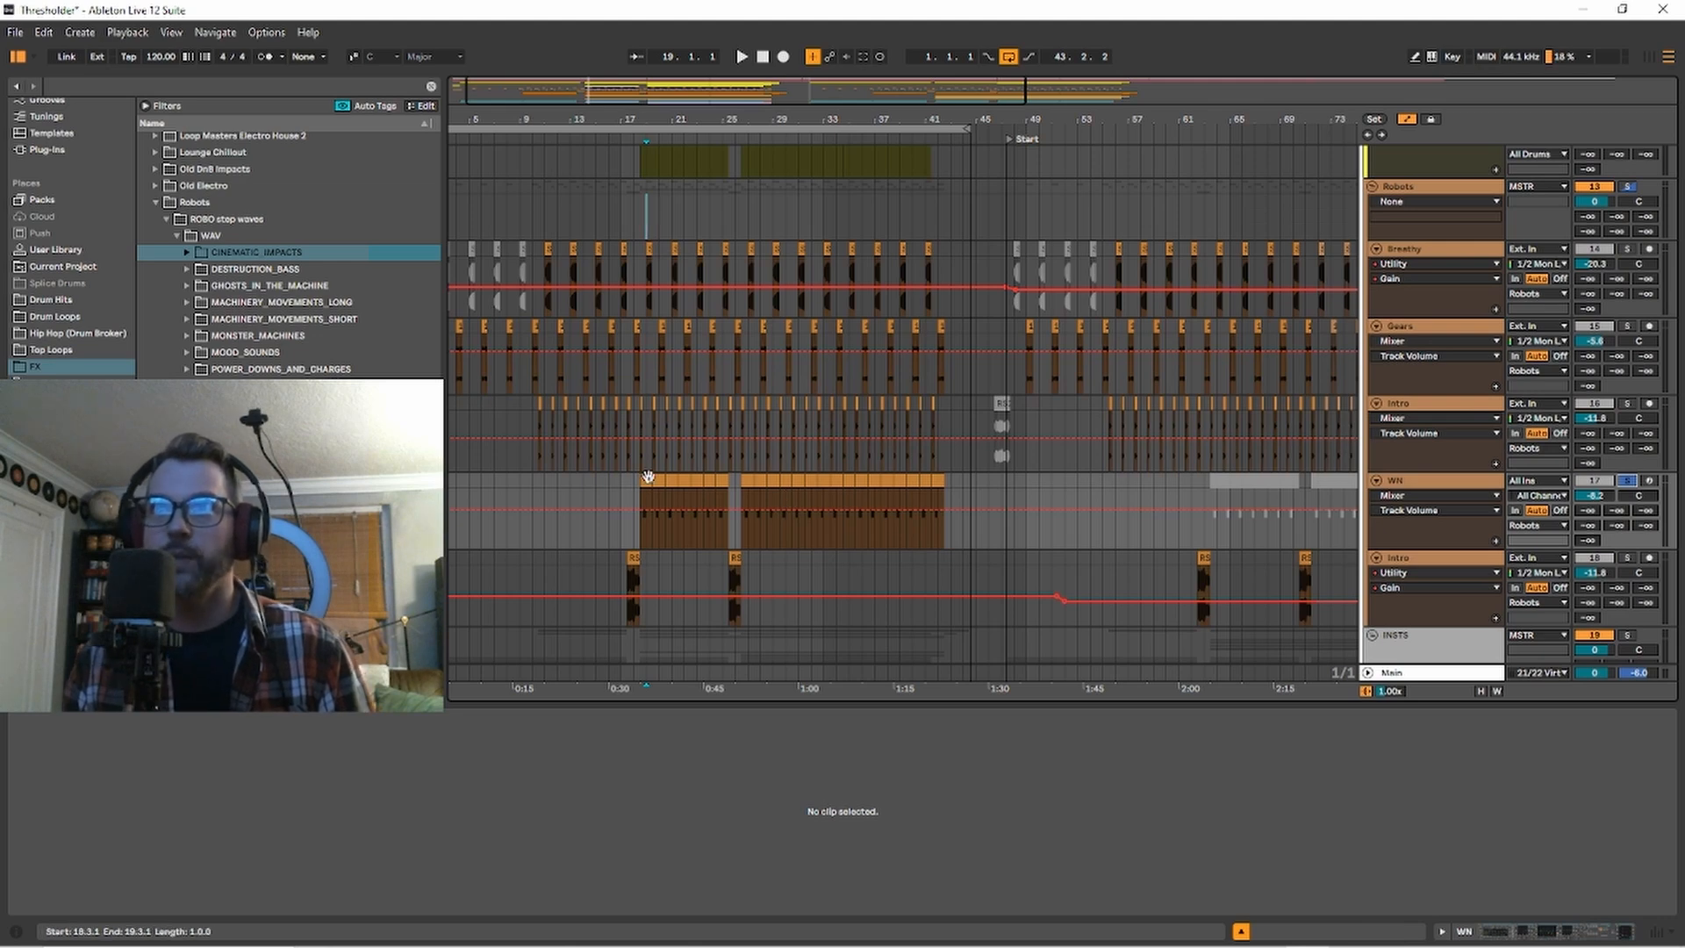
{"action": "left_click", "coordinate": [646, 483]}
{"action": "key", "text": "space"}
{"action": "key", "text": "space"}
Solo the Intro track below WN, play its machine-movement clip at bar 17, and show its device chain.
{"action": "left_click", "coordinate": [632, 558]}
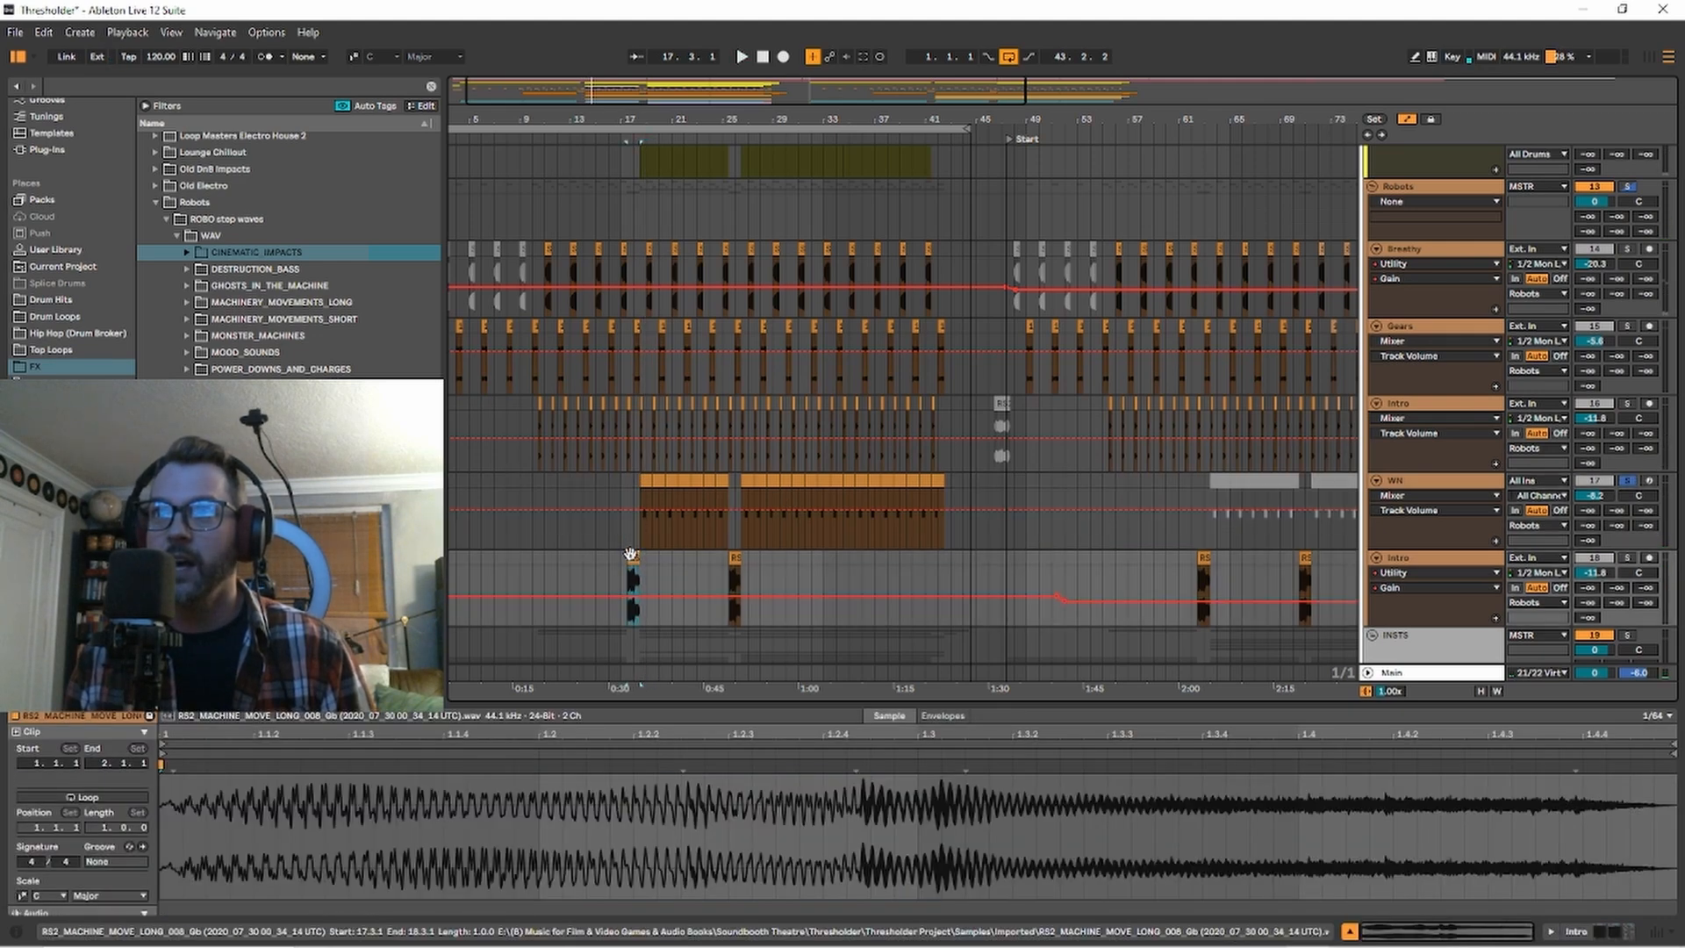
{"action": "left_click", "coordinate": [1626, 558]}
{"action": "key", "text": "space"}
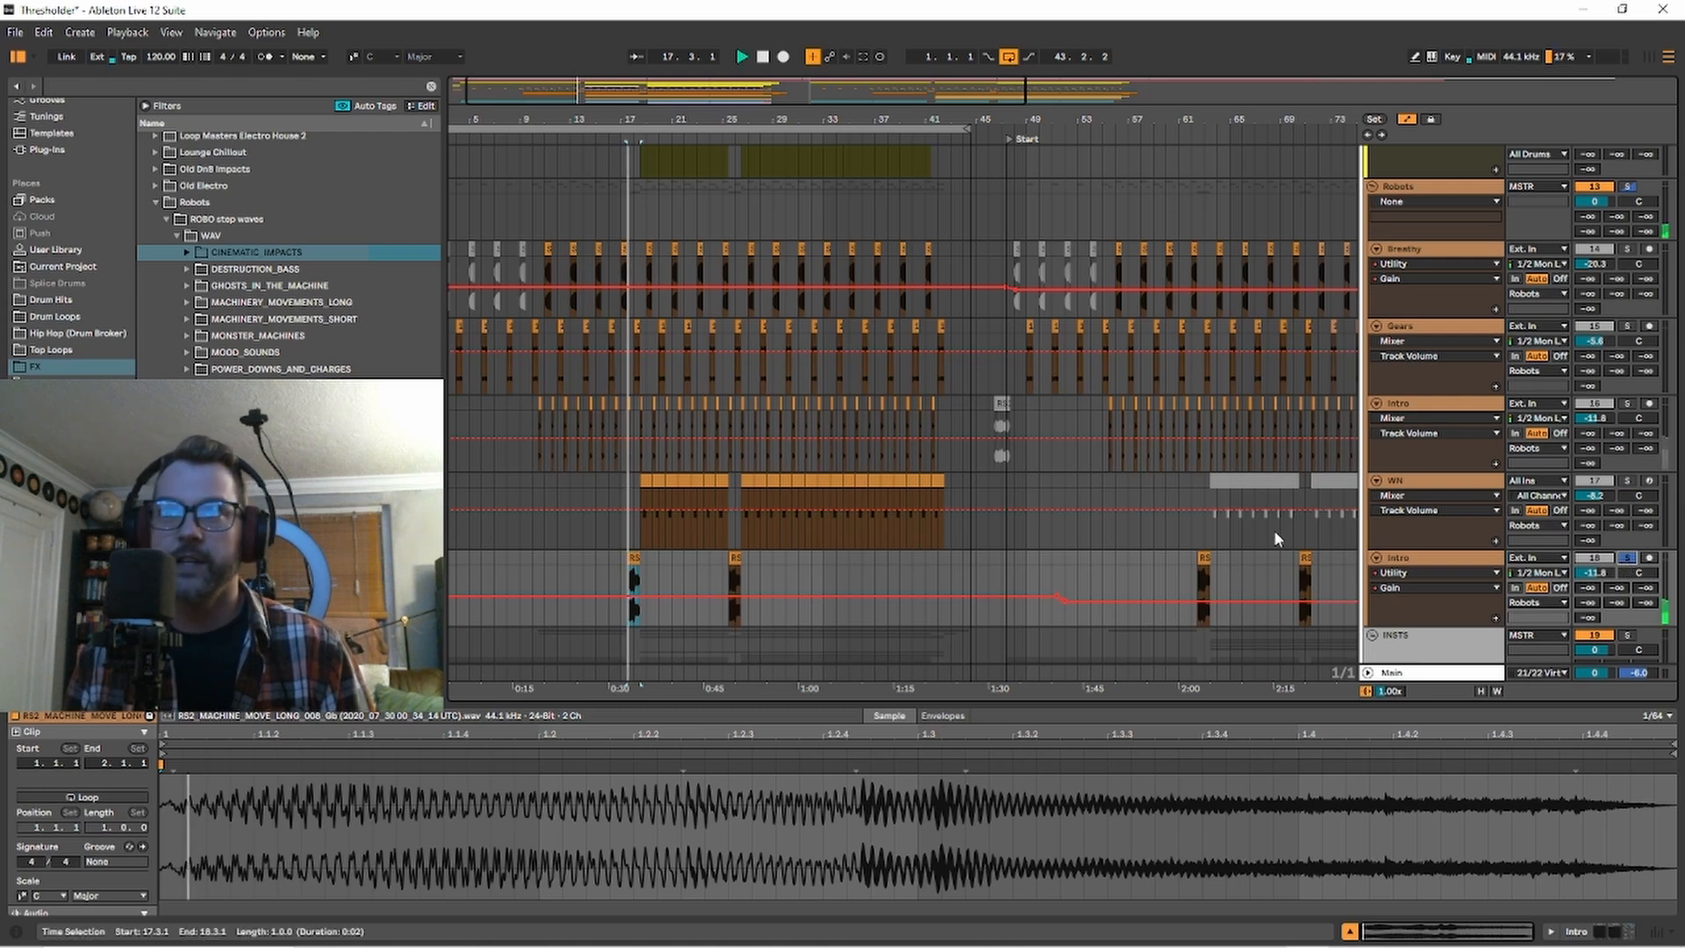
{"action": "key", "text": "shift+Tab"}
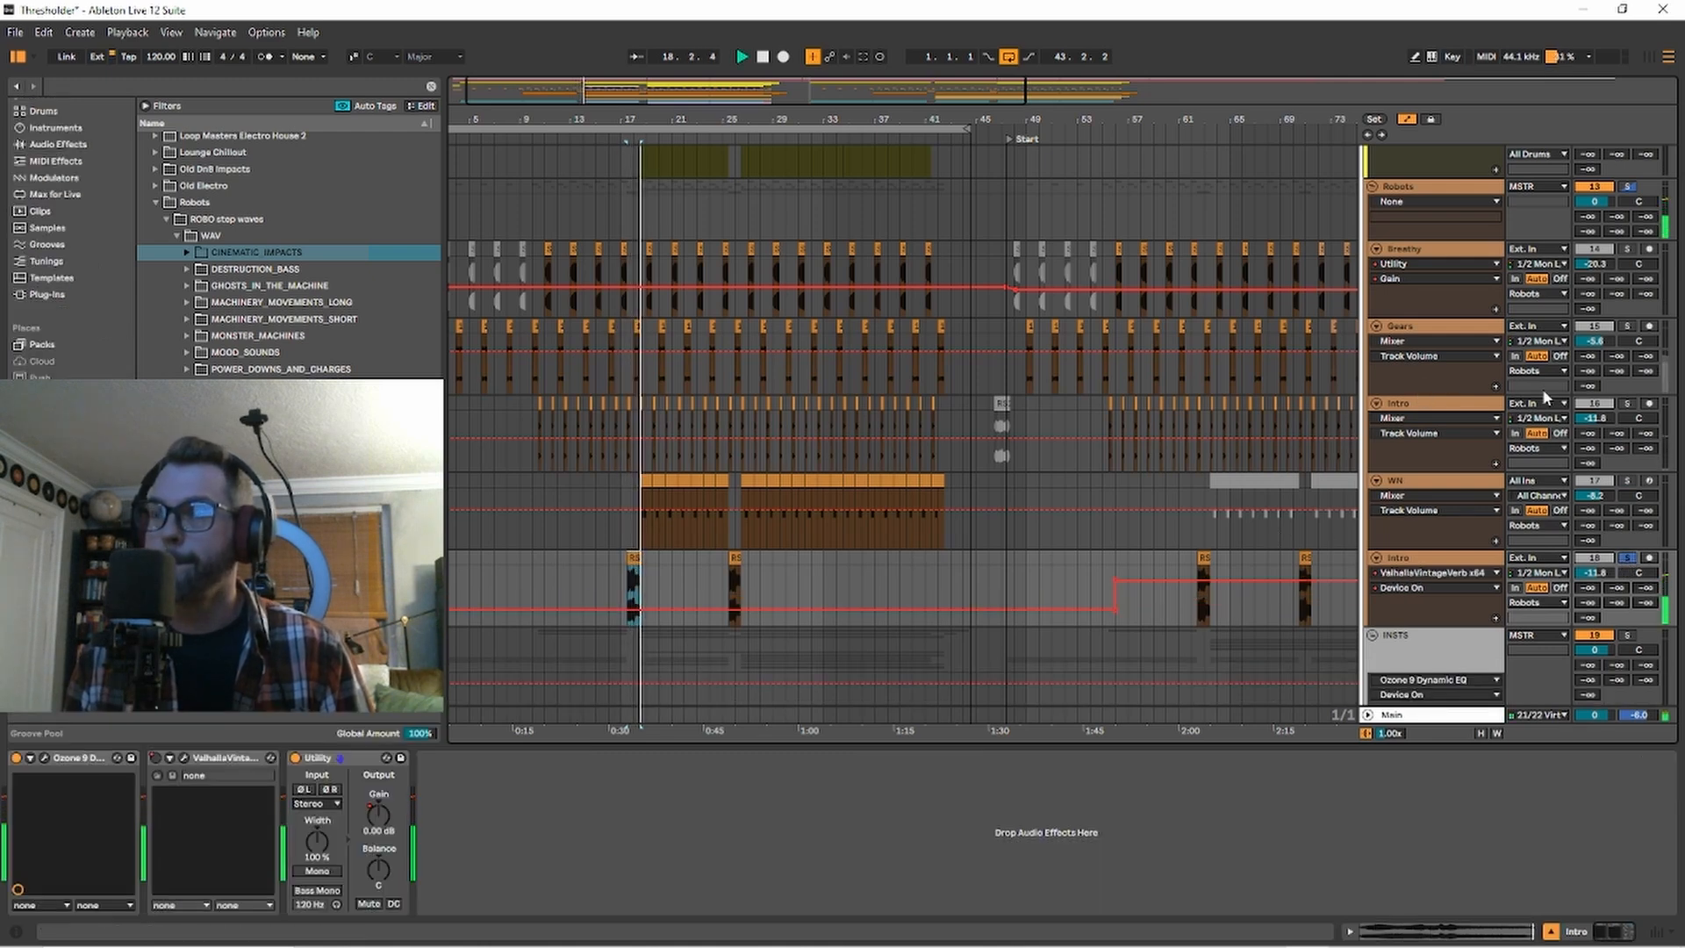
Solo the Intro track above WN and listen to its repeating clips from bar 17.
{"action": "left_click", "coordinate": [1627, 403]}
{"action": "left_click", "coordinate": [793, 428]}
{"action": "key", "text": "space"}
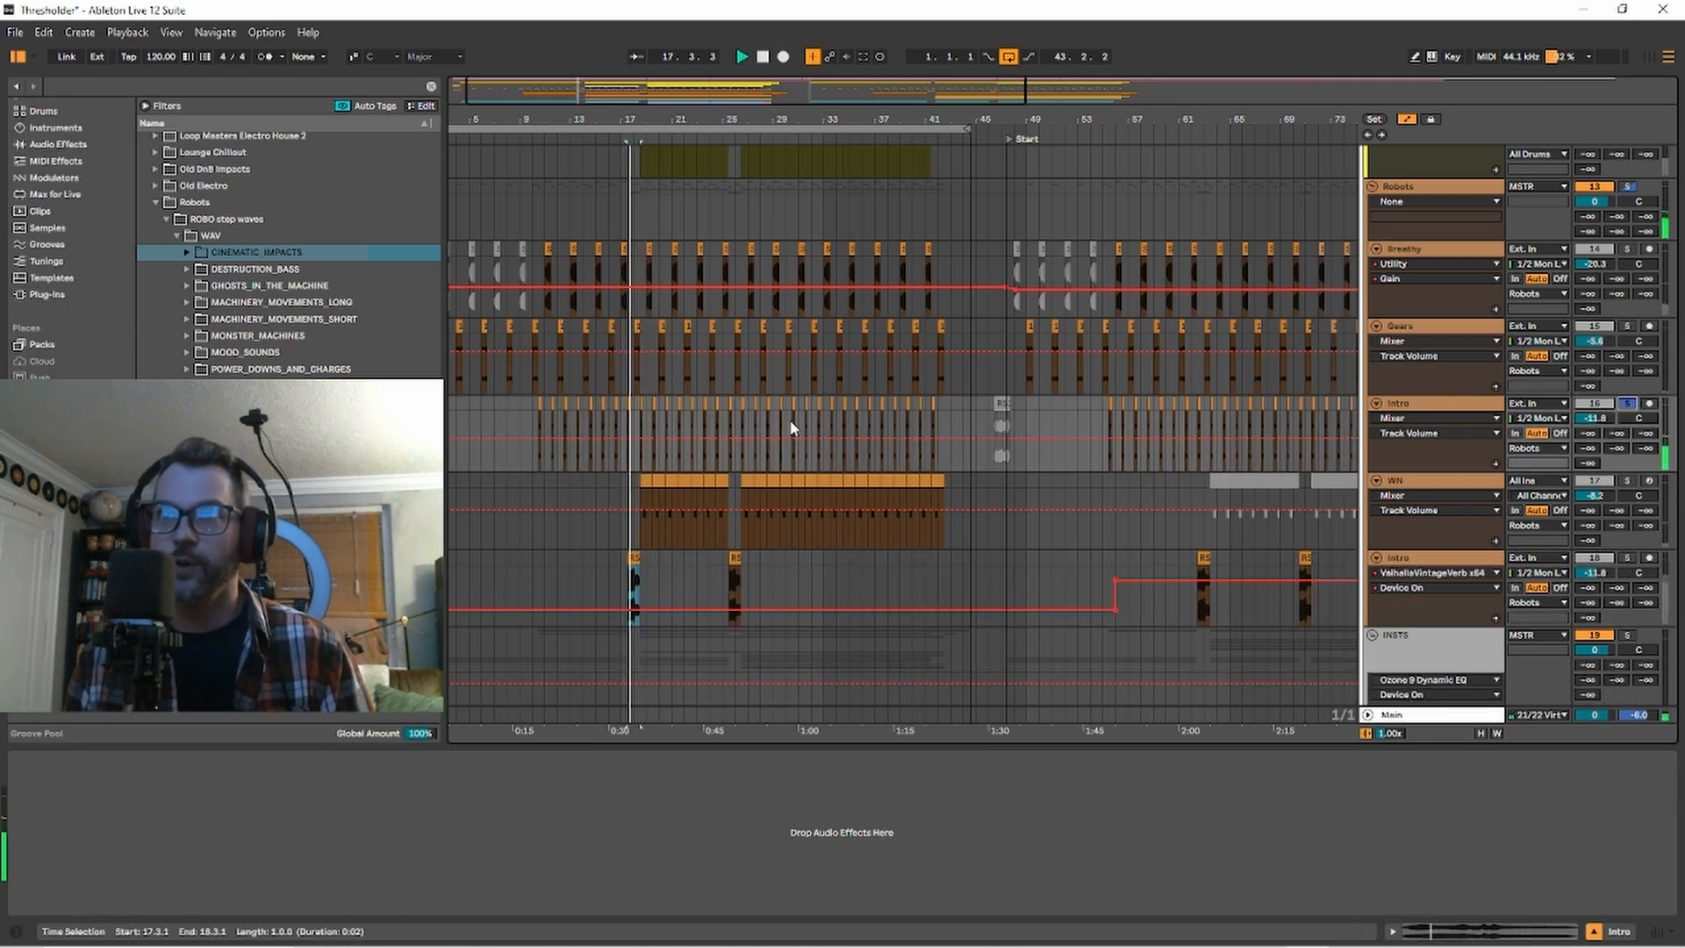
Audition the Gears track and the Breathy track in solo, playing the Breathy clip at bar 19.
{"action": "left_click", "coordinate": [1626, 326]}
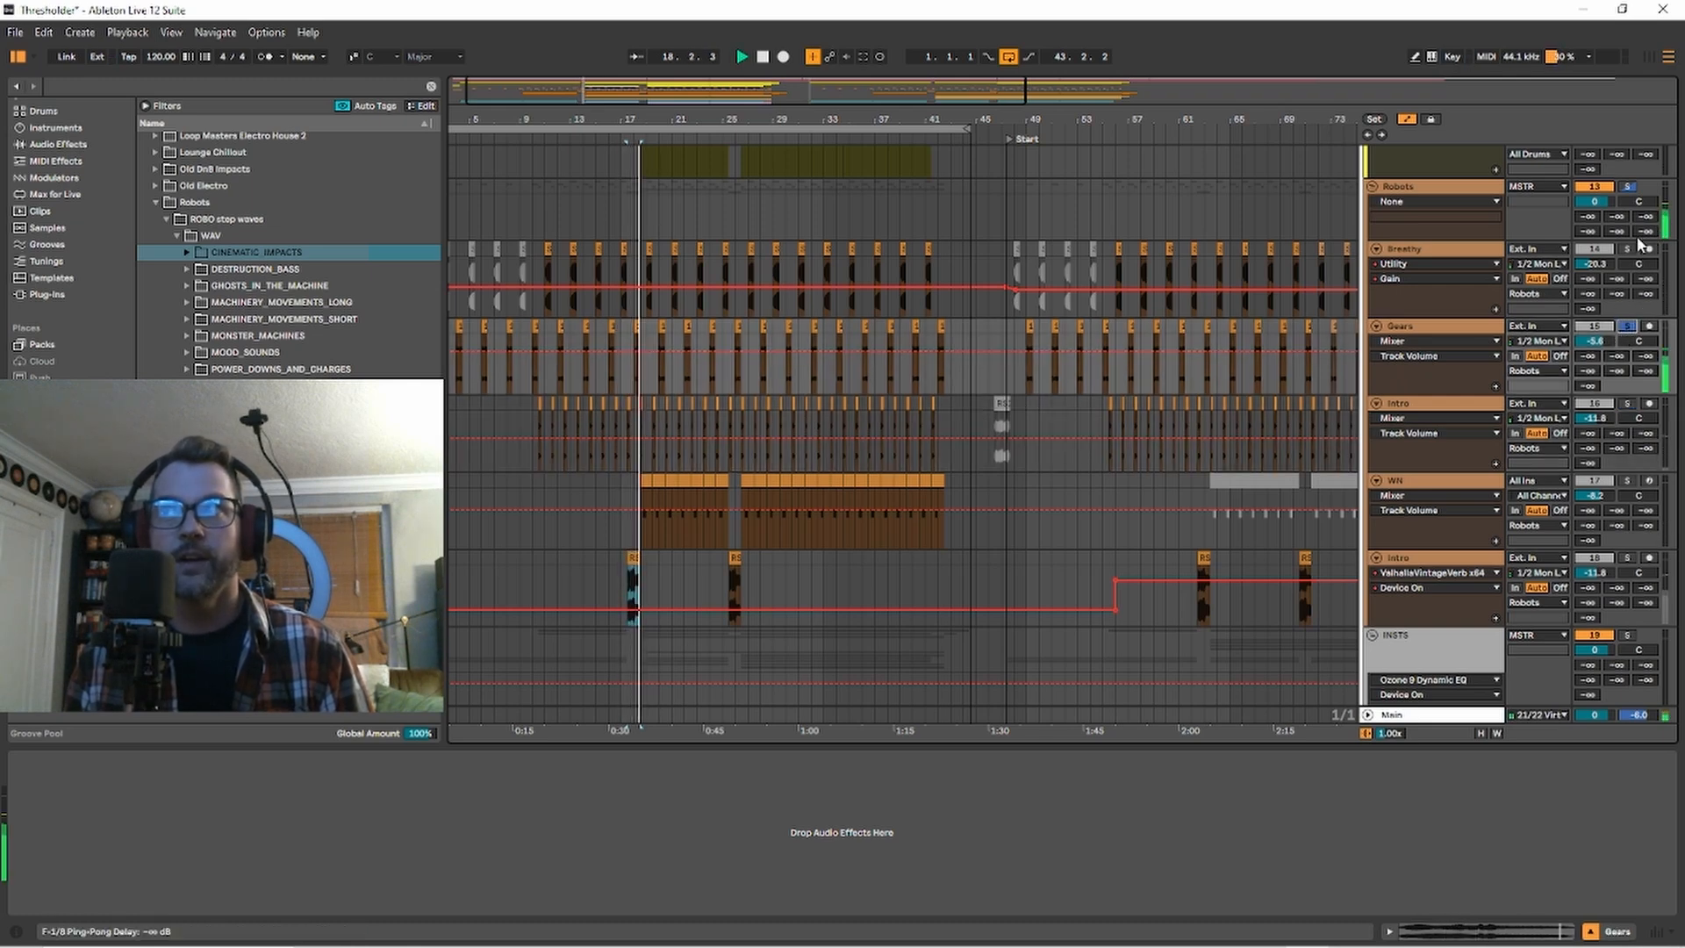
{"action": "left_click", "coordinate": [1628, 249]}
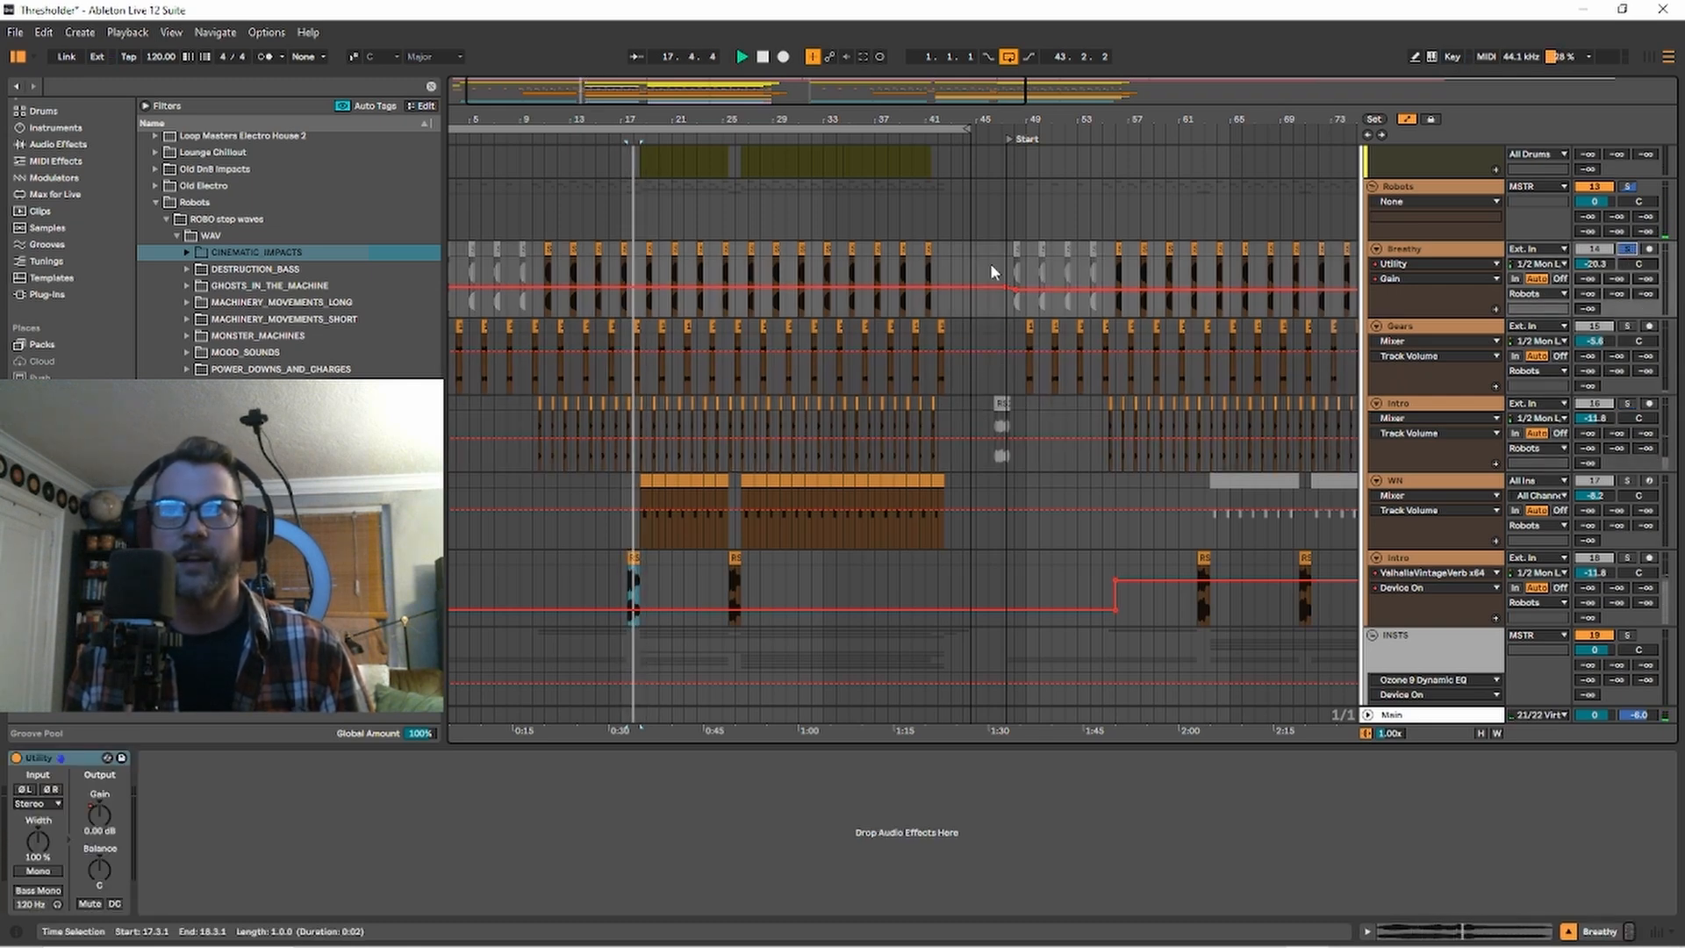
{"action": "left_click", "coordinate": [649, 248]}
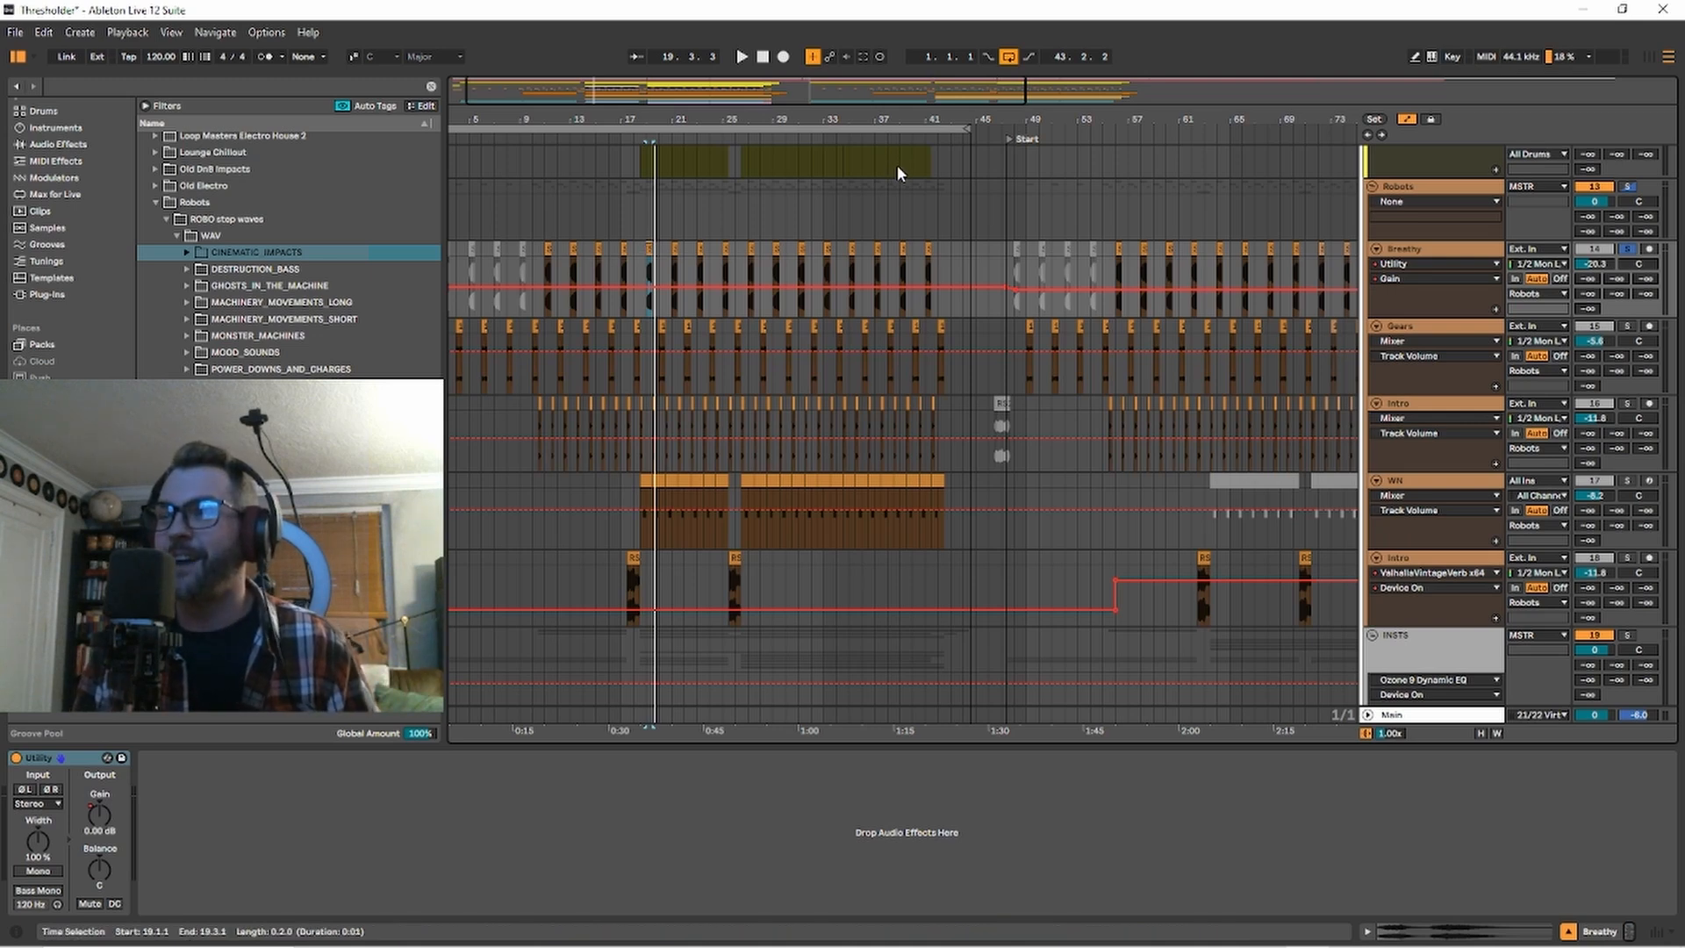
{"action": "key", "text": "space"}
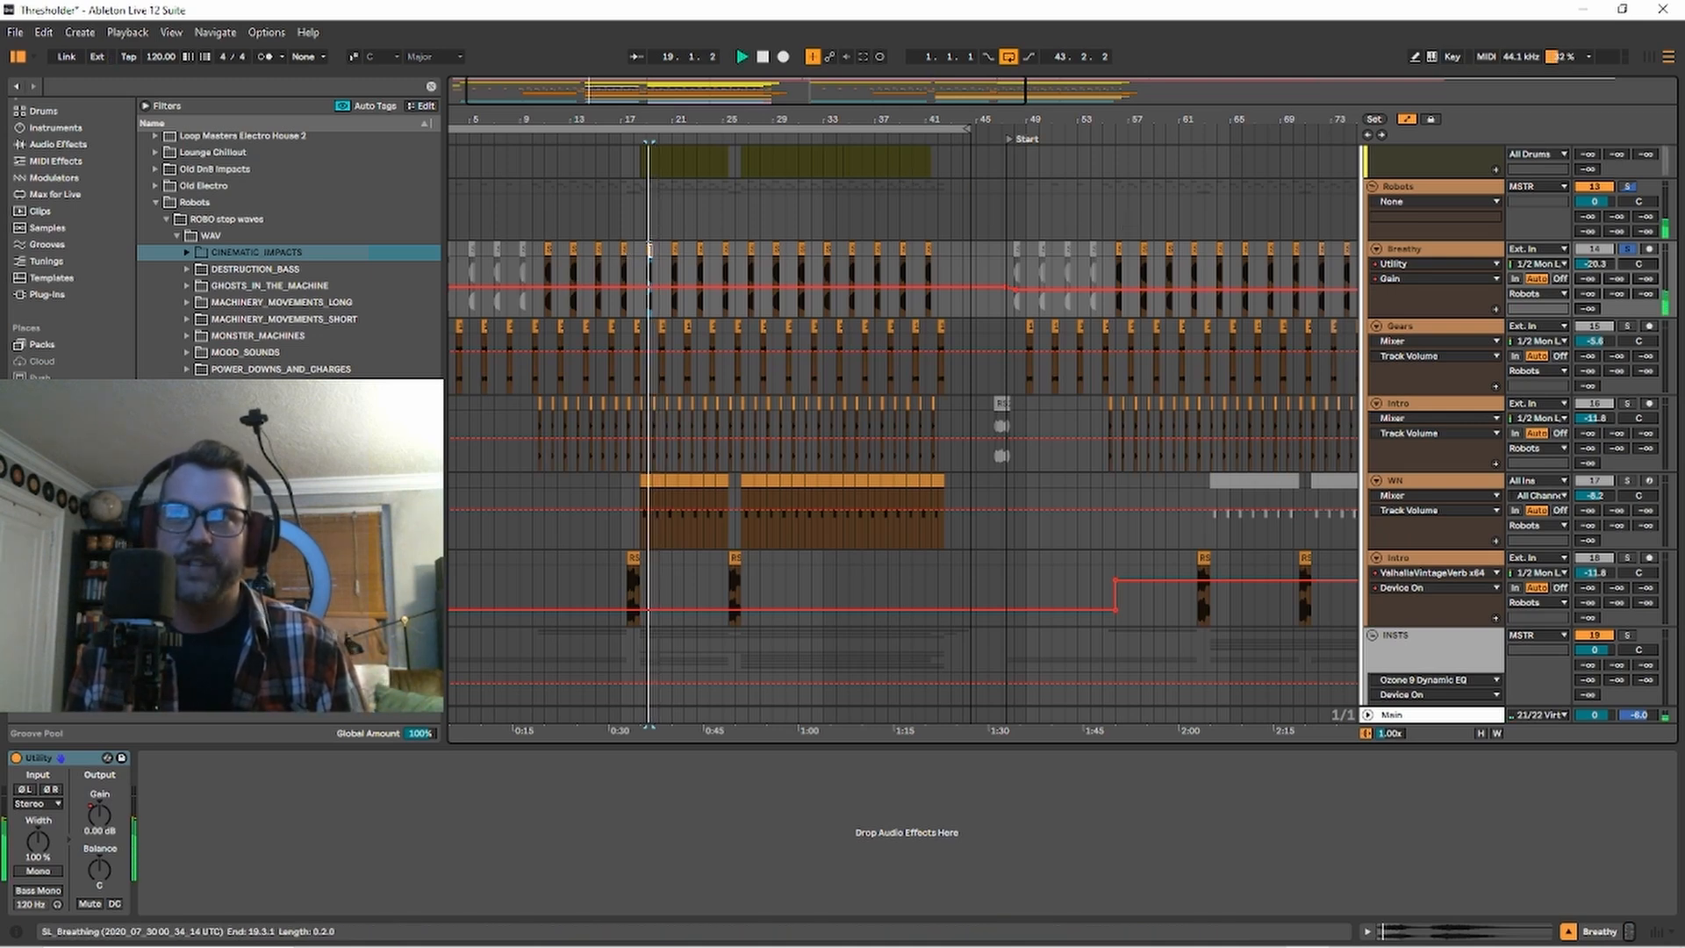
Solo the whole Robots group, listen to all its layers together from bar 19, and stop playback.
{"action": "left_click", "coordinate": [1628, 187]}
{"action": "scroll", "coordinate": [688, 403], "scroll_direction": "up", "scroll_amount": 5}
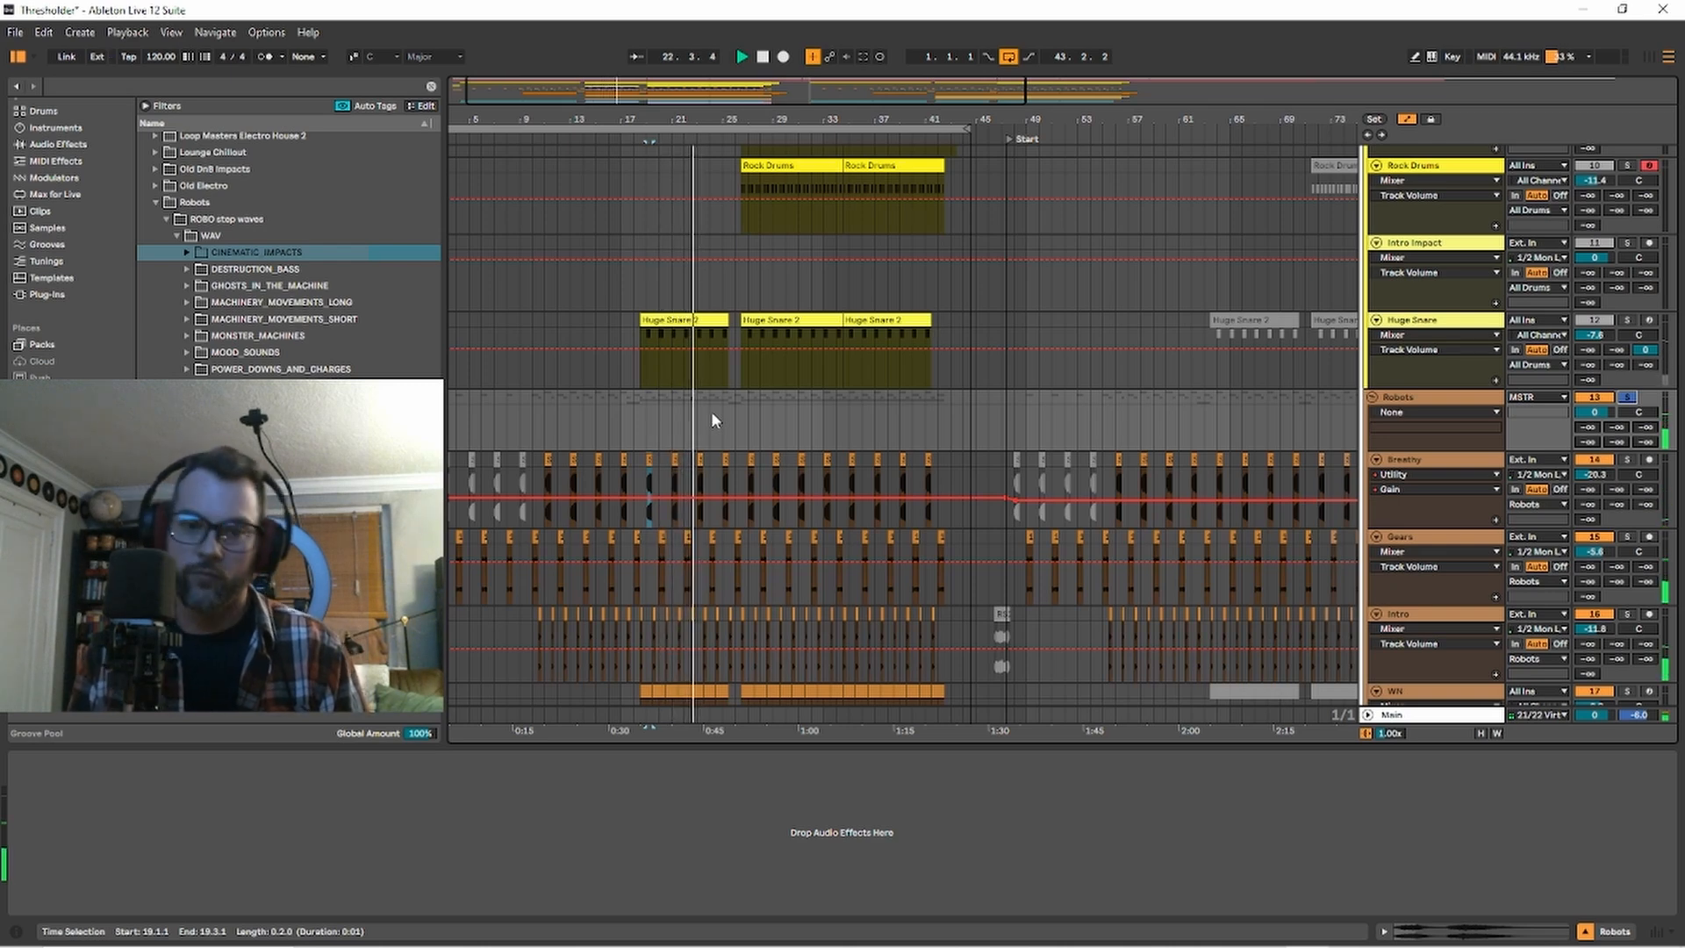
{"action": "key", "text": "space"}
Solo the Drums track and play its Kontakt 7 clip that starts at bar 18.
{"action": "scroll", "coordinate": [676, 553], "scroll_direction": "up", "scroll_amount": 5}
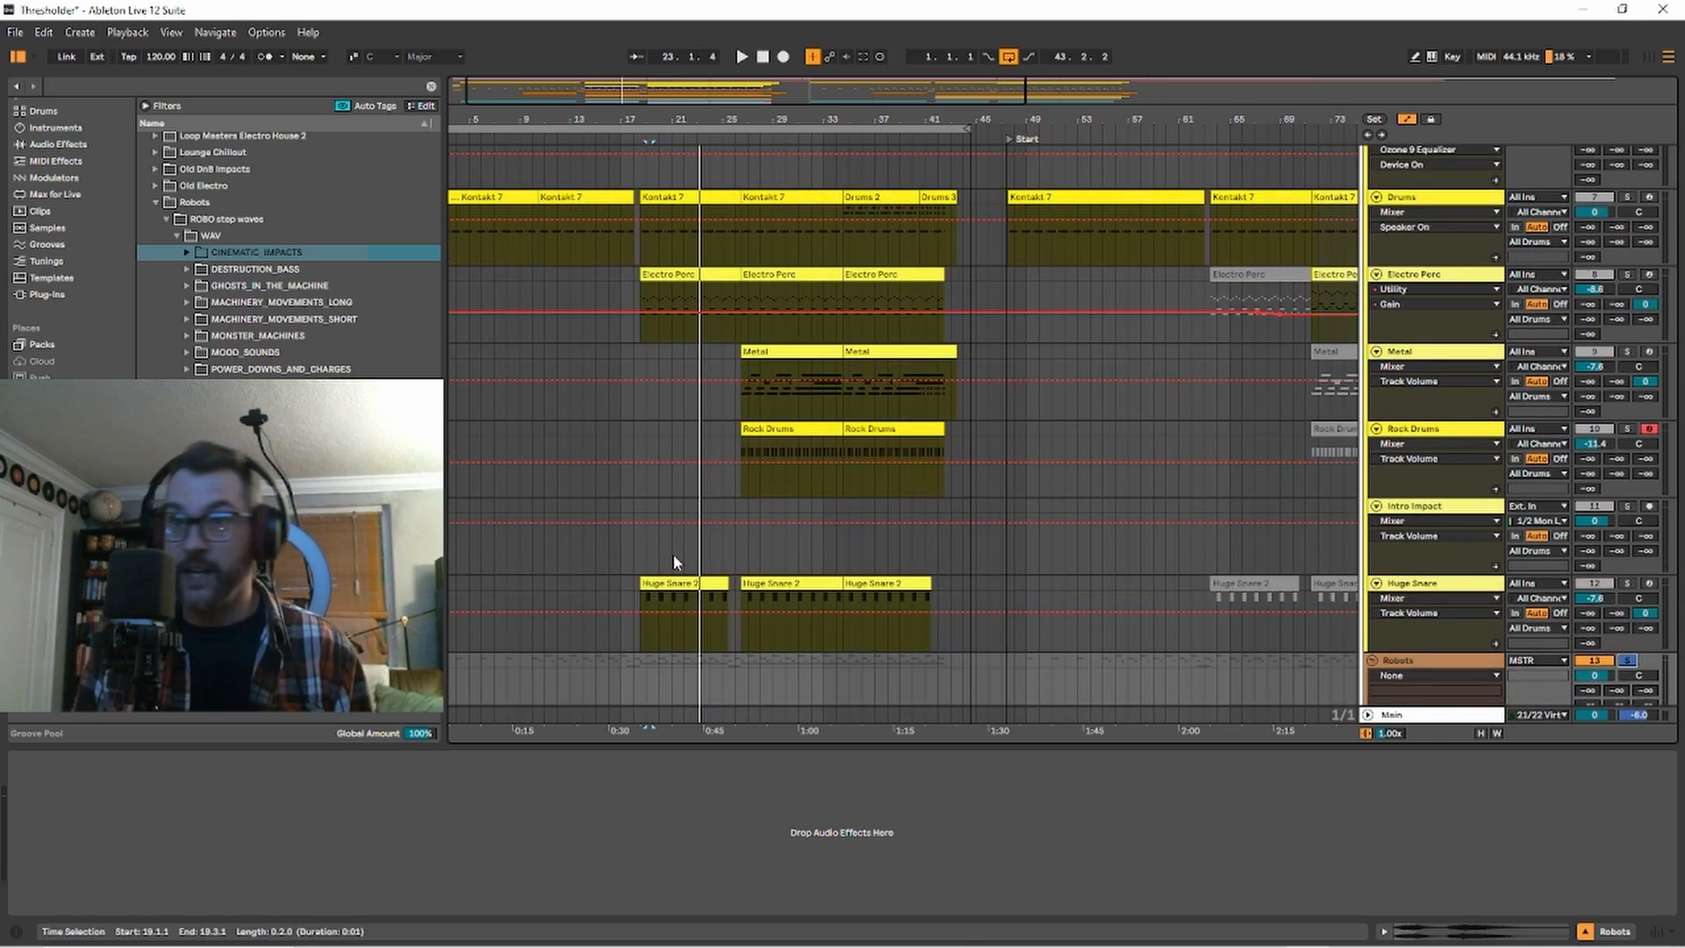
{"action": "left_click", "coordinate": [1625, 199]}
{"action": "left_click_drag", "start_coordinate": [742, 233], "coordinate": [634, 272]}
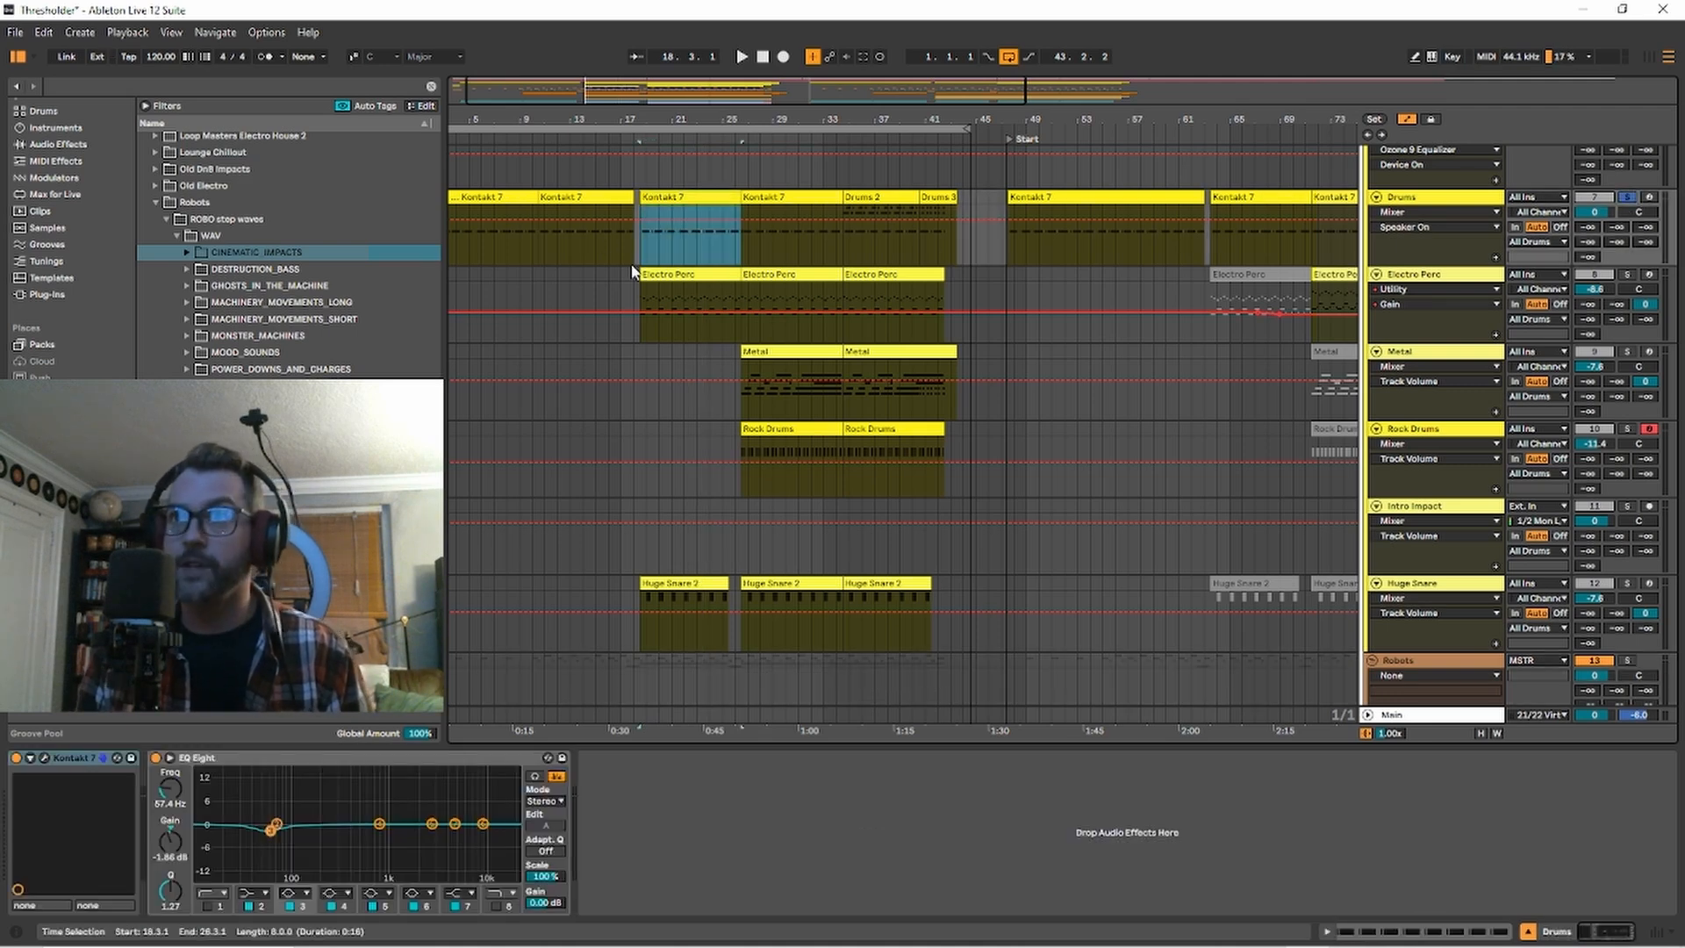
{"action": "left_click", "coordinate": [661, 195]}
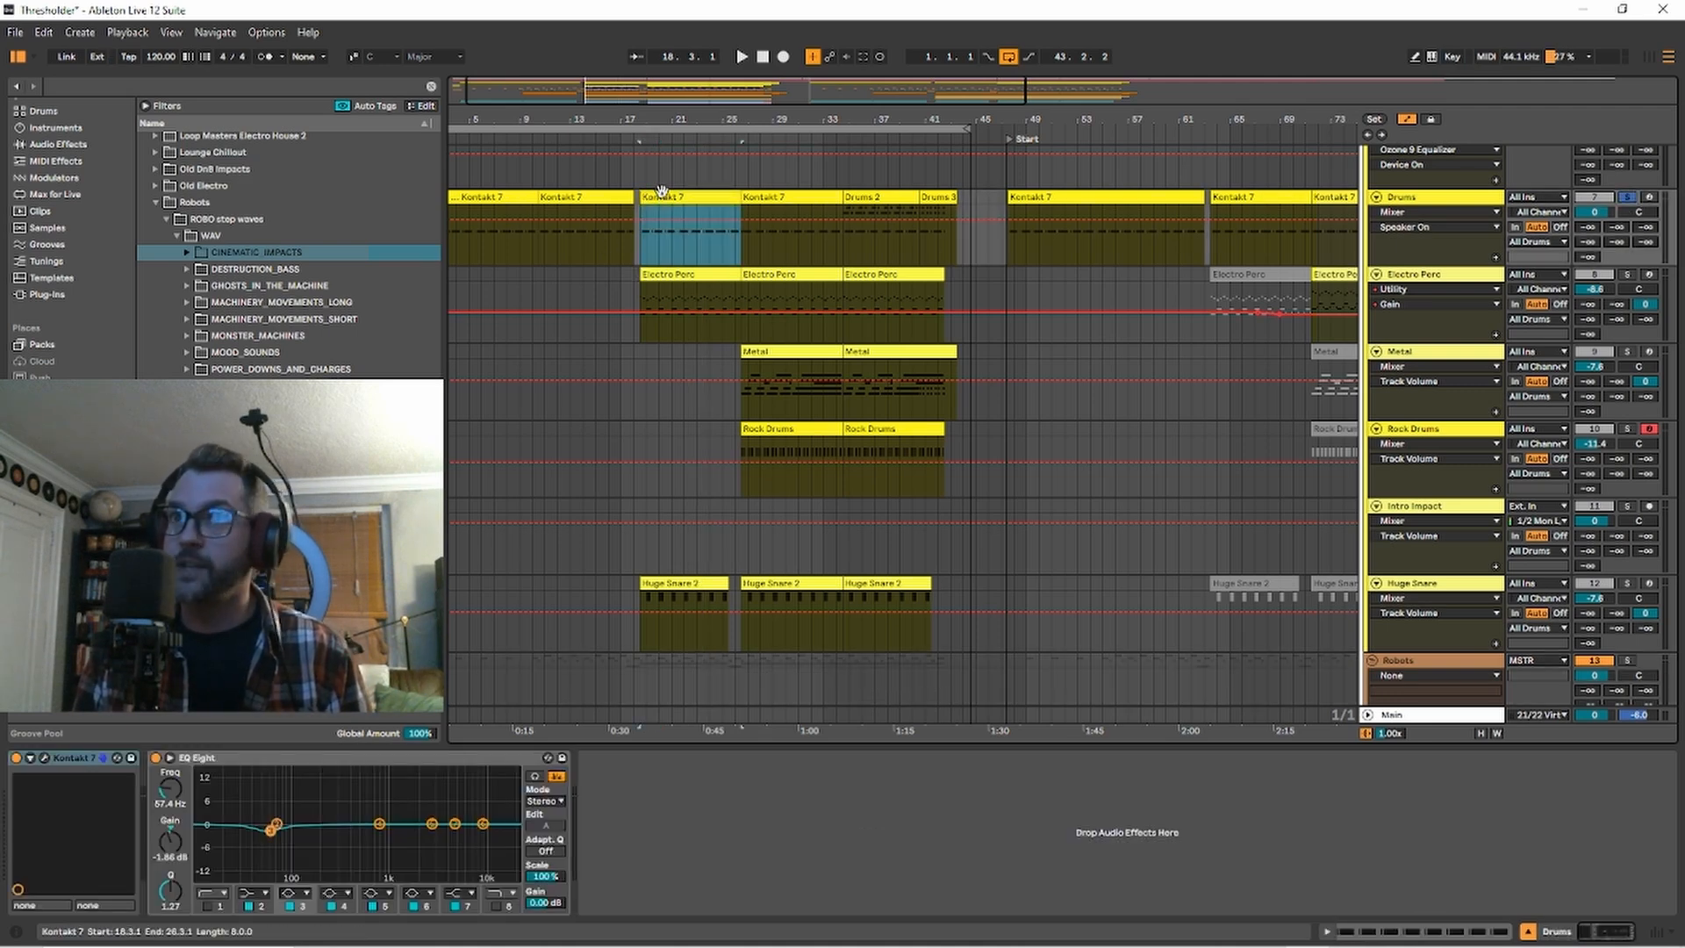
{"action": "key", "text": "space"}
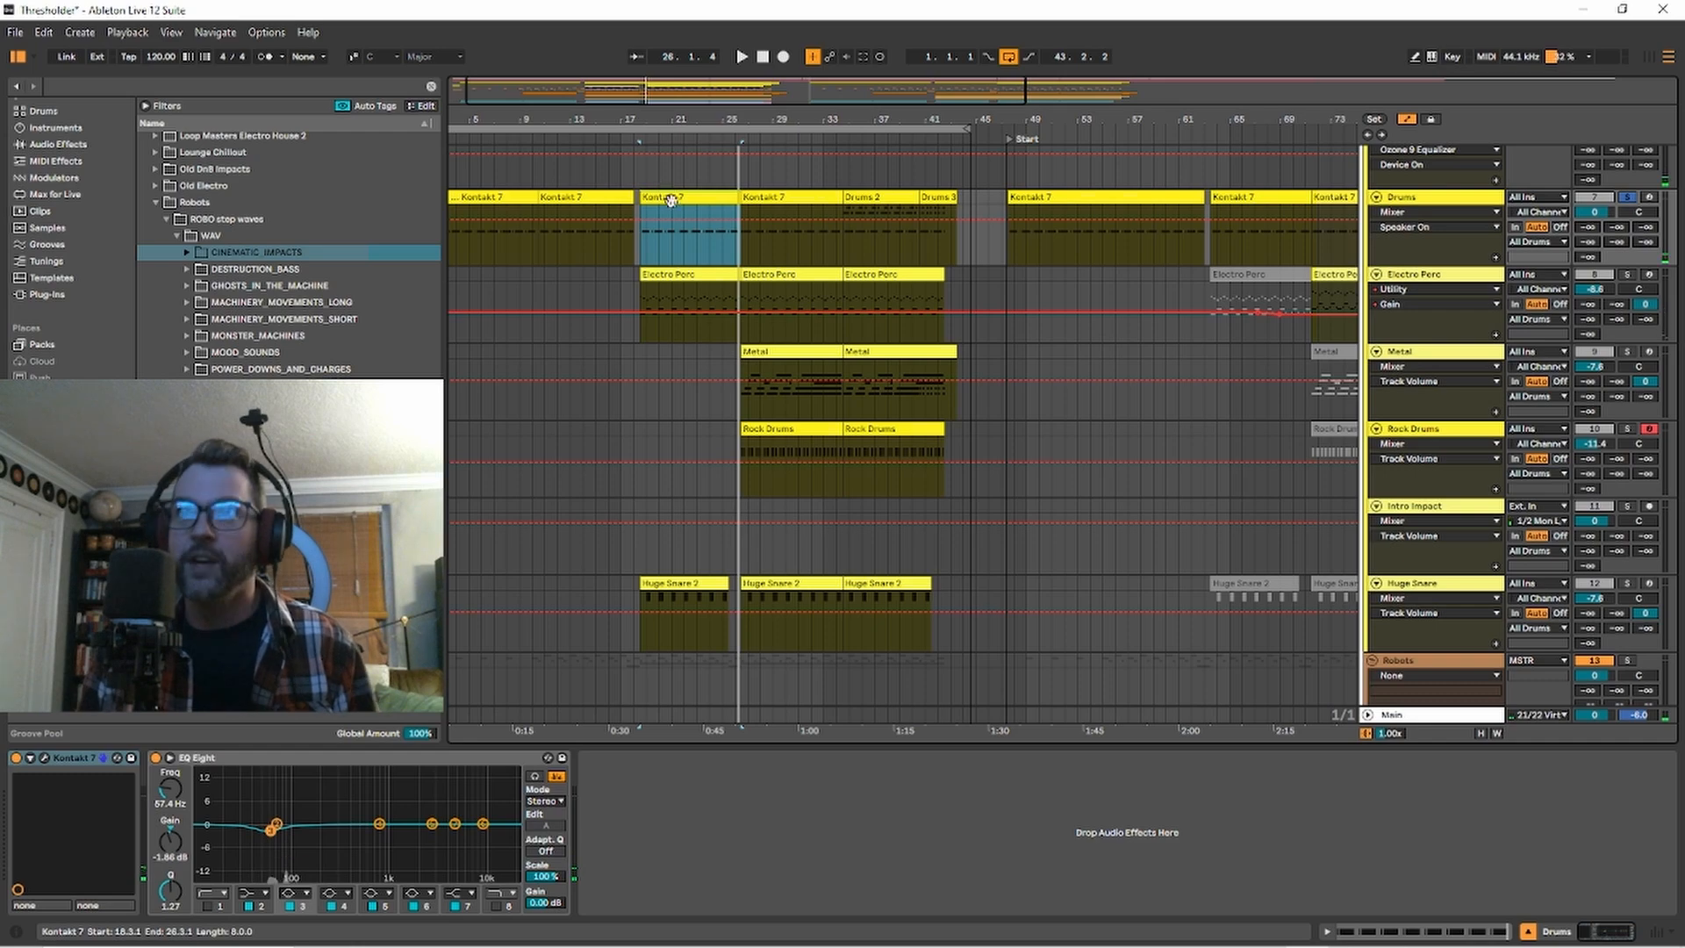
Replay the soloed drums clip briefly and arm the Drums track for recording.
{"action": "scroll", "coordinate": [971, 449], "scroll_direction": "up", "scroll_amount": 5}
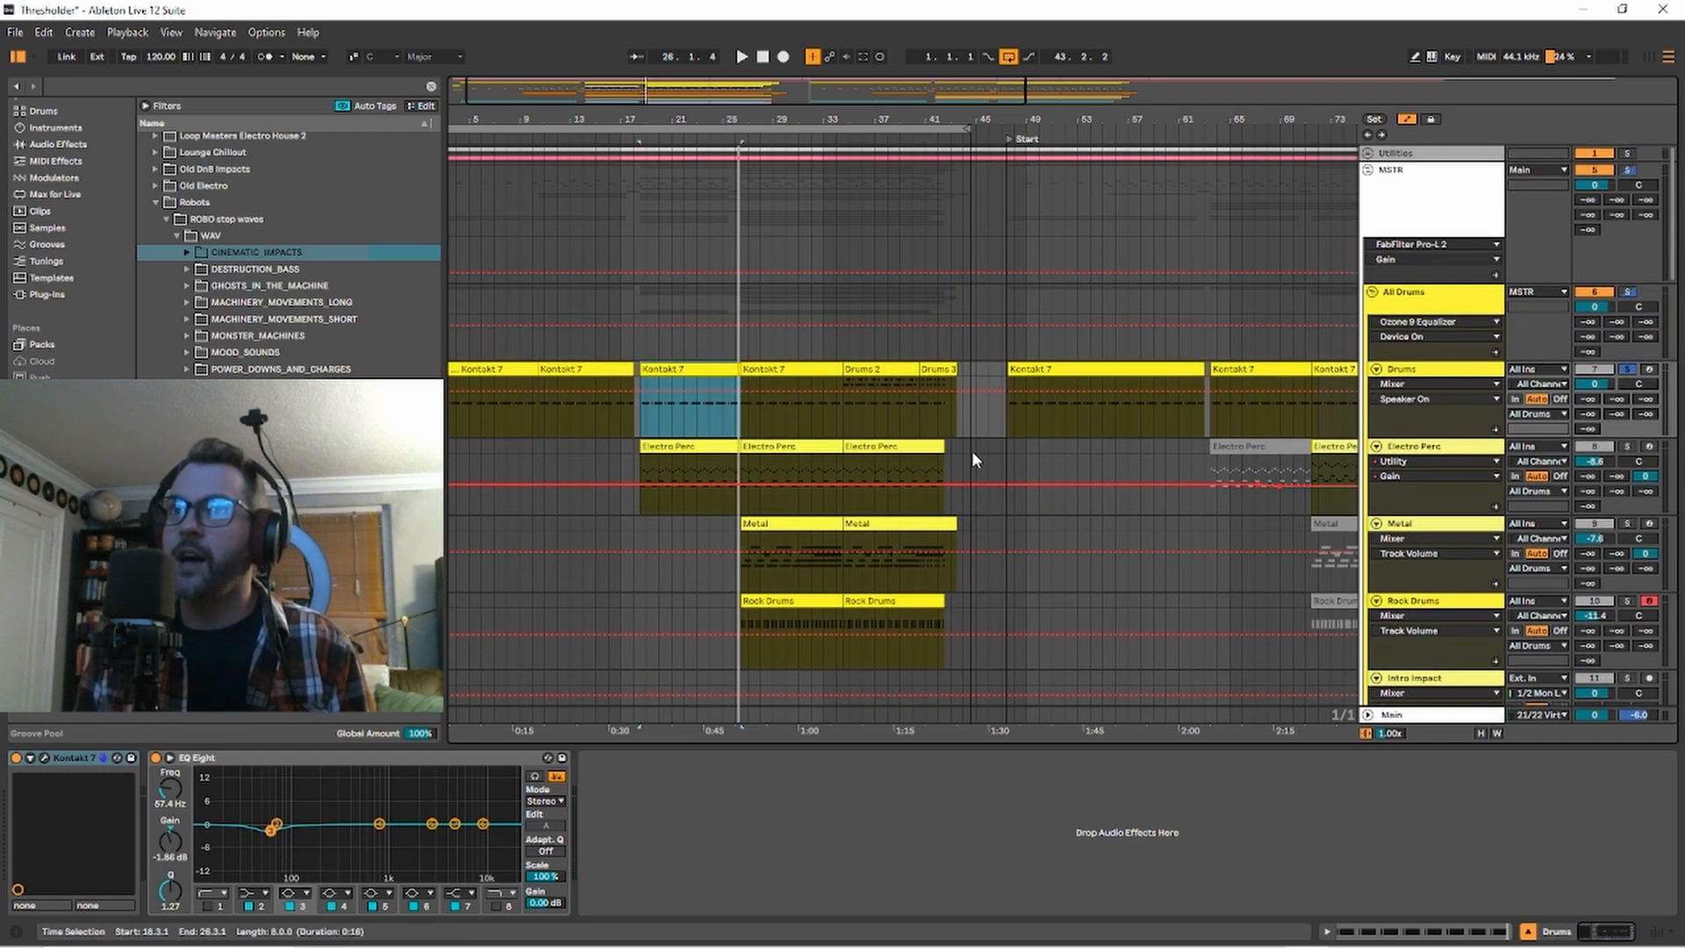
{"action": "scroll", "coordinate": [972, 451], "scroll_direction": "down", "scroll_amount": 3}
{"action": "key", "text": "space"}
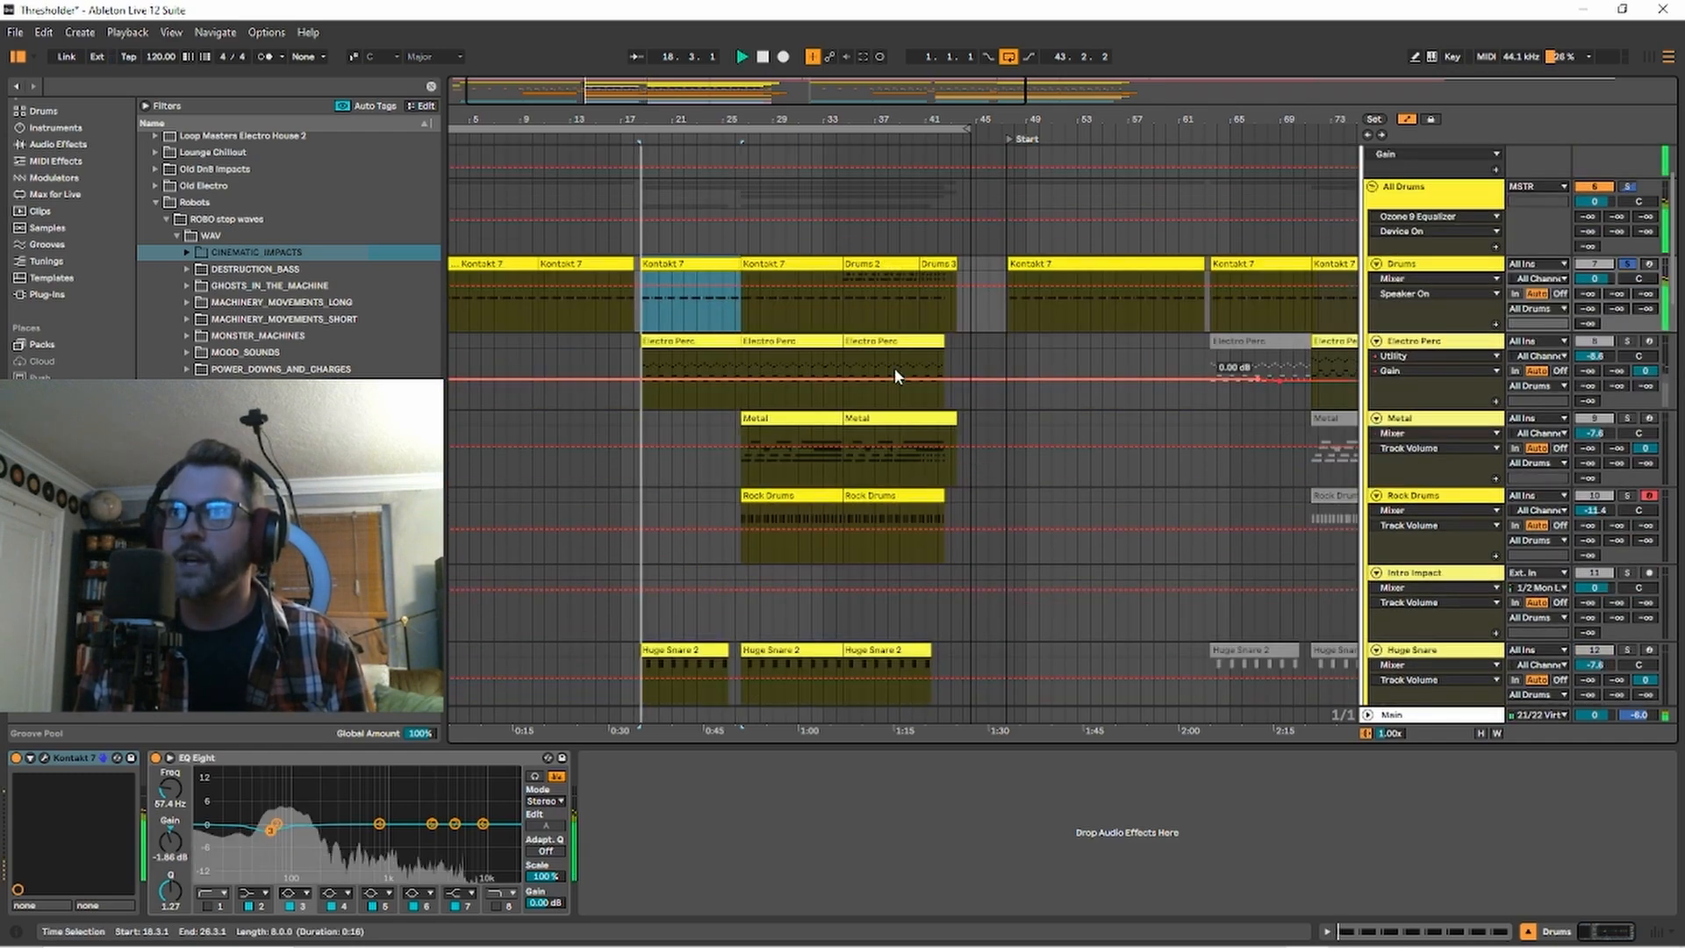
{"action": "left_click", "coordinate": [1649, 265]}
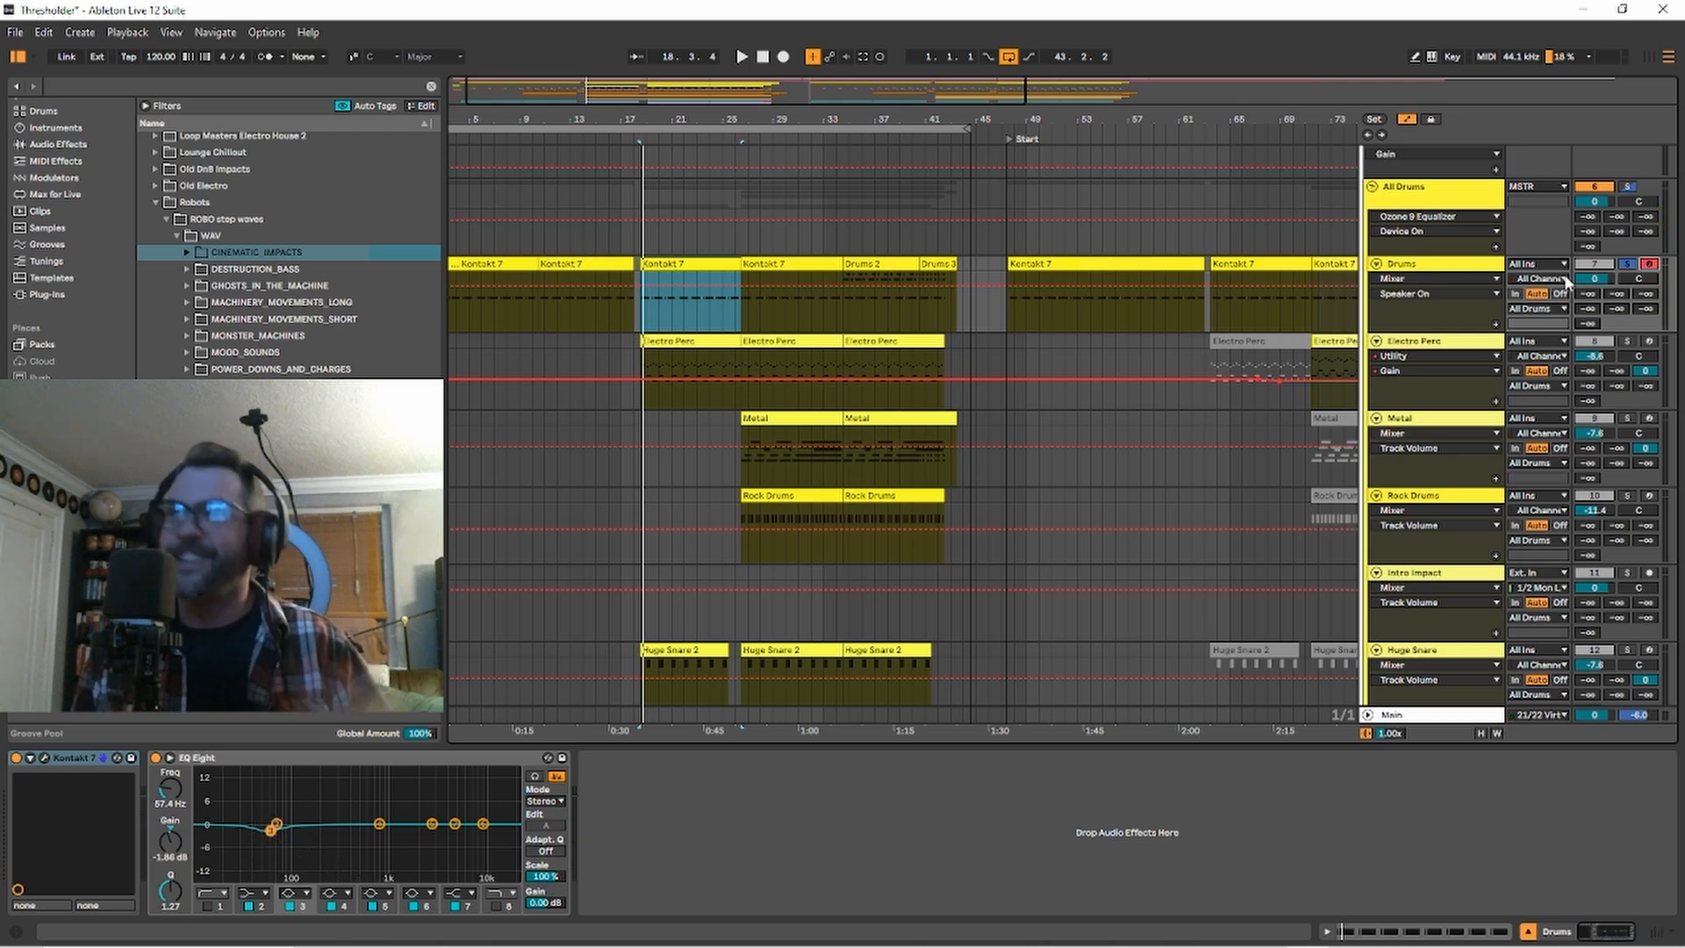
{"action": "left_click", "coordinate": [1441, 265]}
Add the Electro Perc, Metal and Rock Drums tracks to the solo and play them with Drums from bar 26.
{"action": "left_click", "coordinate": [1628, 341]}
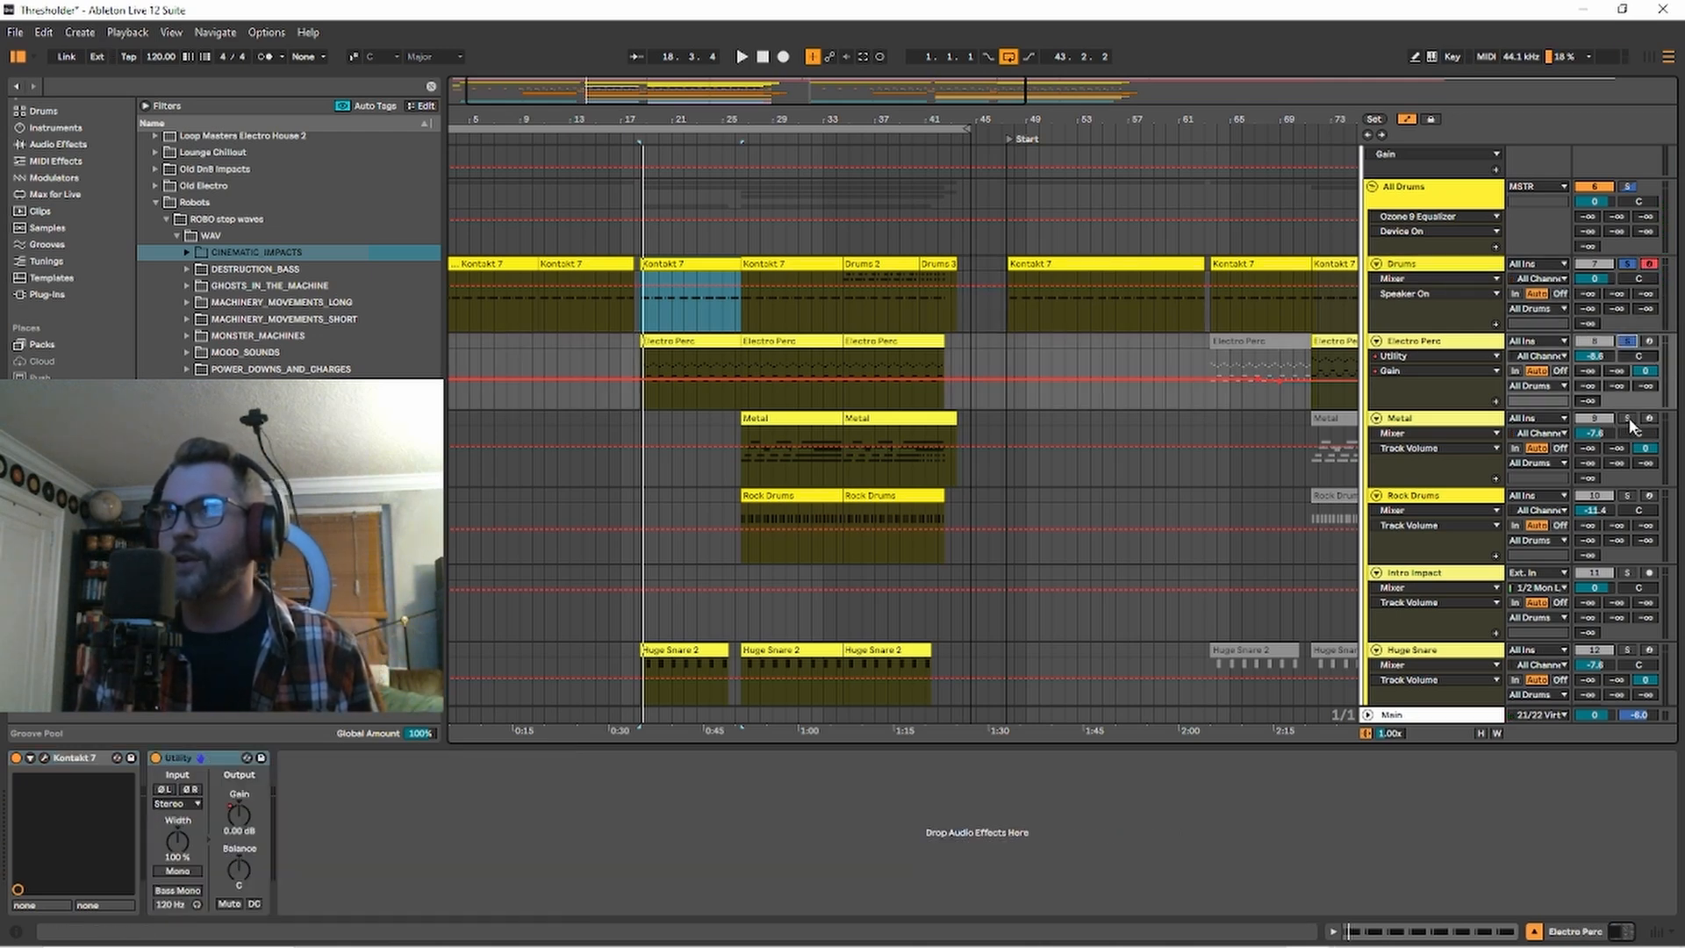
{"action": "left_click", "coordinate": [1628, 418]}
{"action": "left_click", "coordinate": [1628, 496]}
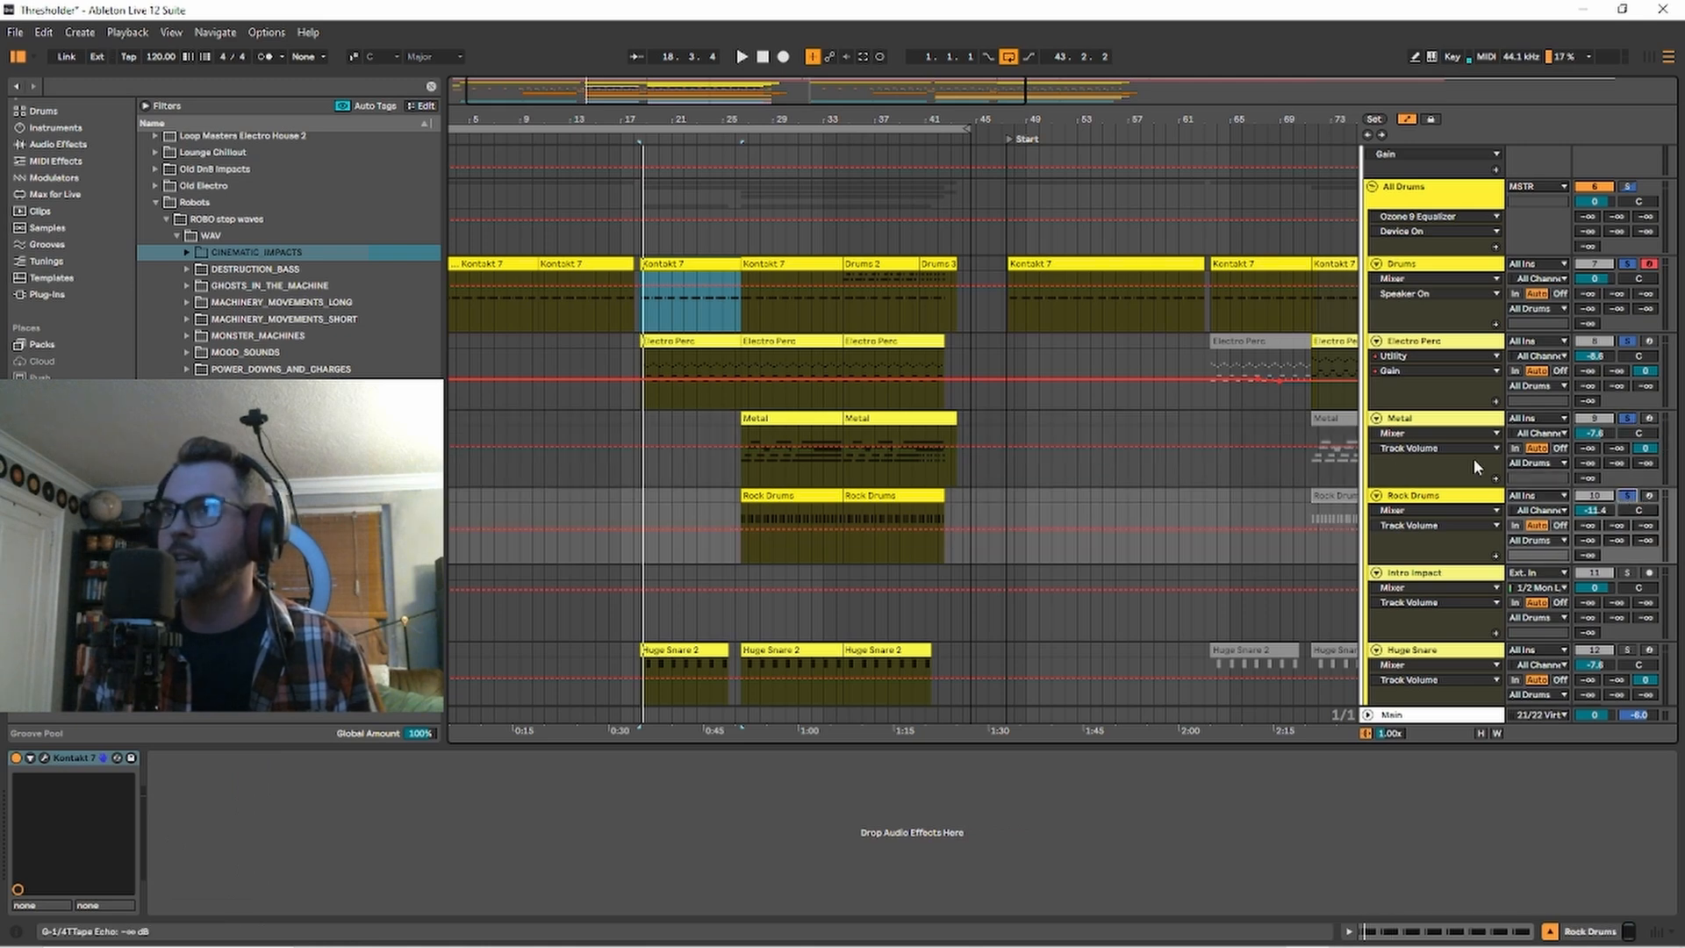
{"action": "left_click", "coordinate": [763, 312]}
{"action": "left_click", "coordinate": [771, 265]}
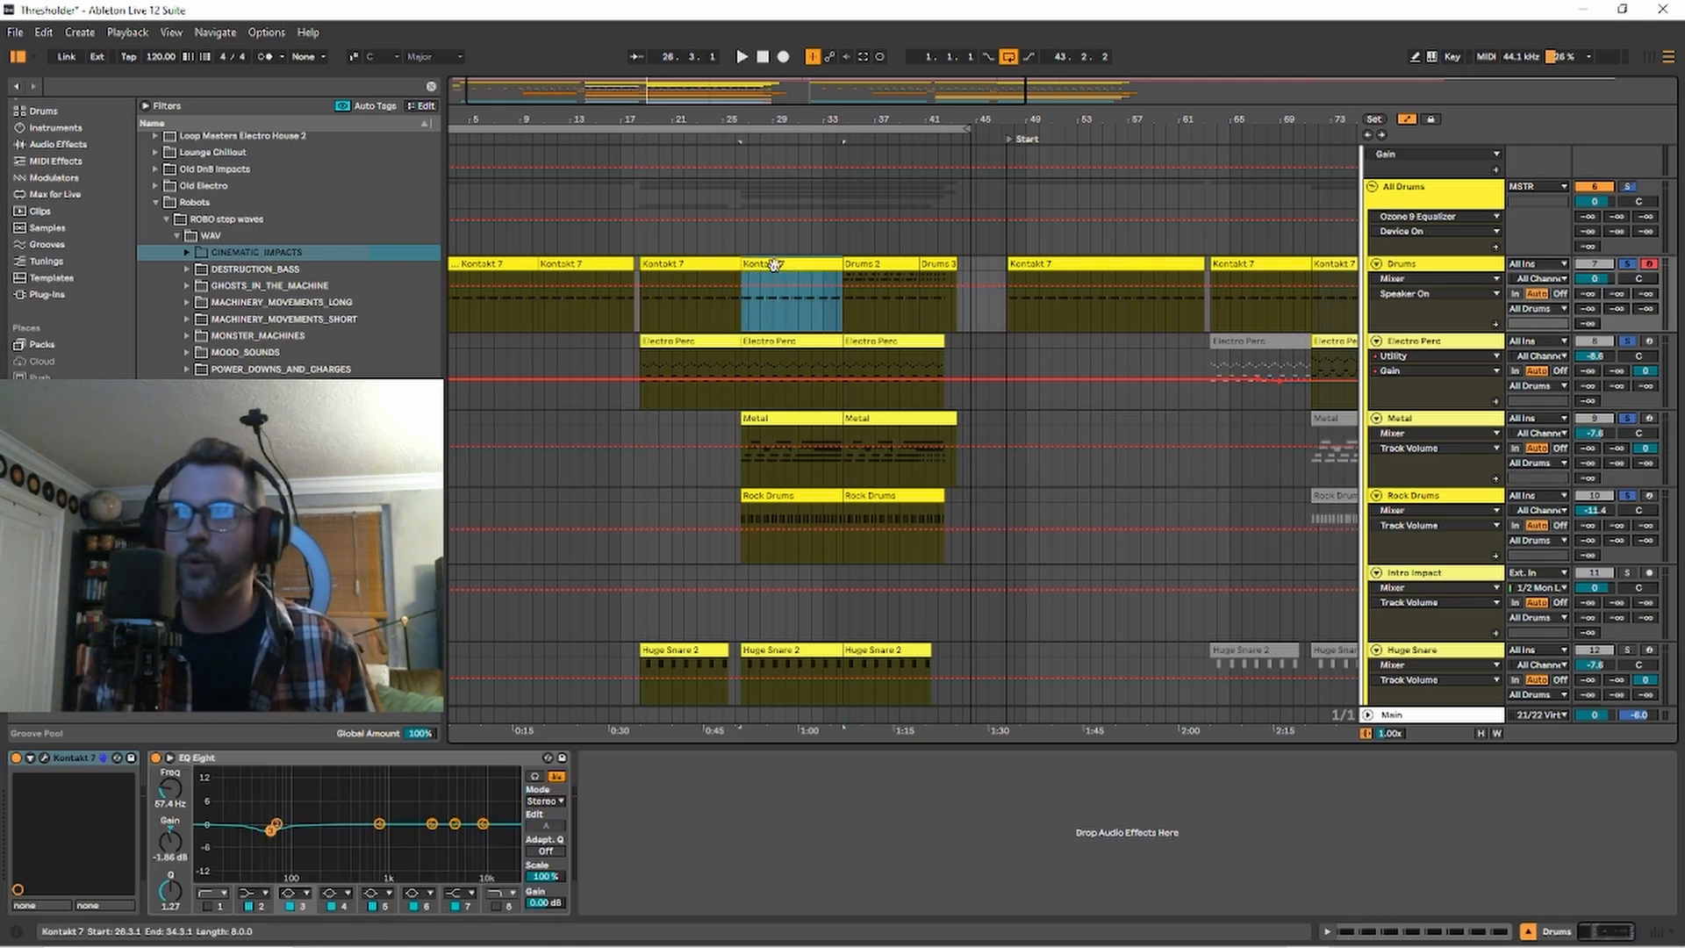
{"action": "key", "text": "space"}
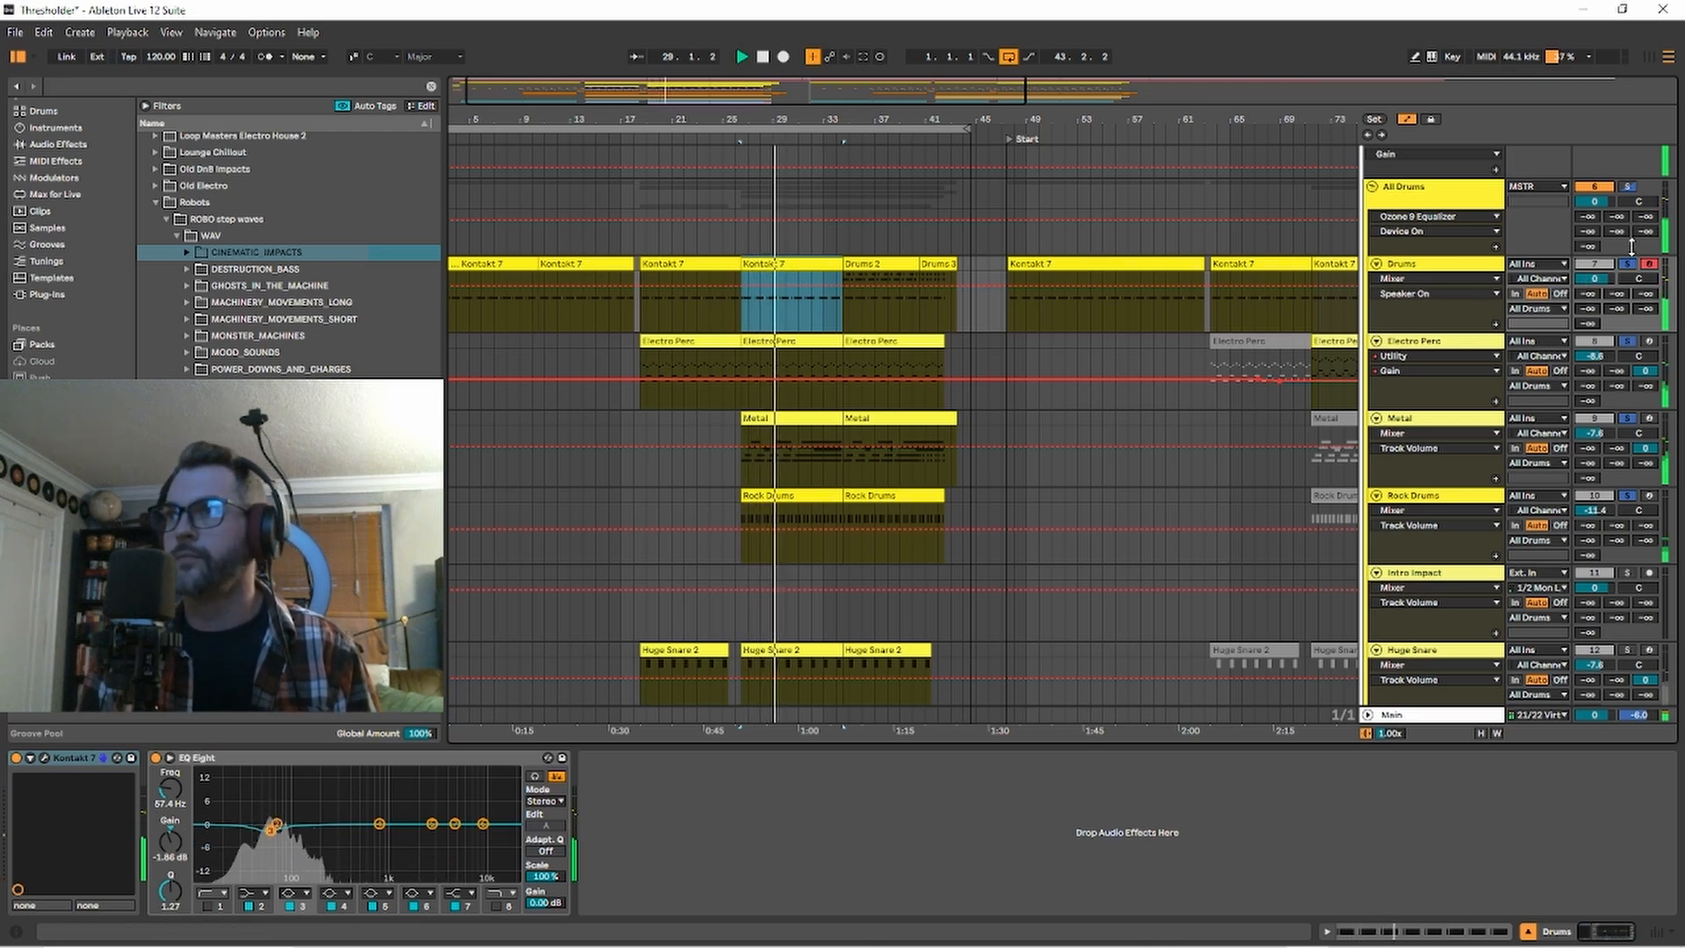
{"action": "key", "text": "space"}
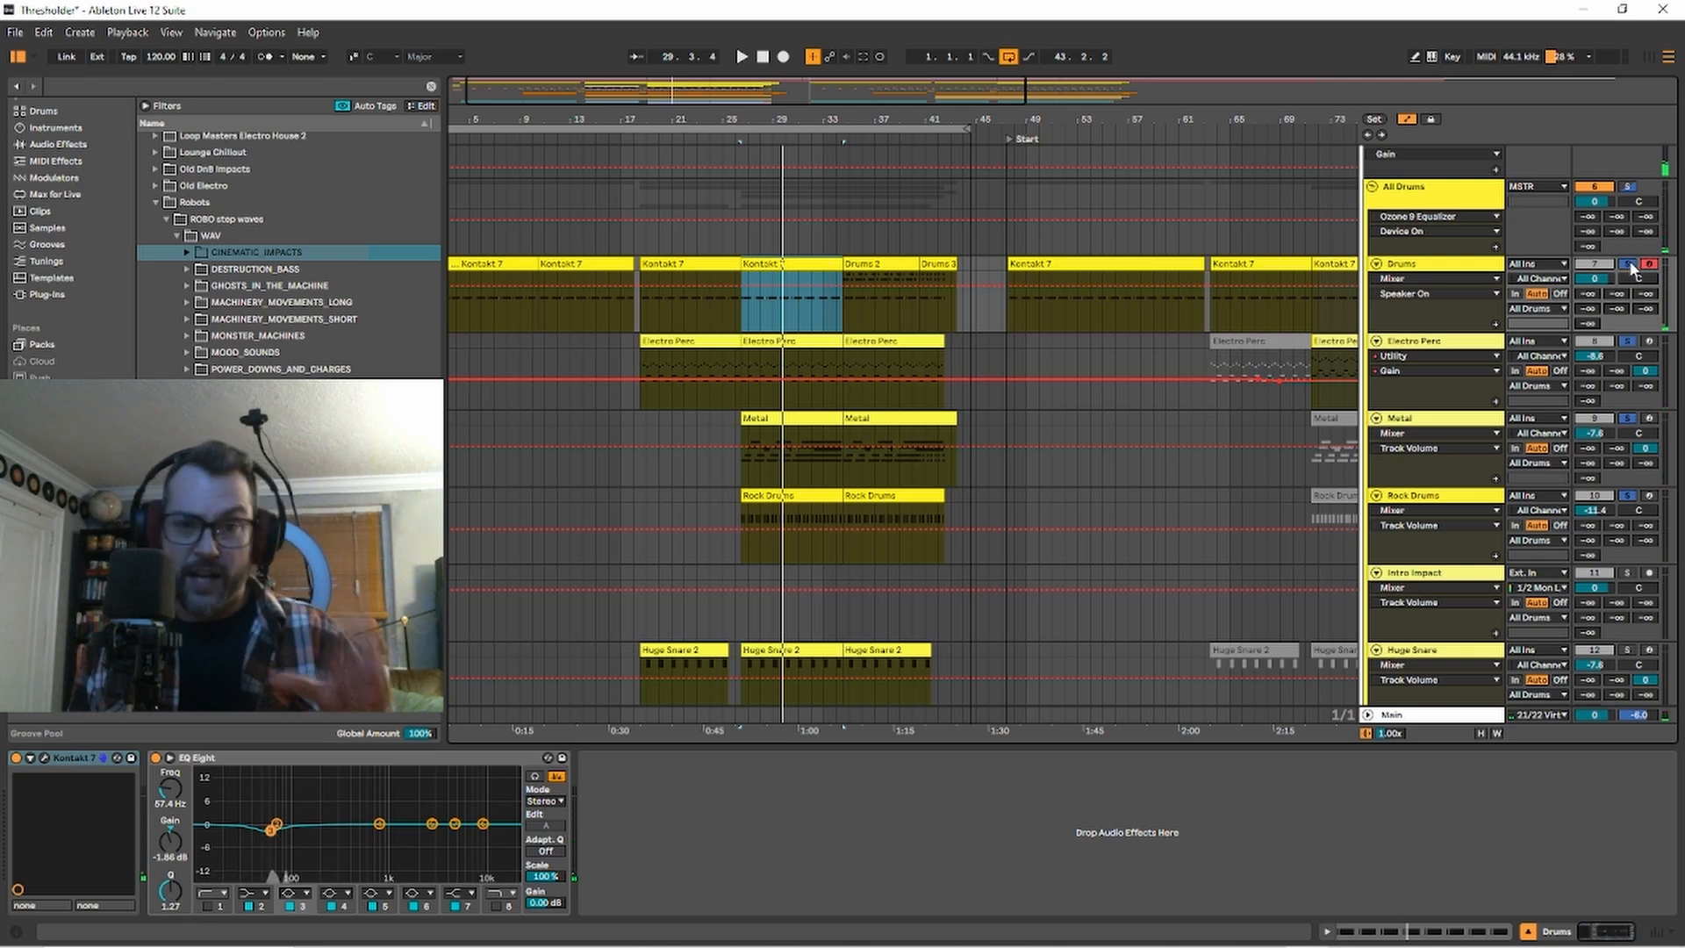
Solo only the Electro Perc track, listen to it from bar 26, and inspect its Kontakt 7 instrument before closing it.
{"action": "left_click", "coordinate": [1633, 355]}
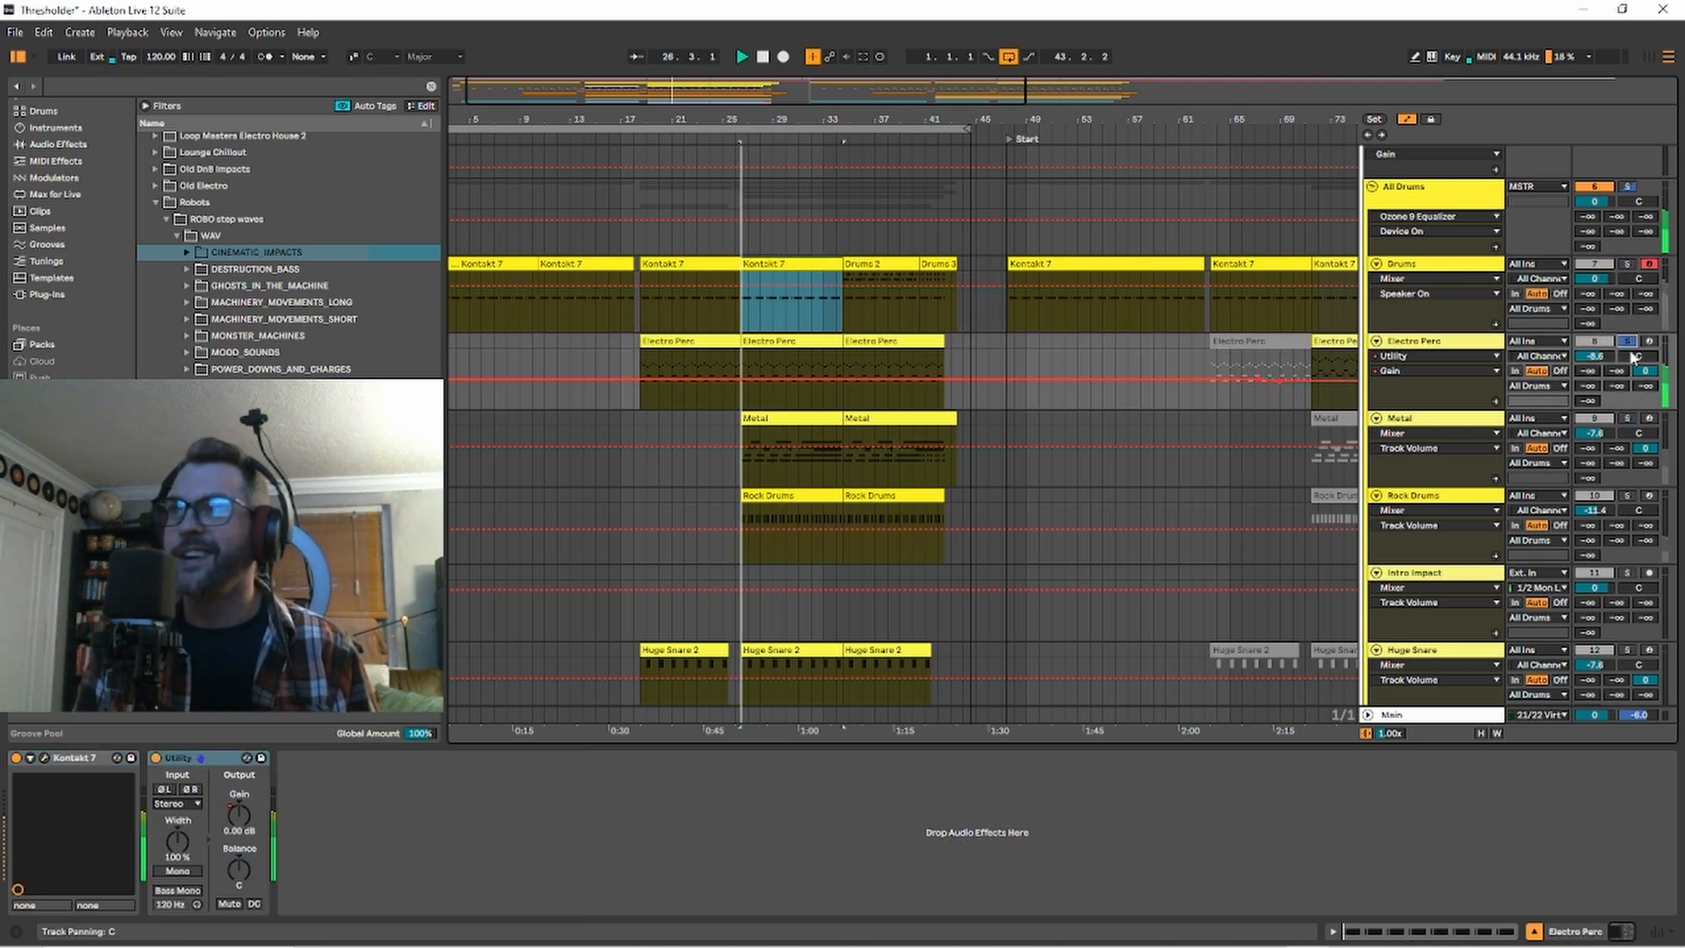
{"action": "key", "text": "space"}
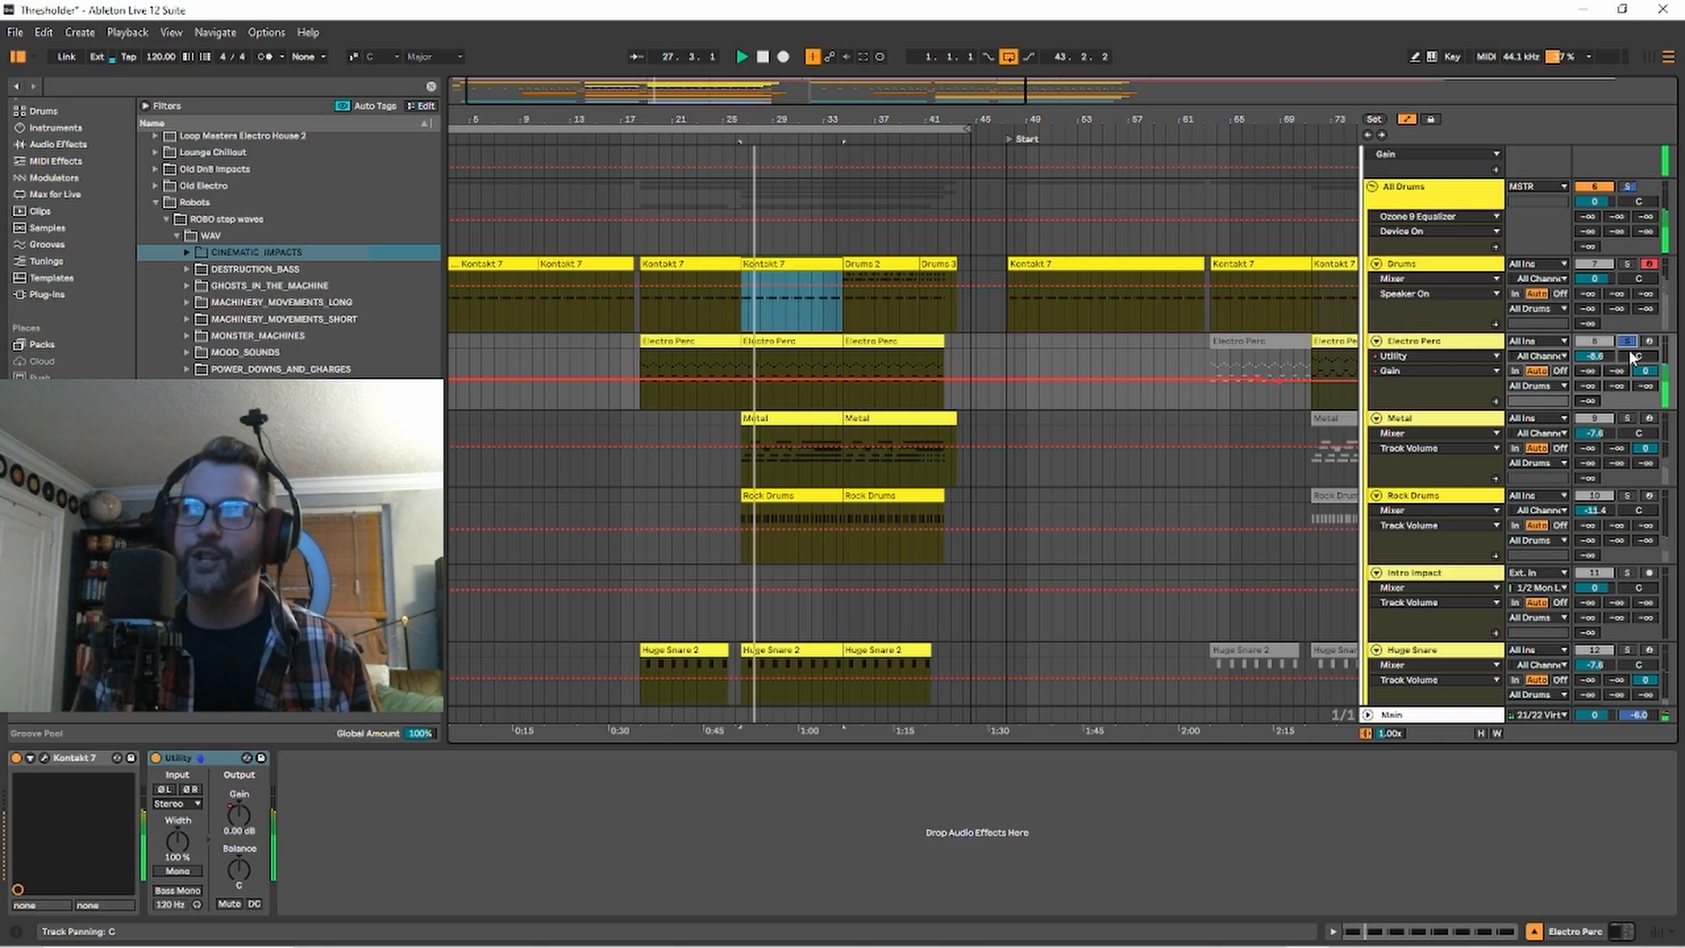
{"action": "key", "text": "Down"}
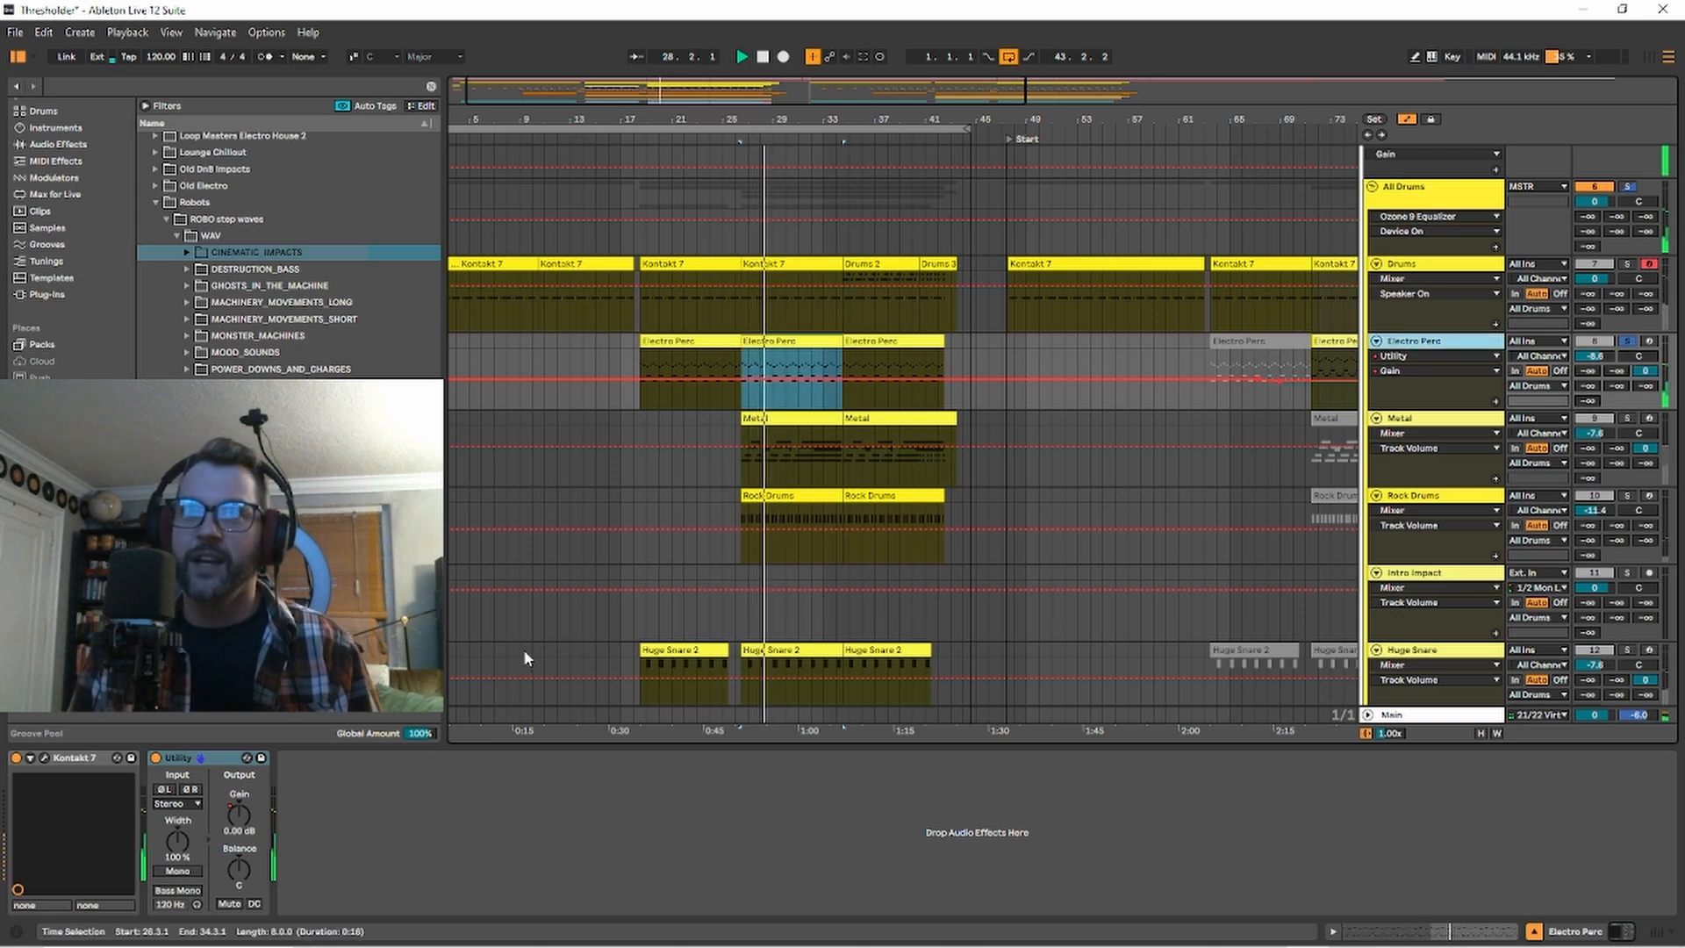
{"action": "left_click", "coordinate": [42, 758]}
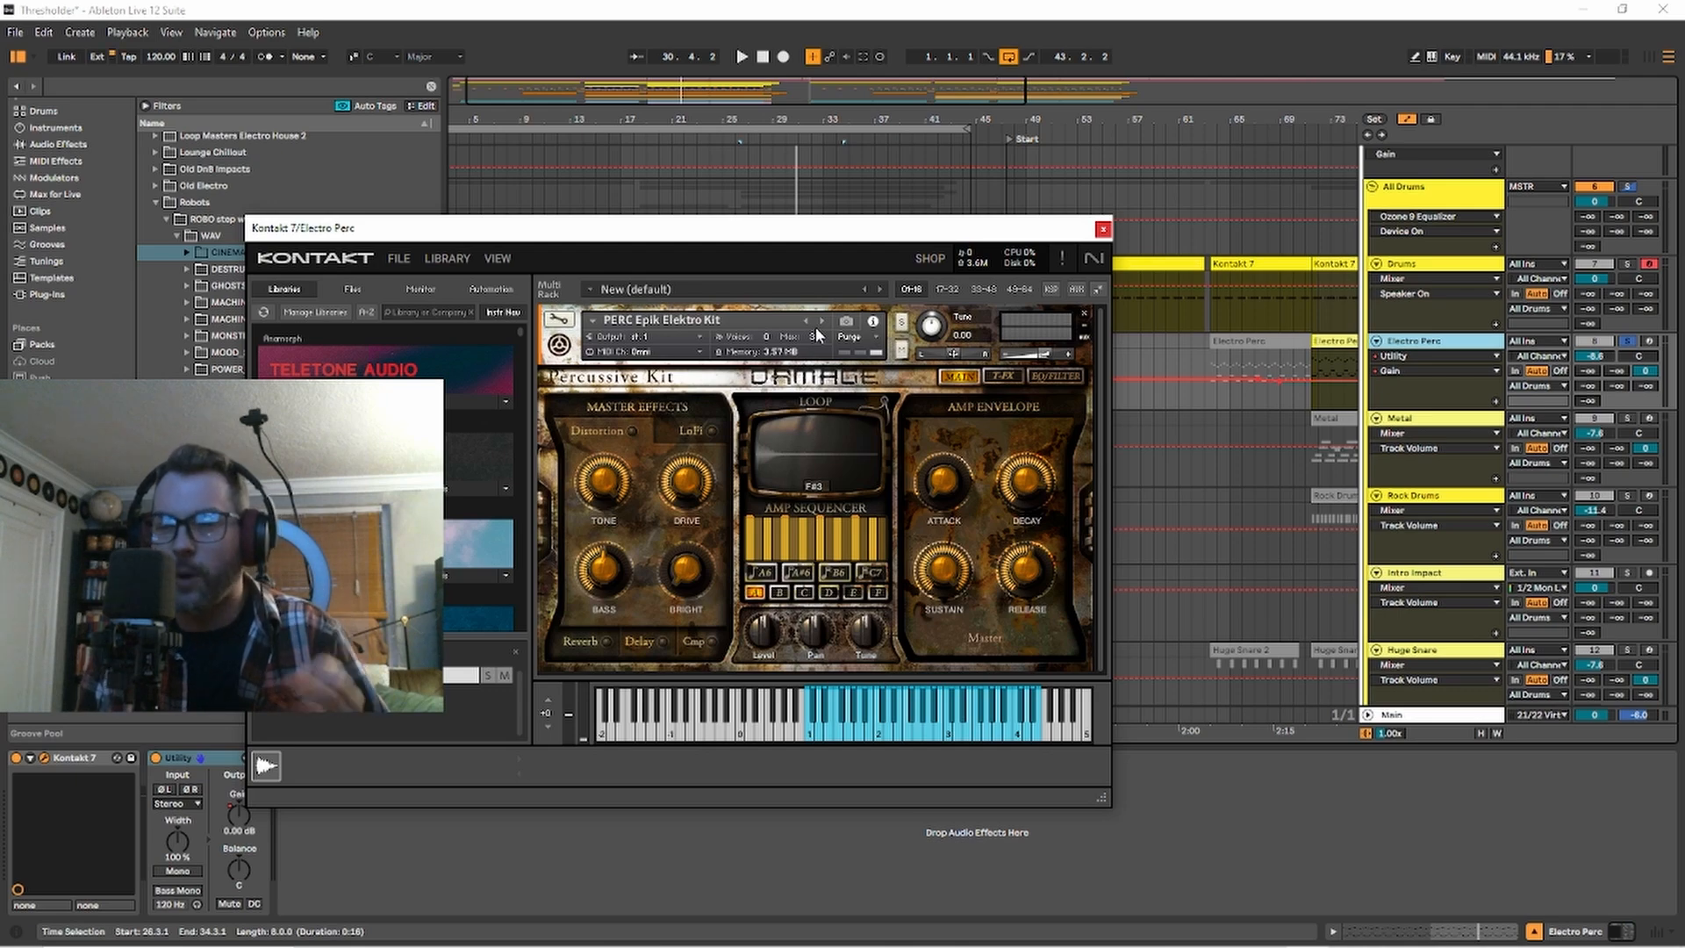
{"action": "left_click", "coordinate": [1103, 230]}
Solo the Metal track and inspect its Kontakt 7 instrument before closing it.
{"action": "left_click", "coordinate": [1635, 425]}
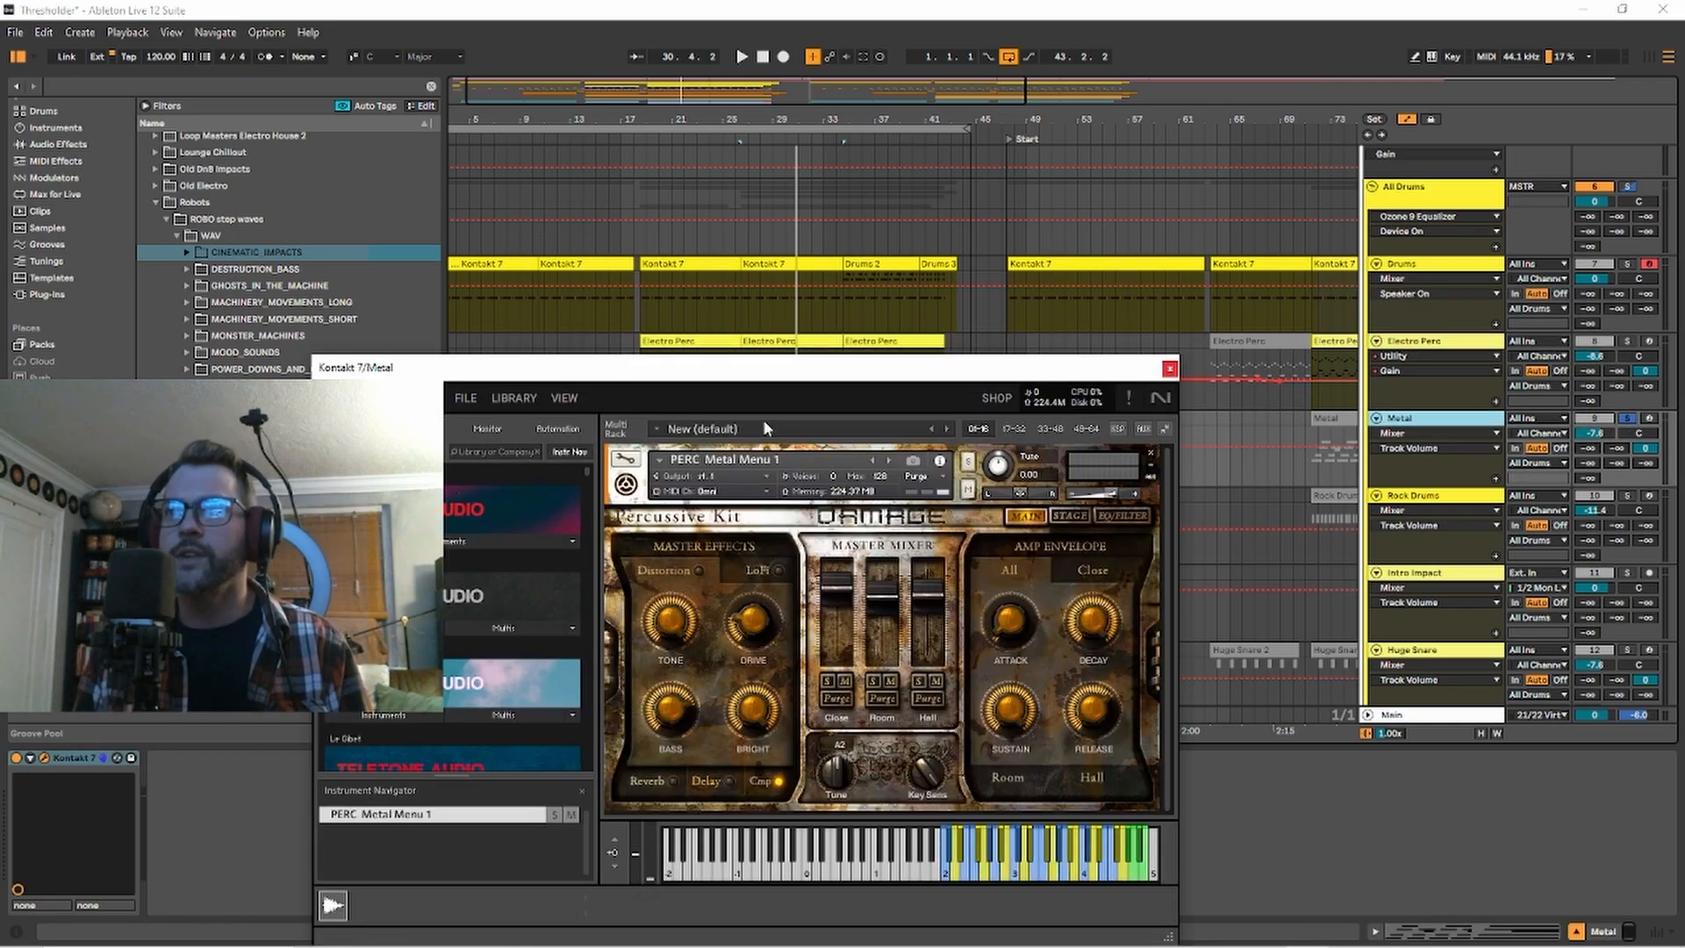
{"action": "left_click", "coordinate": [1169, 368]}
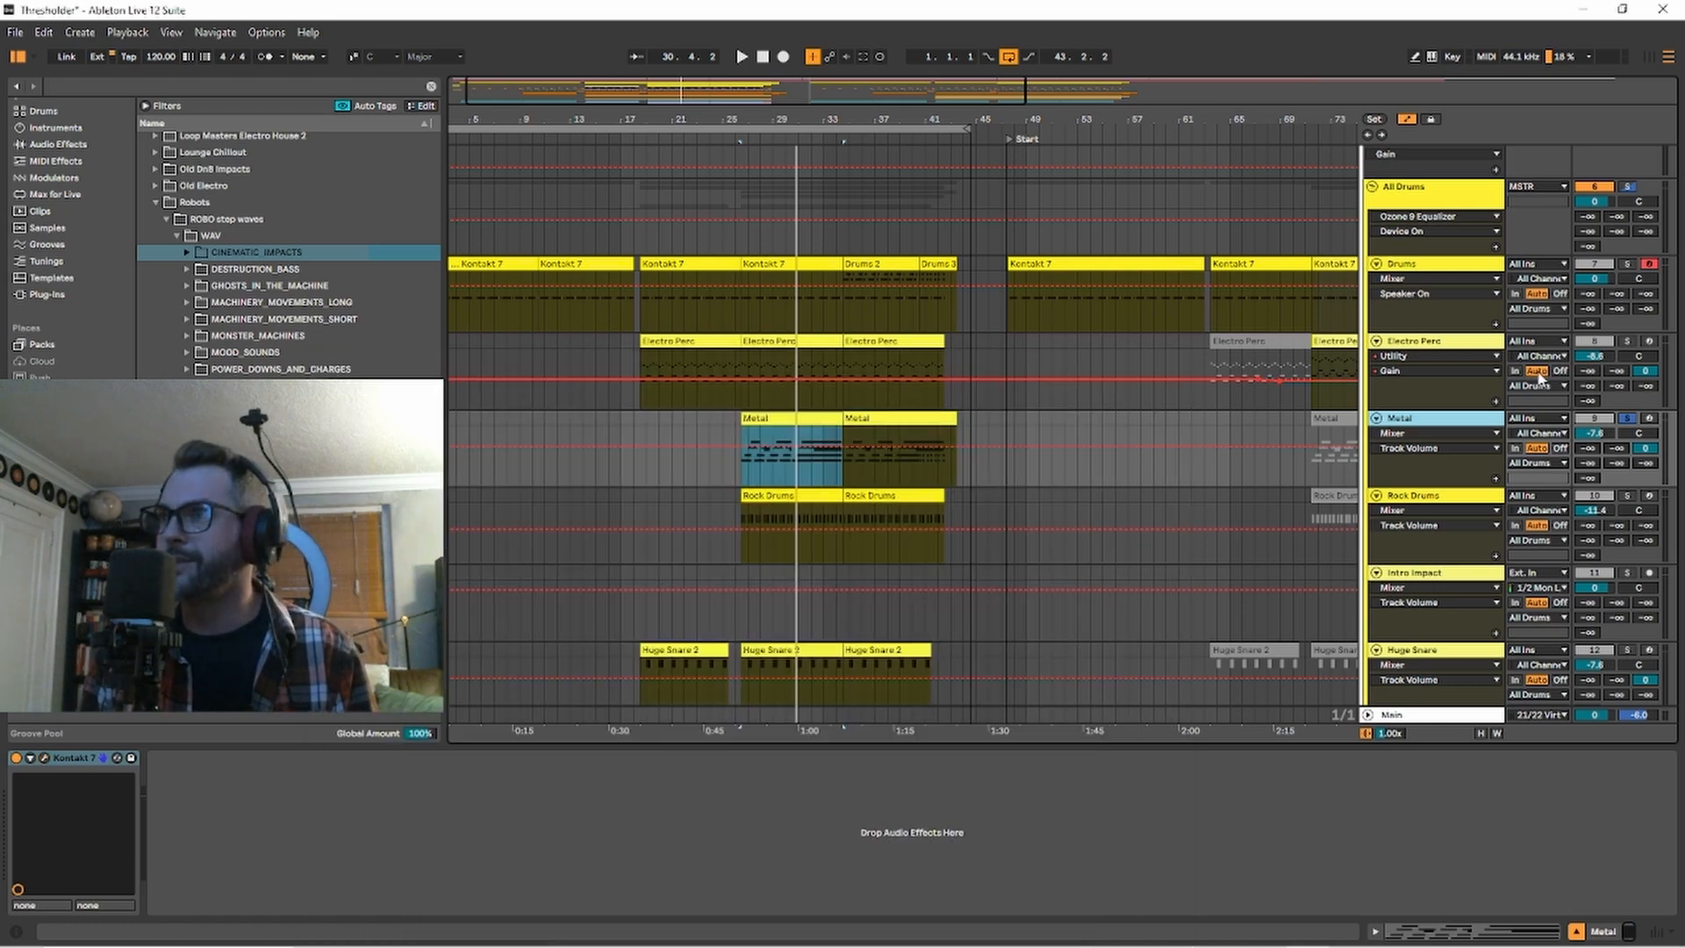
Finish listening to the Metal track, solo only the Rock Drums track and play its clip from bar 26.
{"action": "key", "text": "space"}
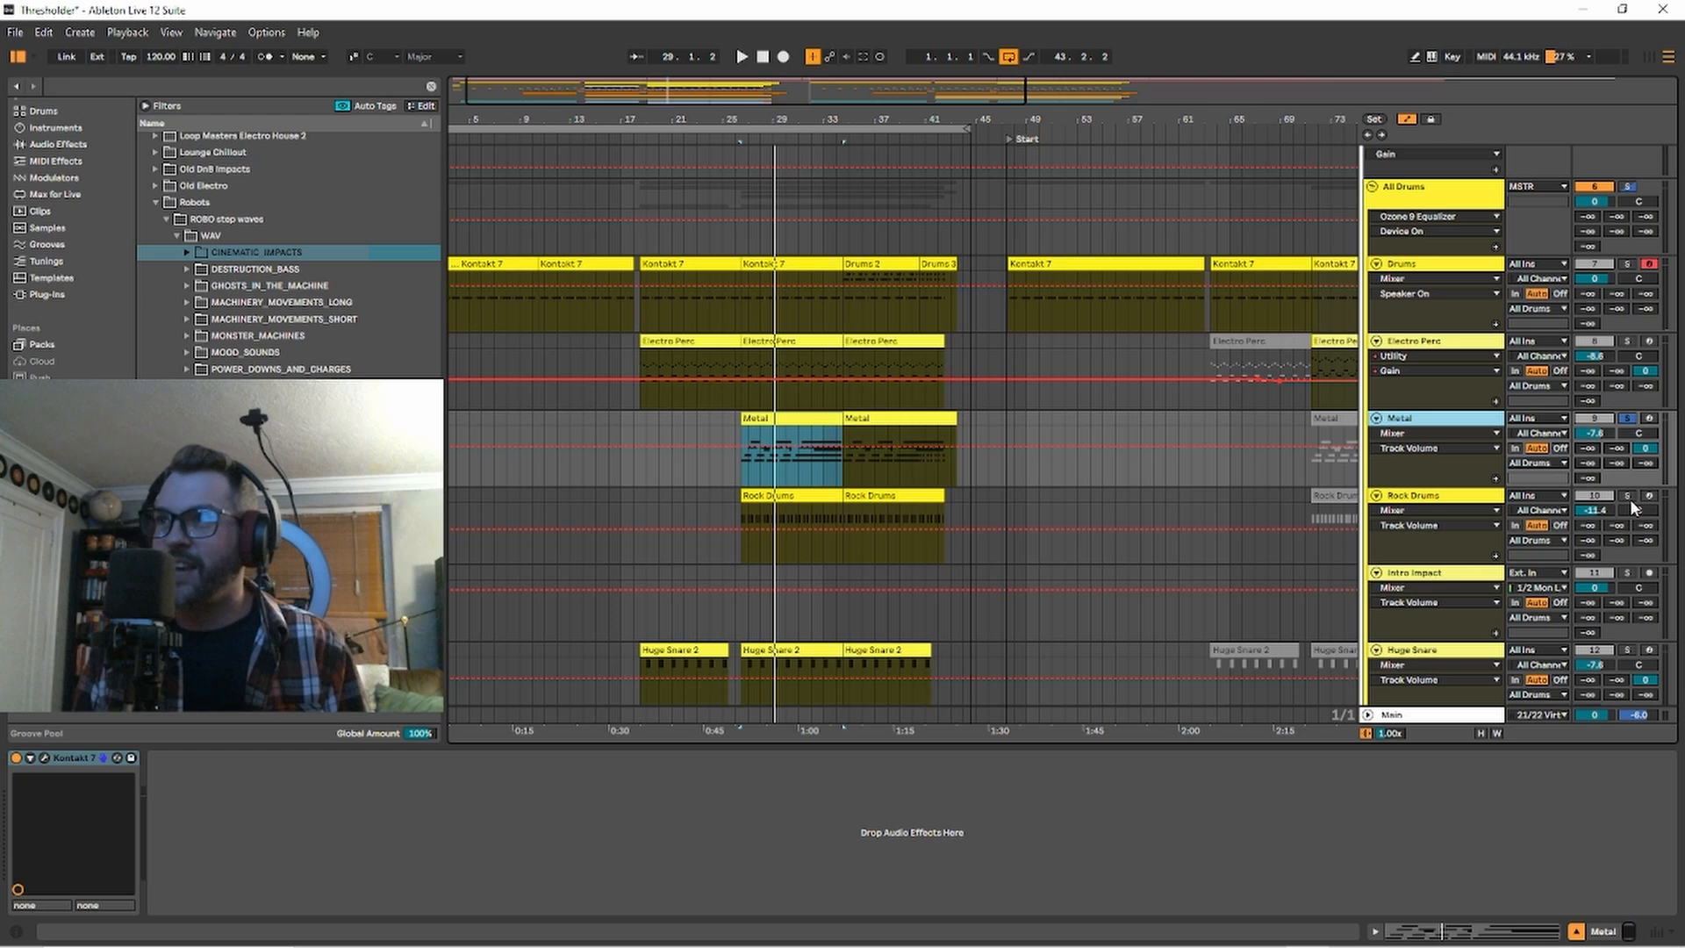
{"action": "left_click", "coordinate": [1626, 495]}
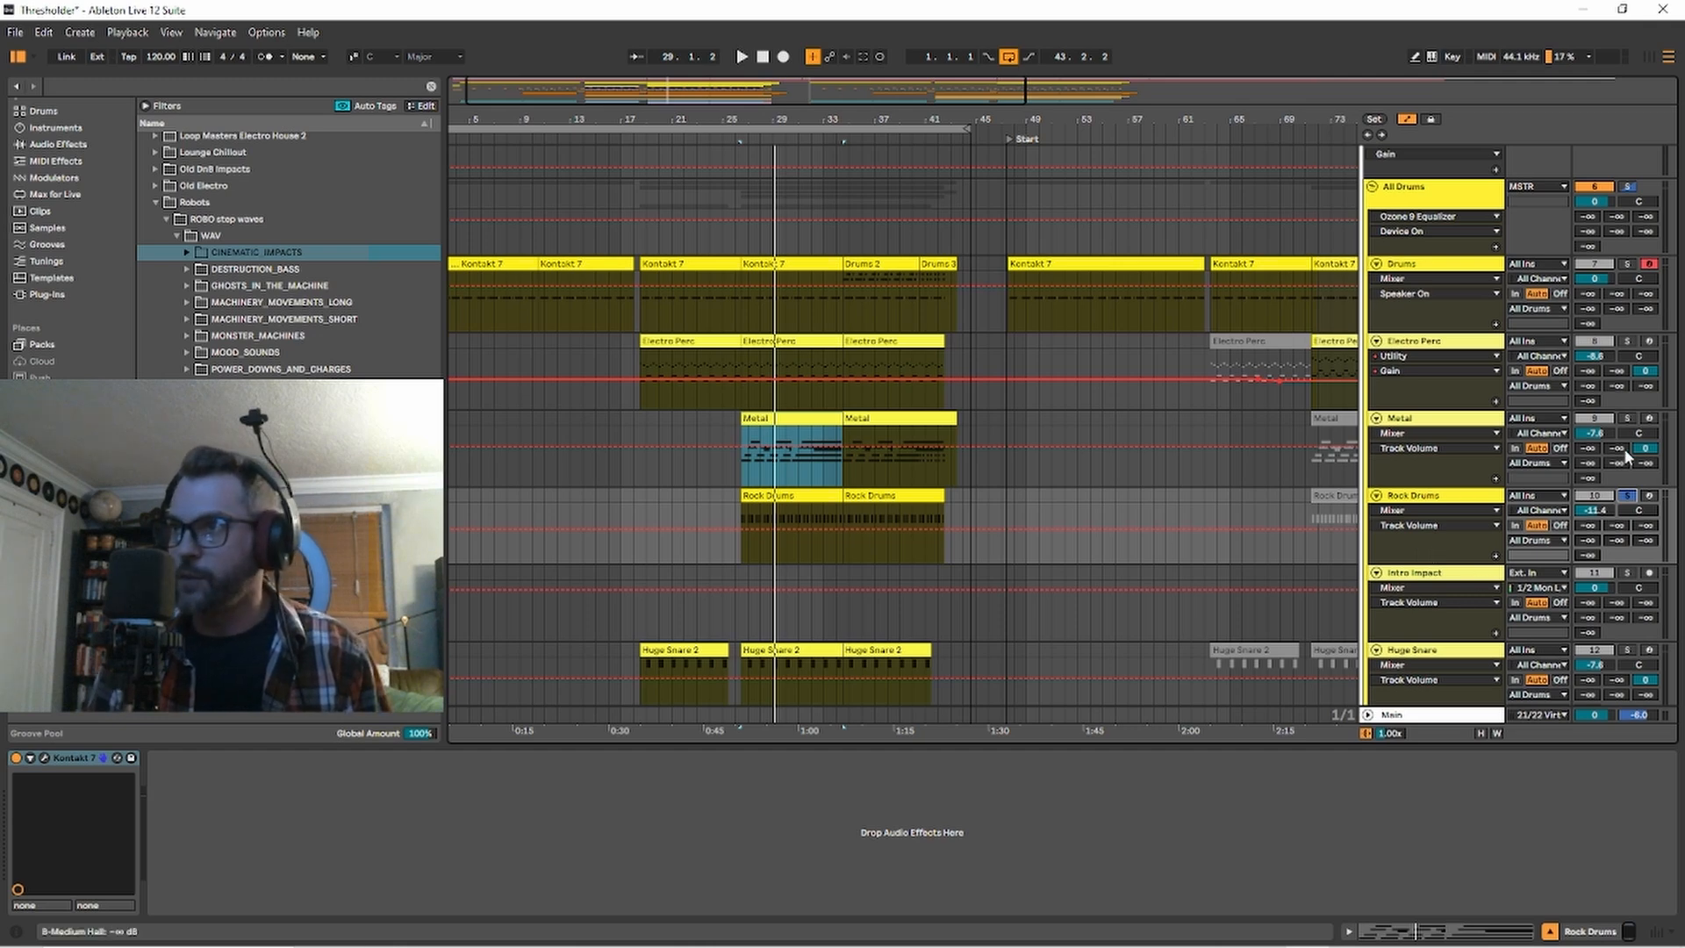
{"action": "left_click", "coordinate": [765, 499]}
{"action": "key", "text": "space"}
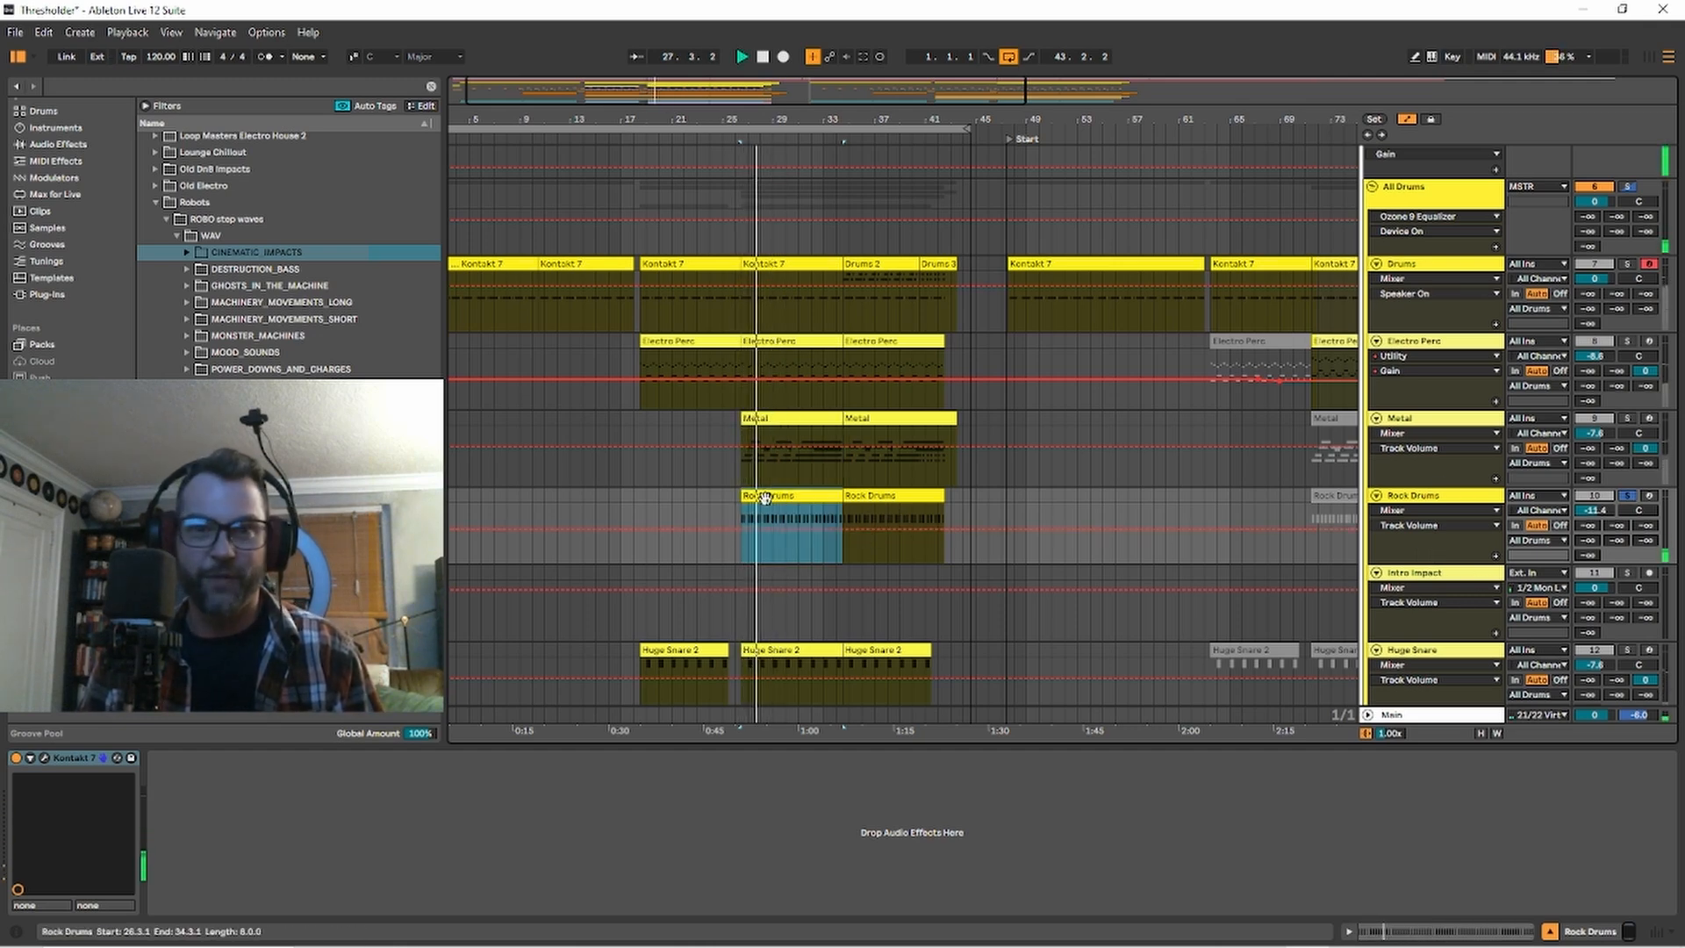
Solo only the Huge Snare track, inspect and close its Kontakt 7 instrument, and listen to the clip at bar 26.
{"action": "scroll", "coordinate": [924, 595], "scroll_direction": "down", "scroll_amount": 2}
{"action": "scroll", "coordinate": [923, 596], "scroll_direction": "down", "scroll_amount": 1}
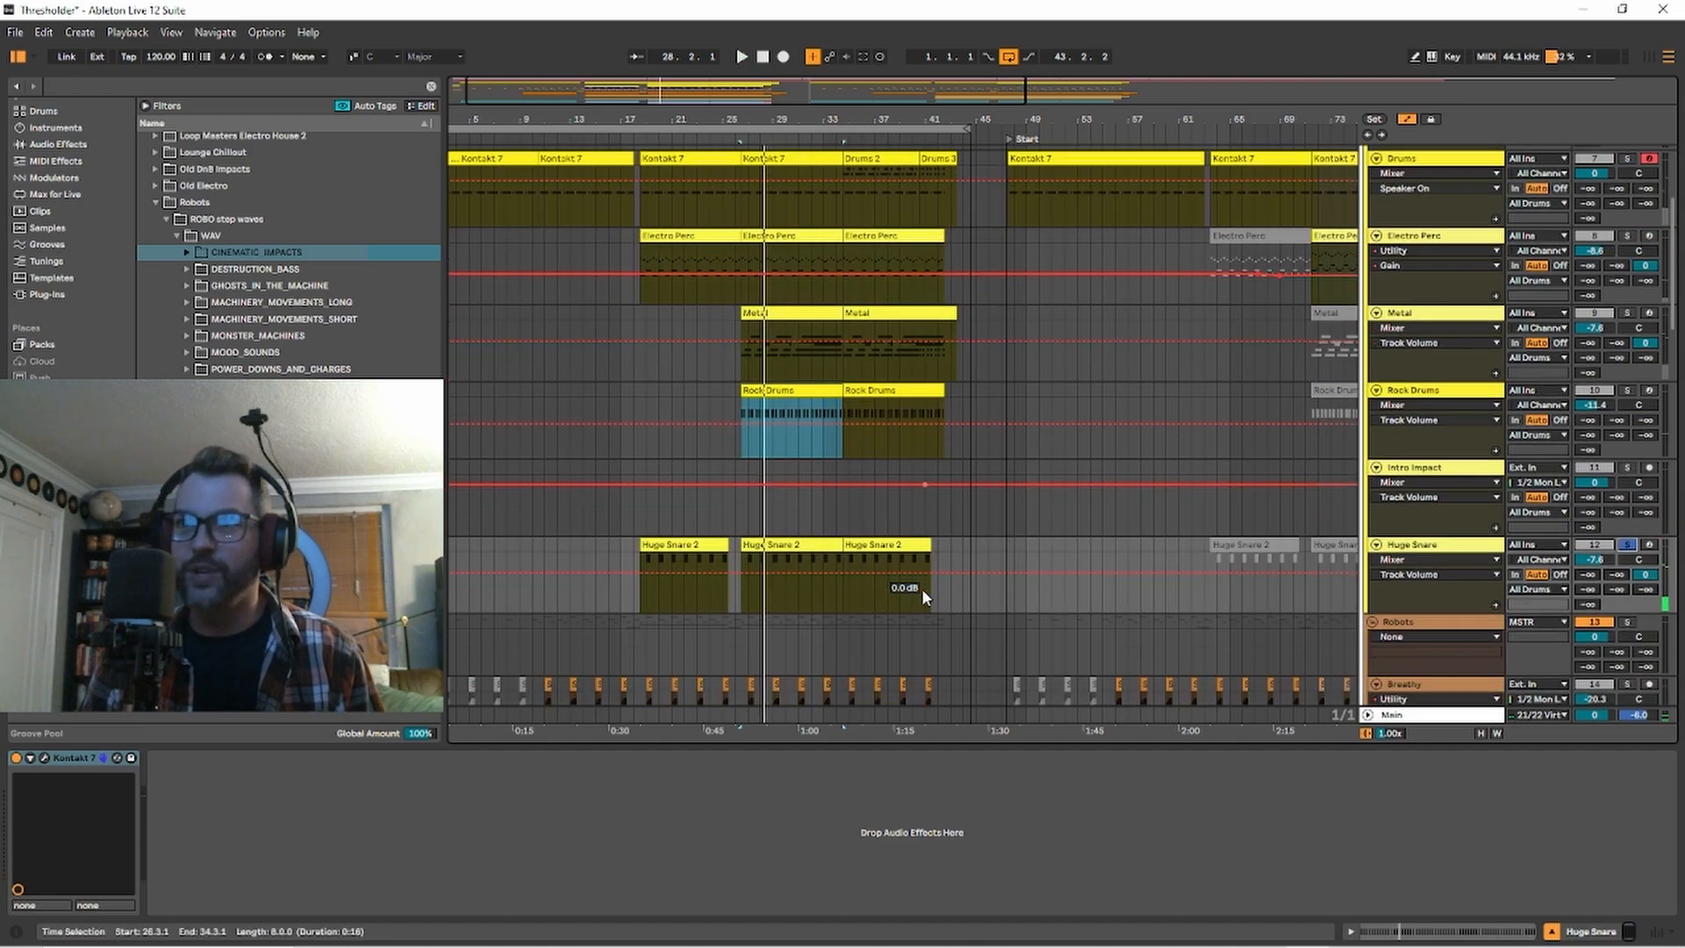
{"action": "left_click", "coordinate": [775, 545]}
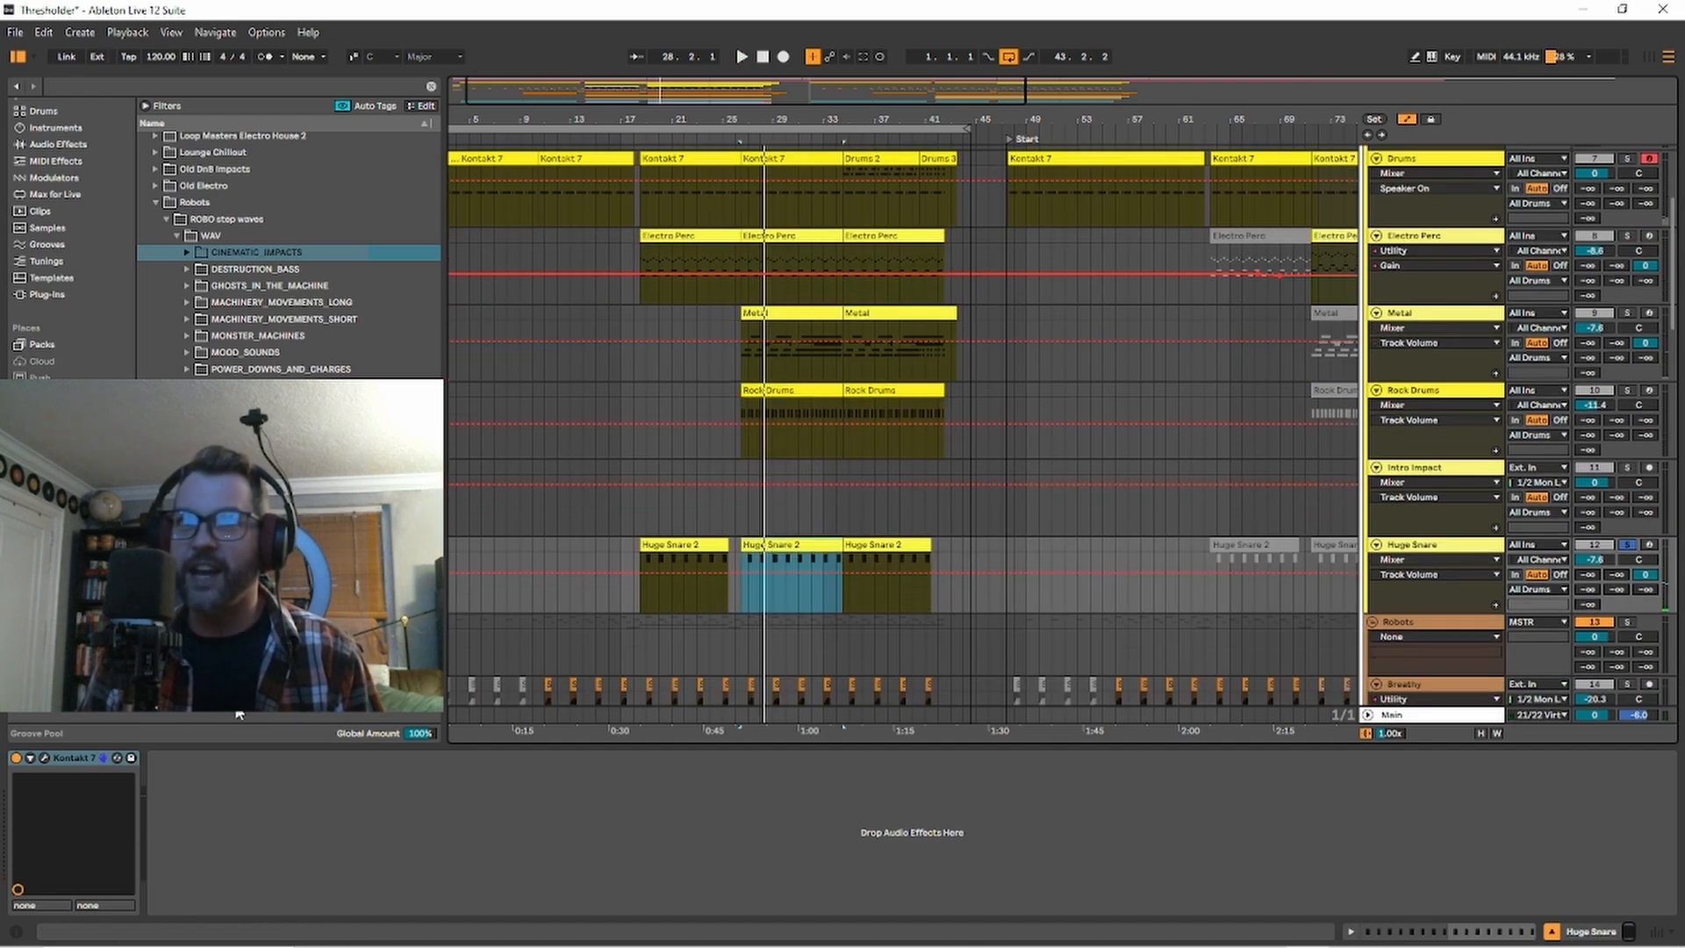
{"action": "left_click", "coordinate": [43, 755]}
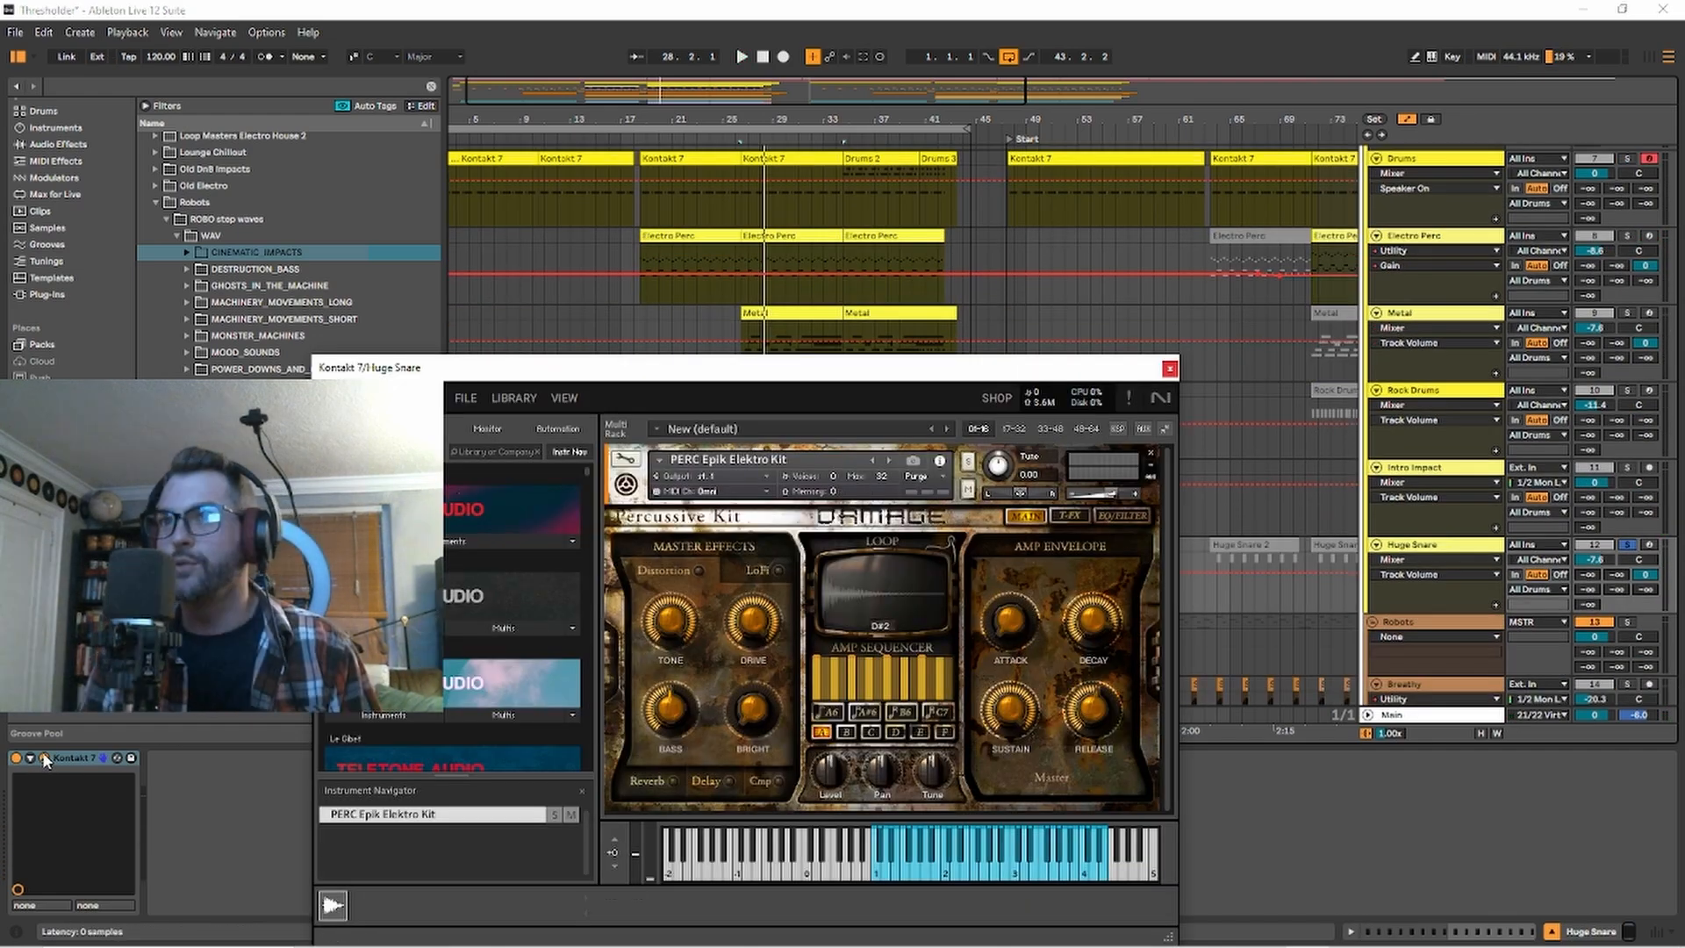
{"action": "left_click", "coordinate": [1169, 369]}
{"action": "key", "text": "space"}
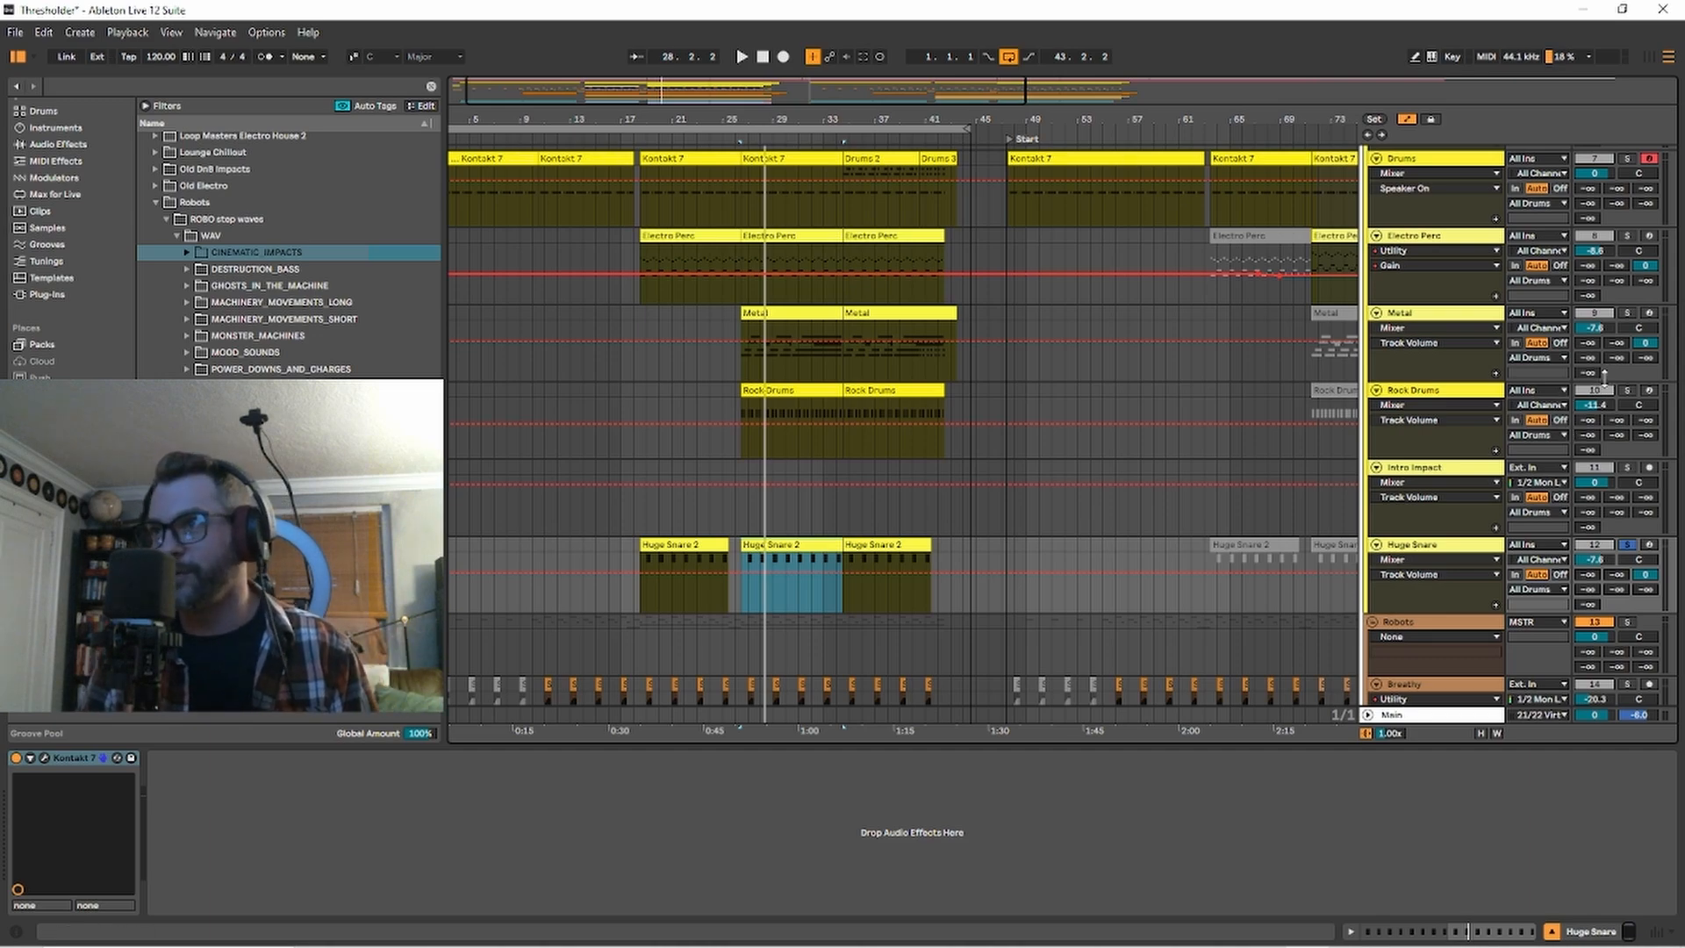
Add Drums, Electro Perc, Metal and Rock Drums to the Huge Snare solo and play them from bar 26.
{"action": "left_click", "coordinate": [1627, 390], "text": "ctrl"}
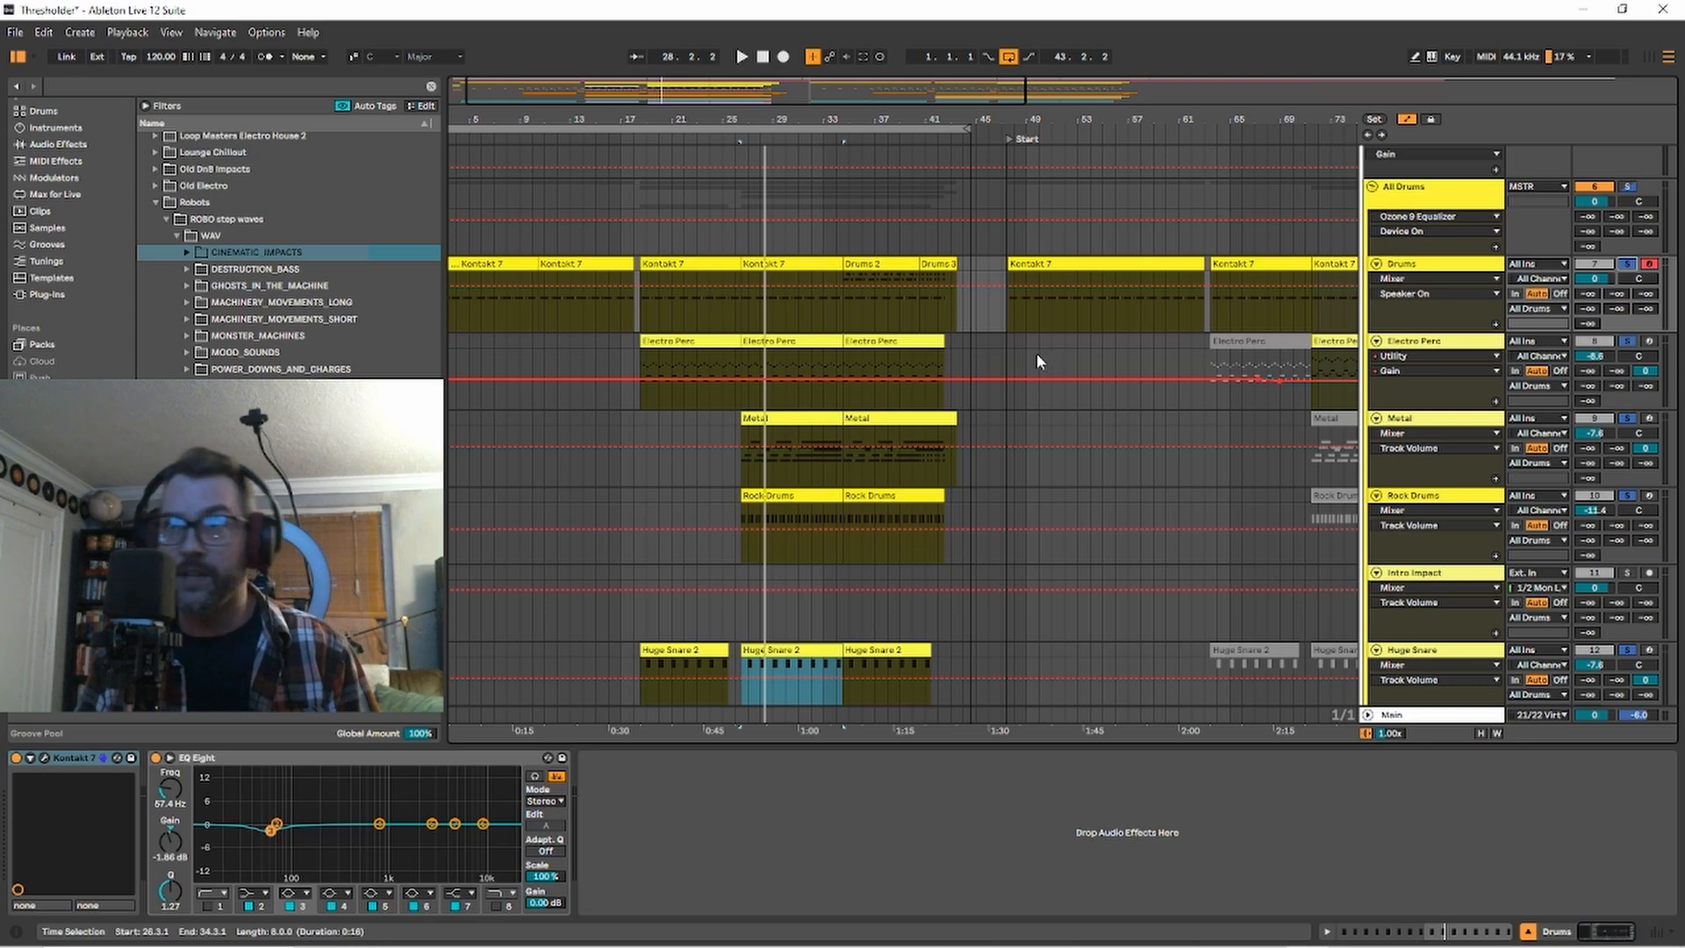
{"action": "key", "text": "space"}
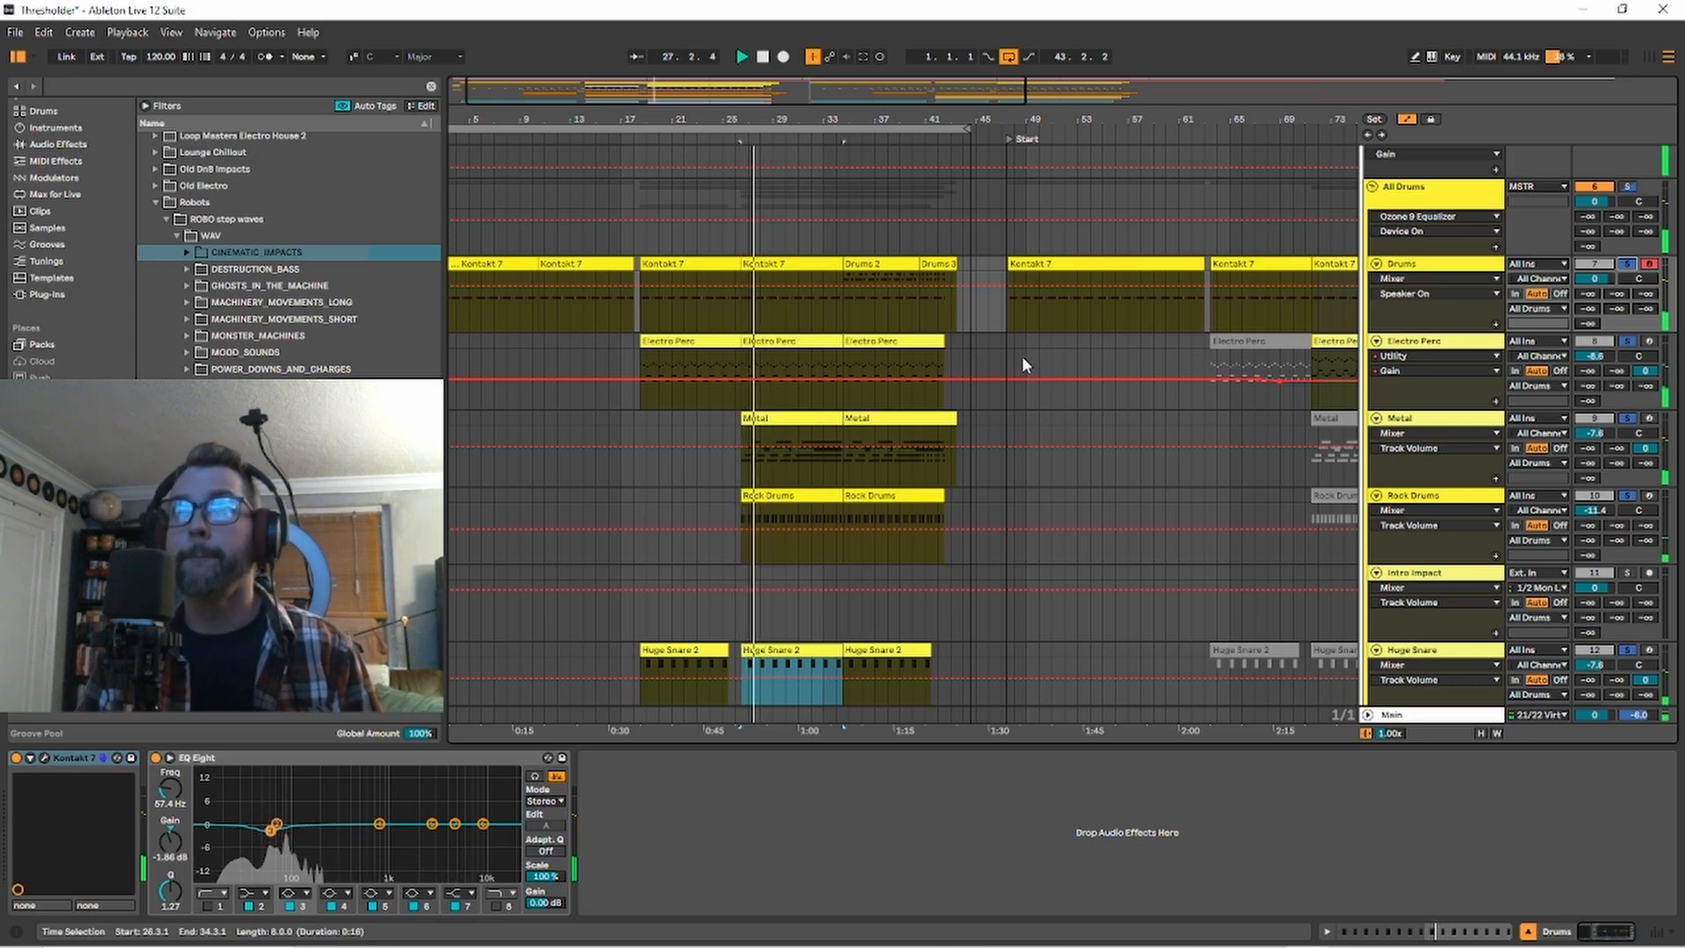
{"action": "key", "text": "space"}
Add the Robots group to the soloed drum tracks and listen to them together from bar 26.
{"action": "scroll", "coordinate": [1303, 502], "scroll_direction": "down", "scroll_amount": 3}
{"action": "scroll", "coordinate": [1217, 543], "scroll_direction": "down", "scroll_amount": 2}
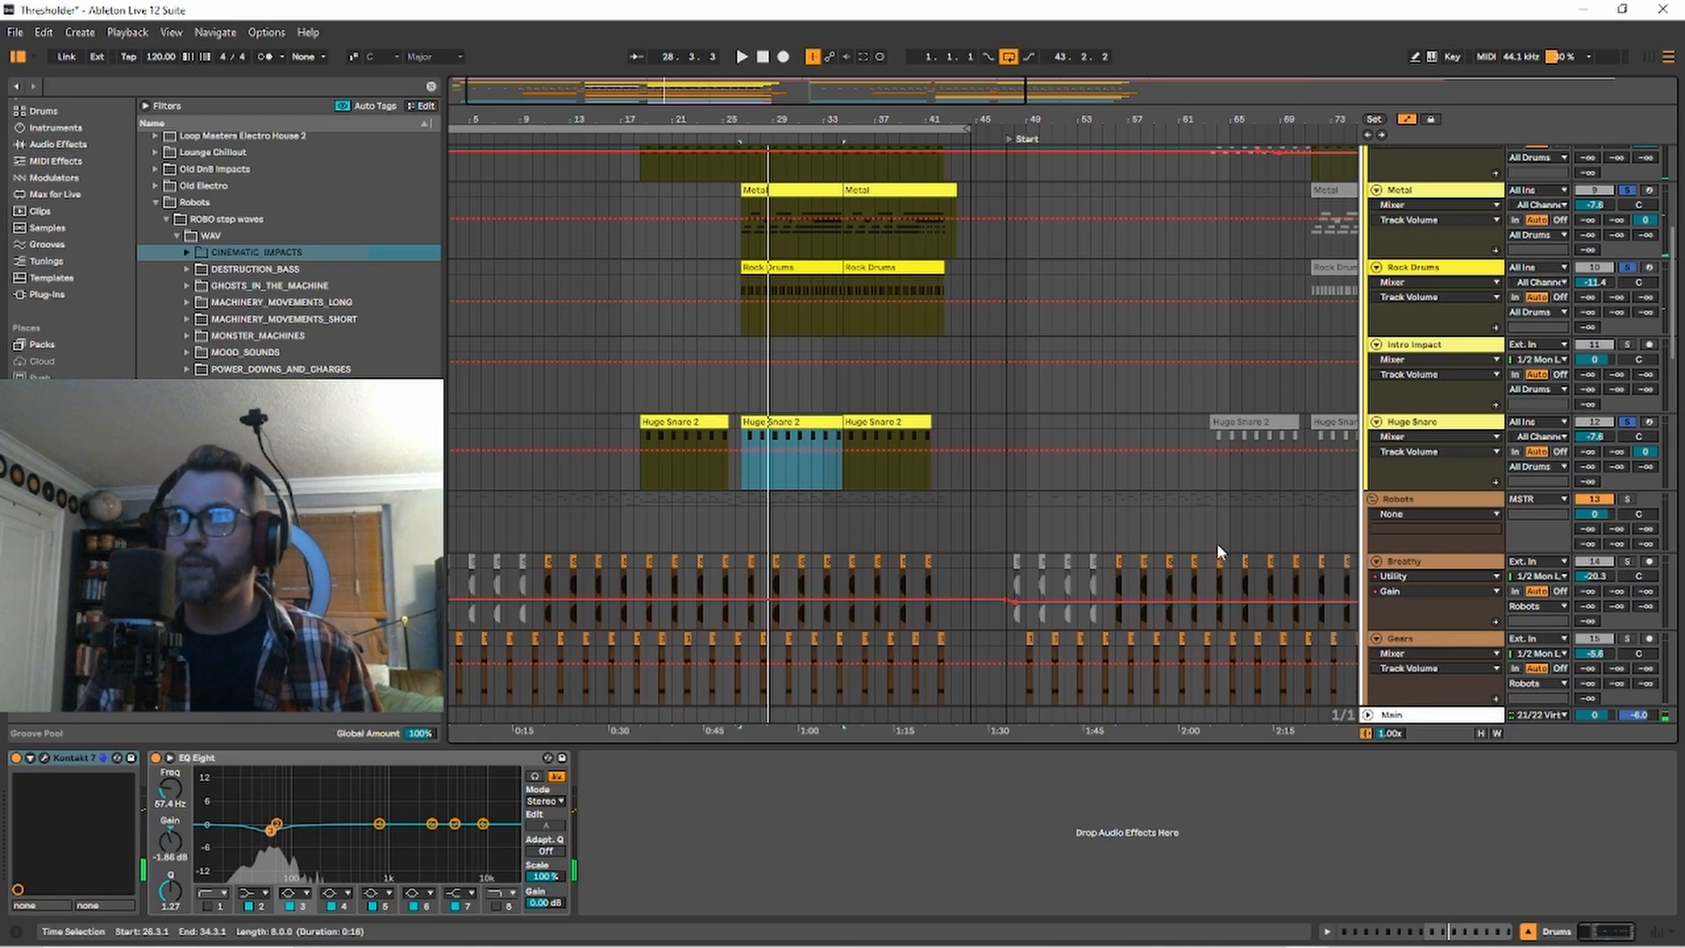
{"action": "scroll", "coordinate": [1216, 543], "scroll_direction": "down", "scroll_amount": 2}
{"action": "left_click", "coordinate": [1630, 394]}
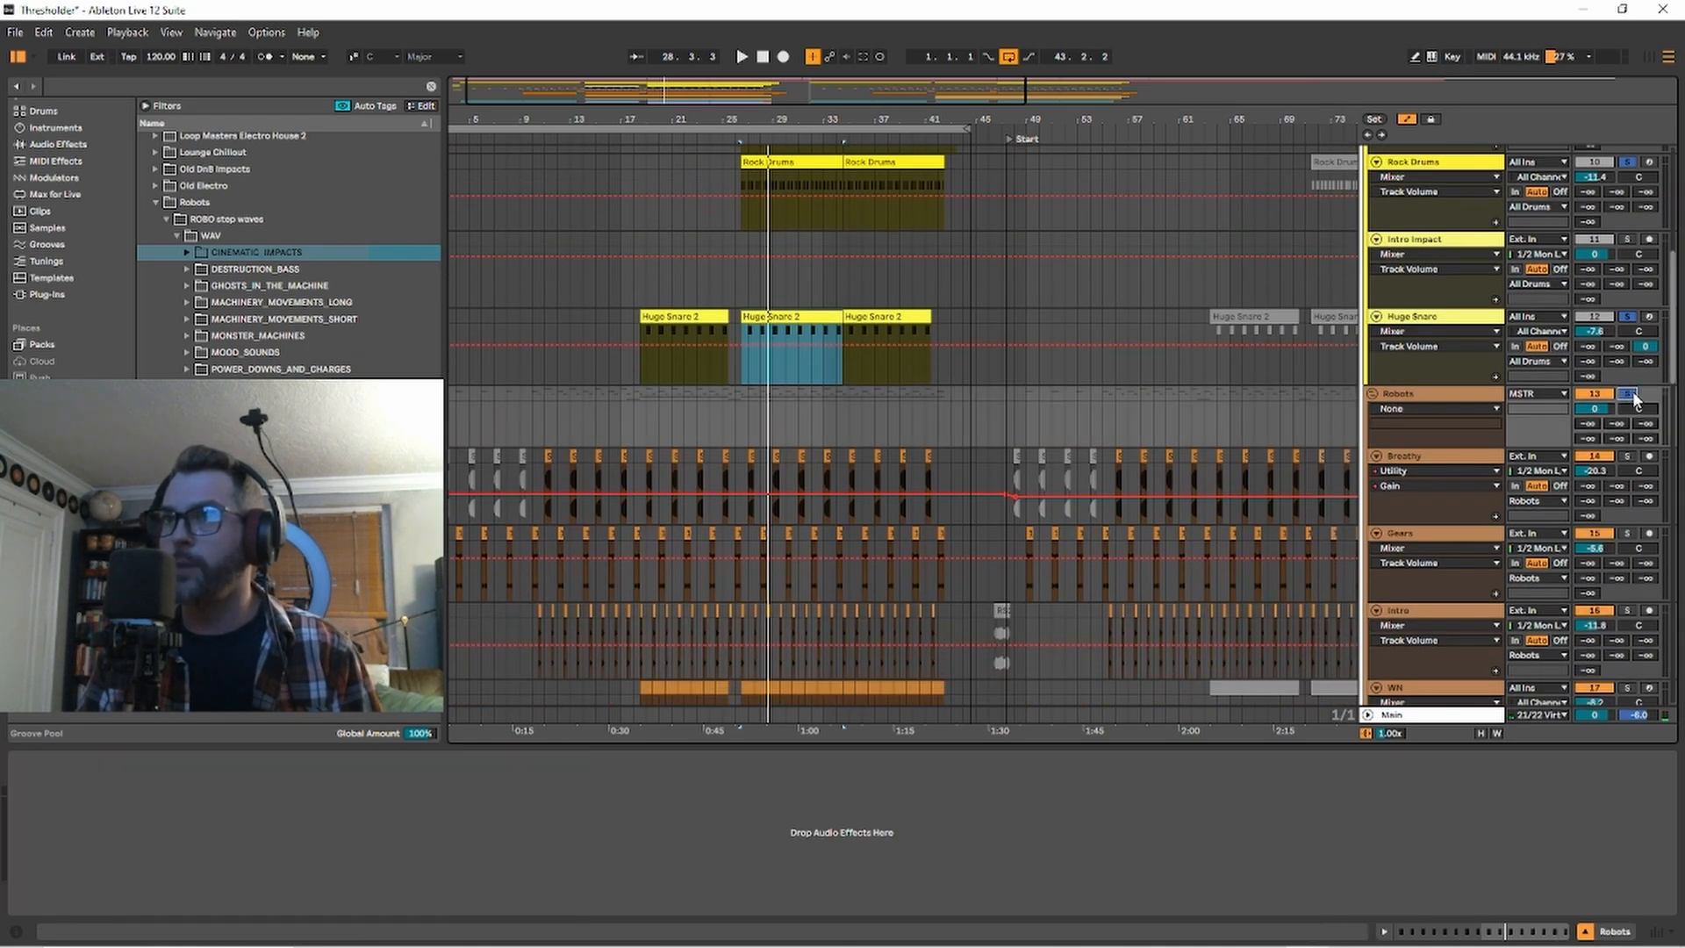
{"action": "key", "text": "space"}
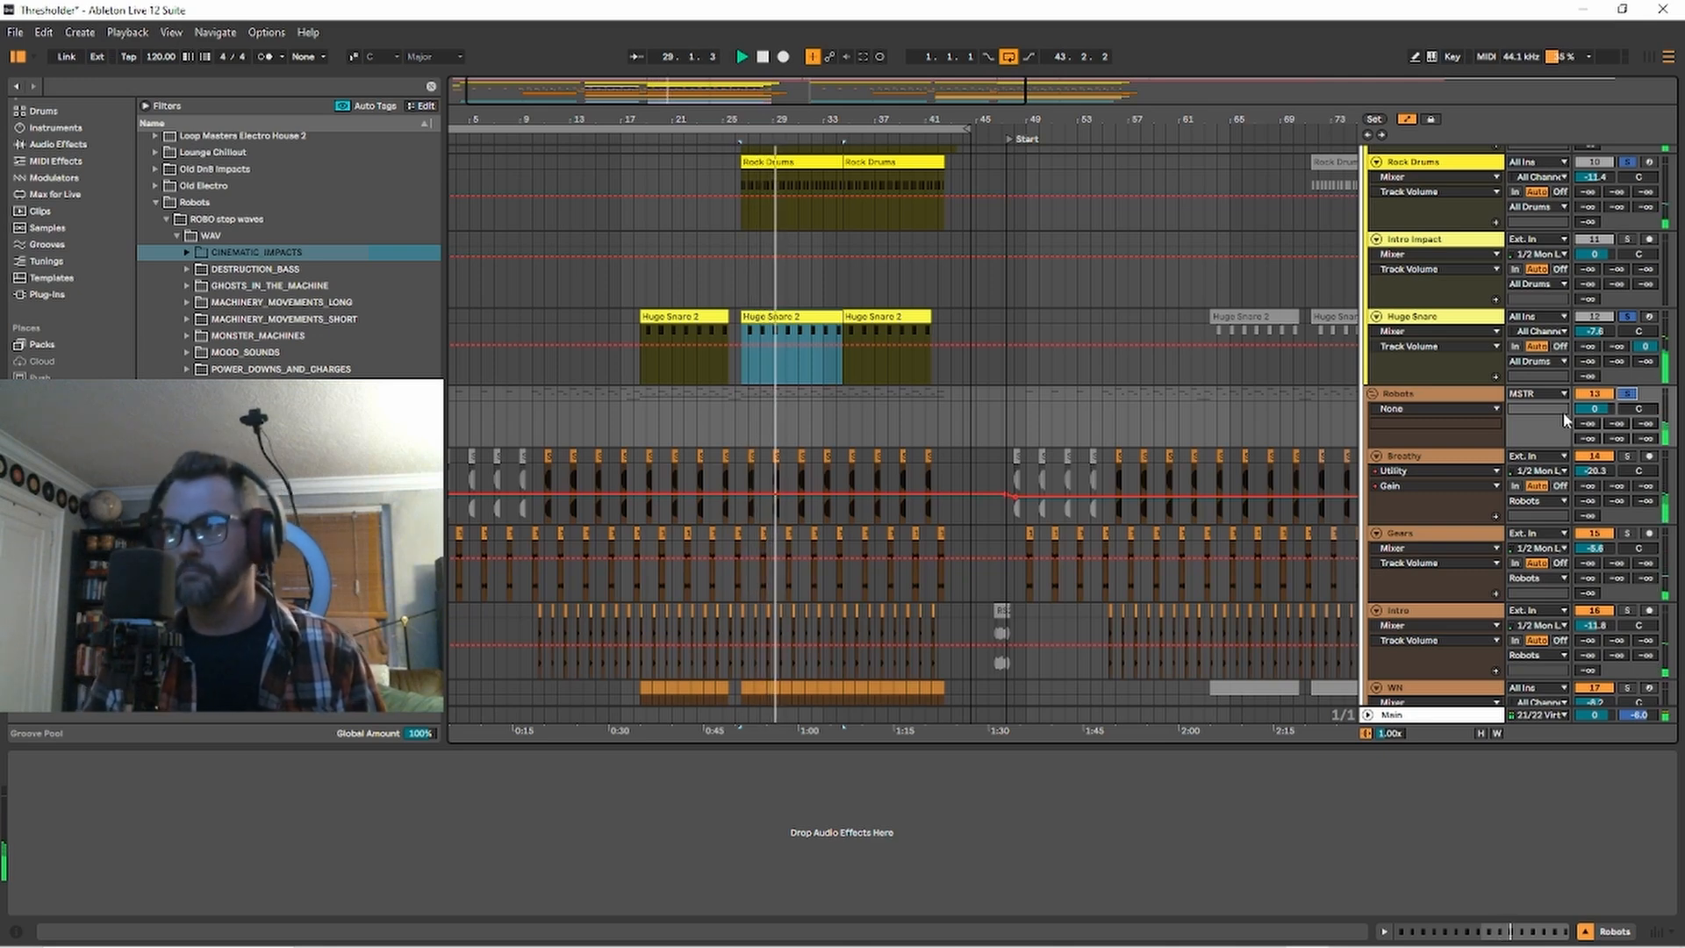
{"action": "key", "text": "space"}
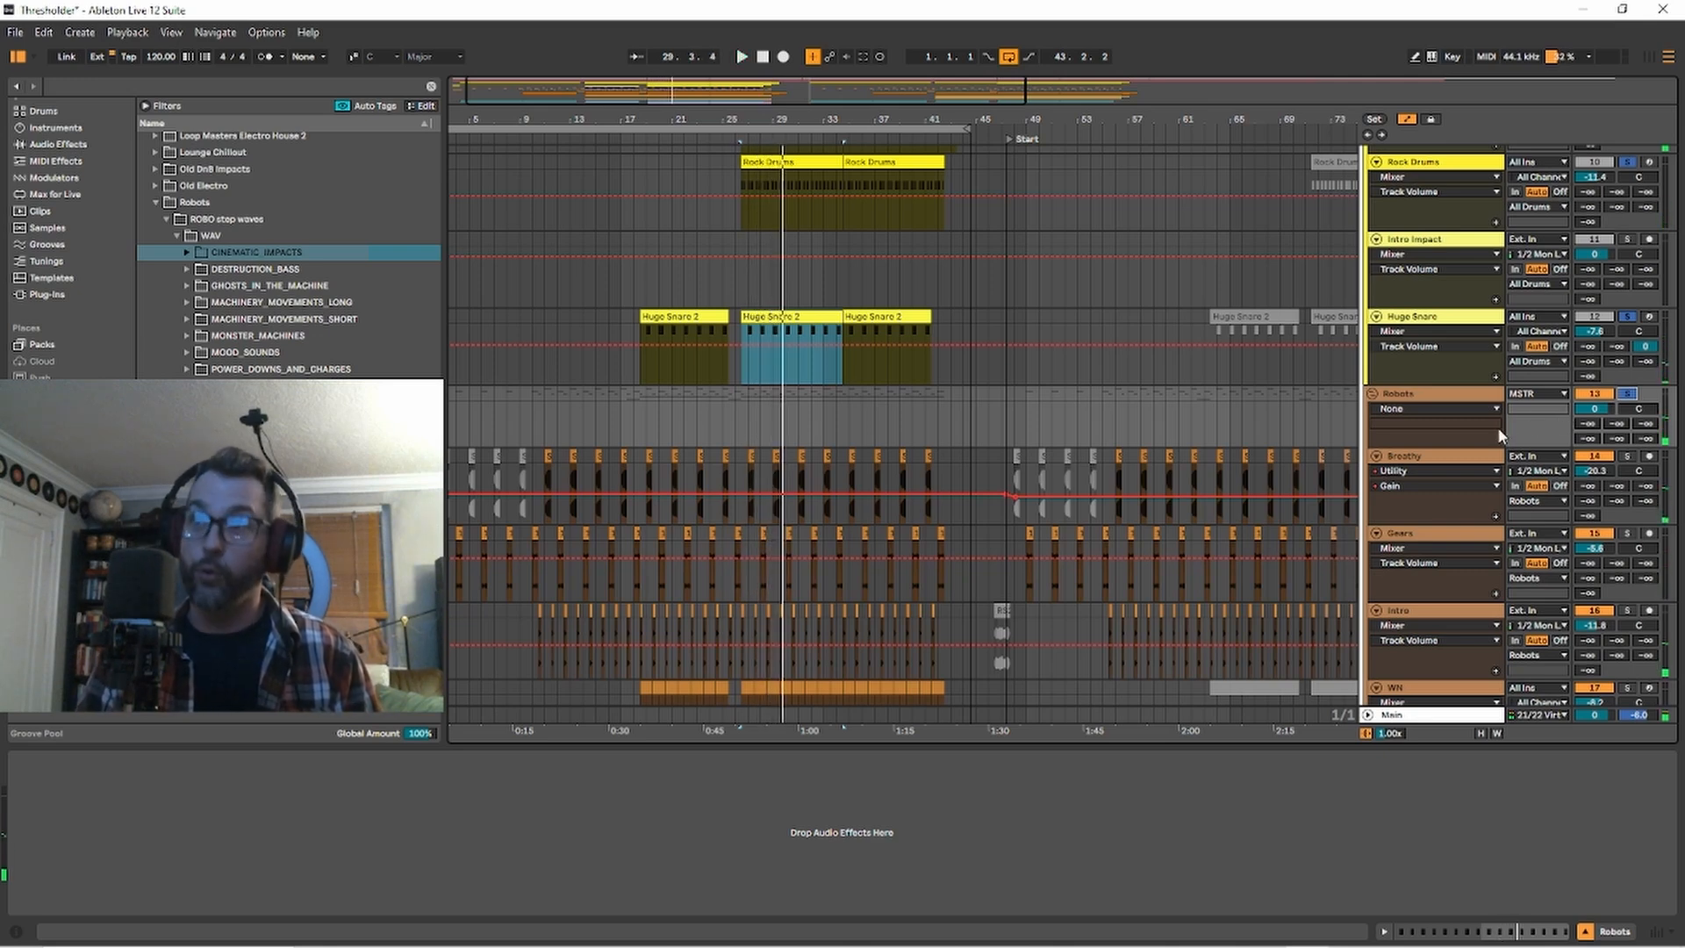
Solo only the INSTS group and play it from the Bass I clip starting at bar 26.
{"action": "scroll", "coordinate": [1292, 468], "scroll_direction": "down", "scroll_amount": 6}
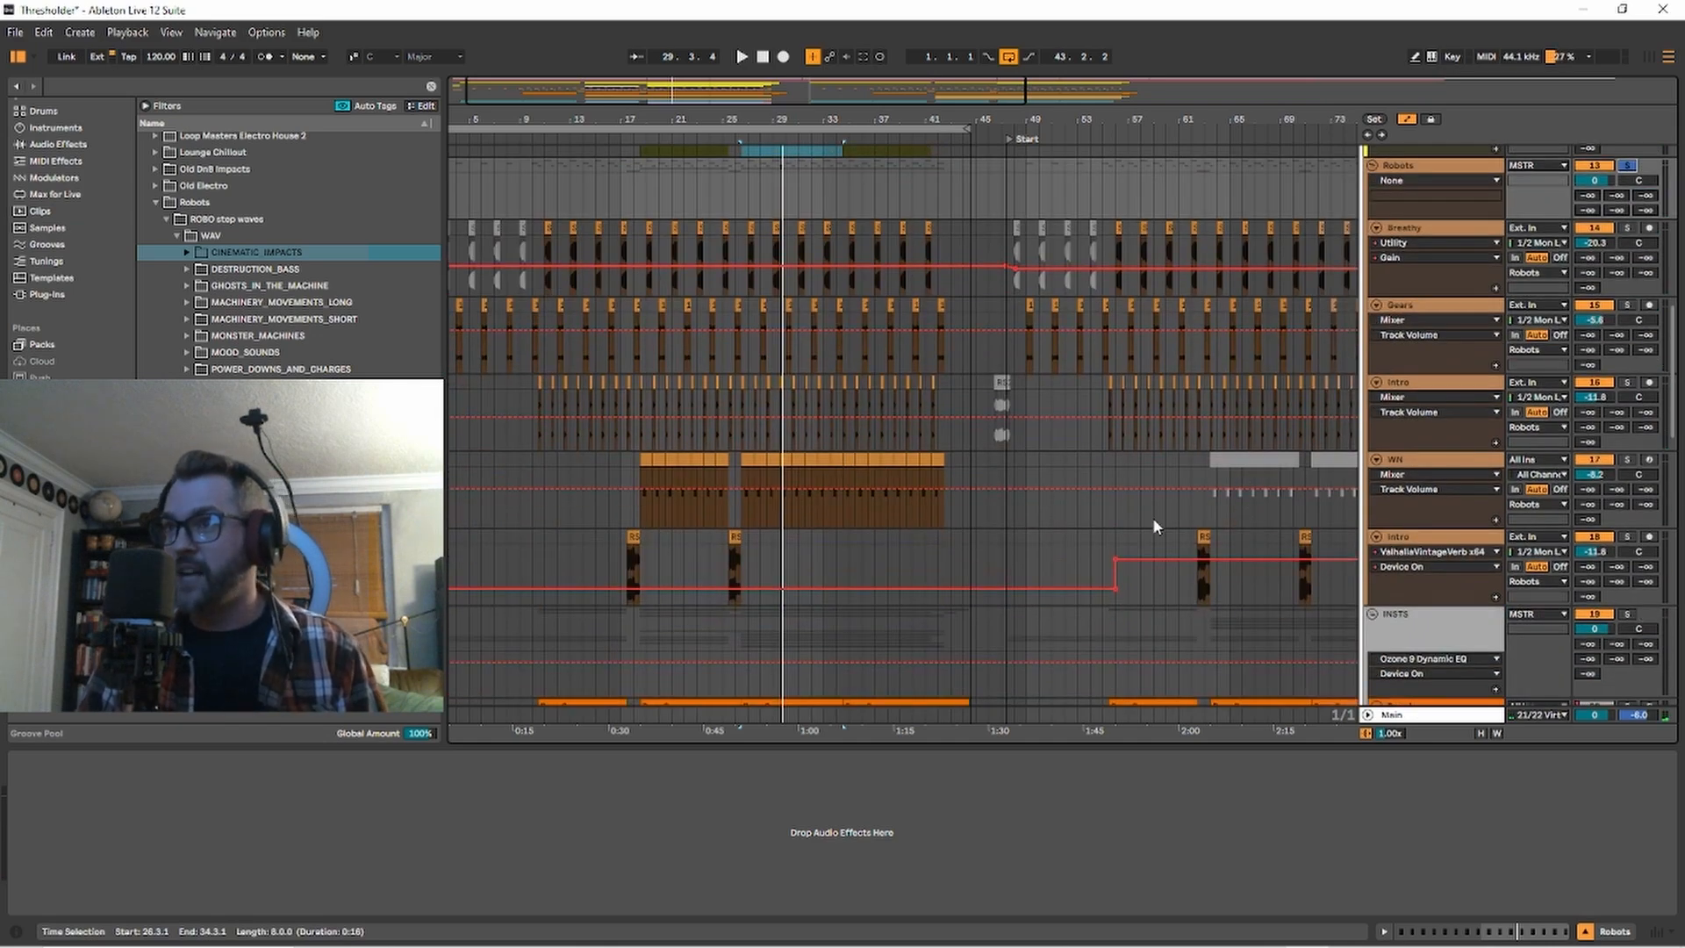
{"action": "scroll", "coordinate": [1152, 518], "scroll_direction": "down", "scroll_amount": 3}
{"action": "scroll", "coordinate": [1154, 527], "scroll_direction": "down", "scroll_amount": 2}
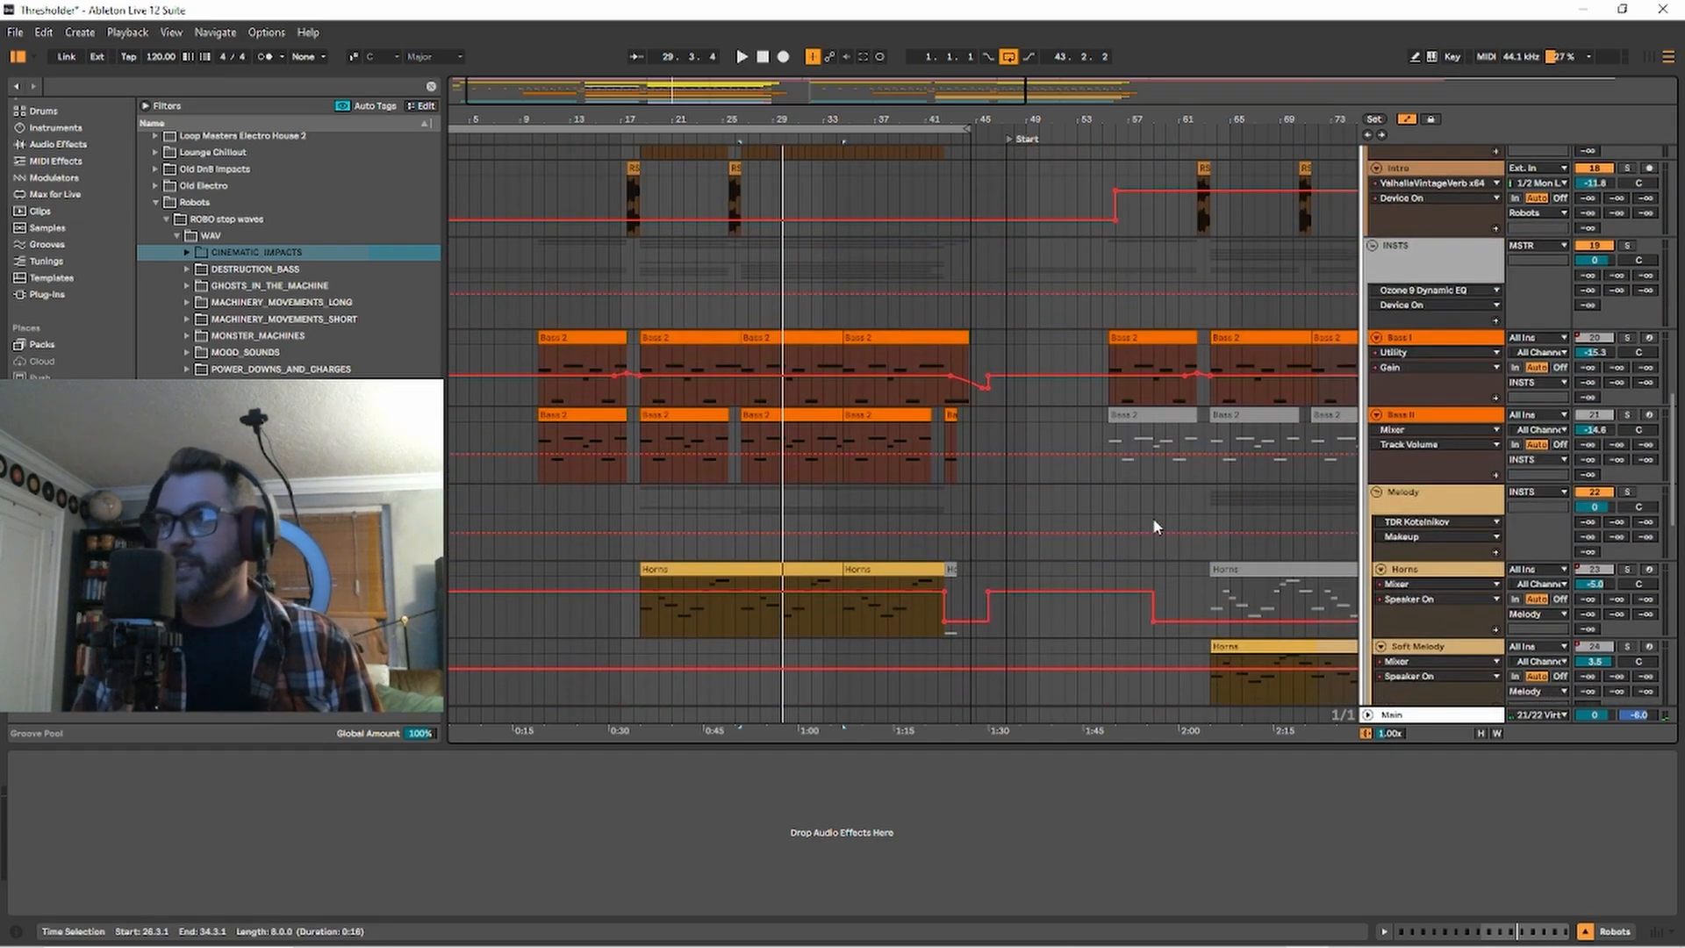
{"action": "left_click", "coordinate": [1627, 247]}
{"action": "left_click", "coordinate": [748, 325]}
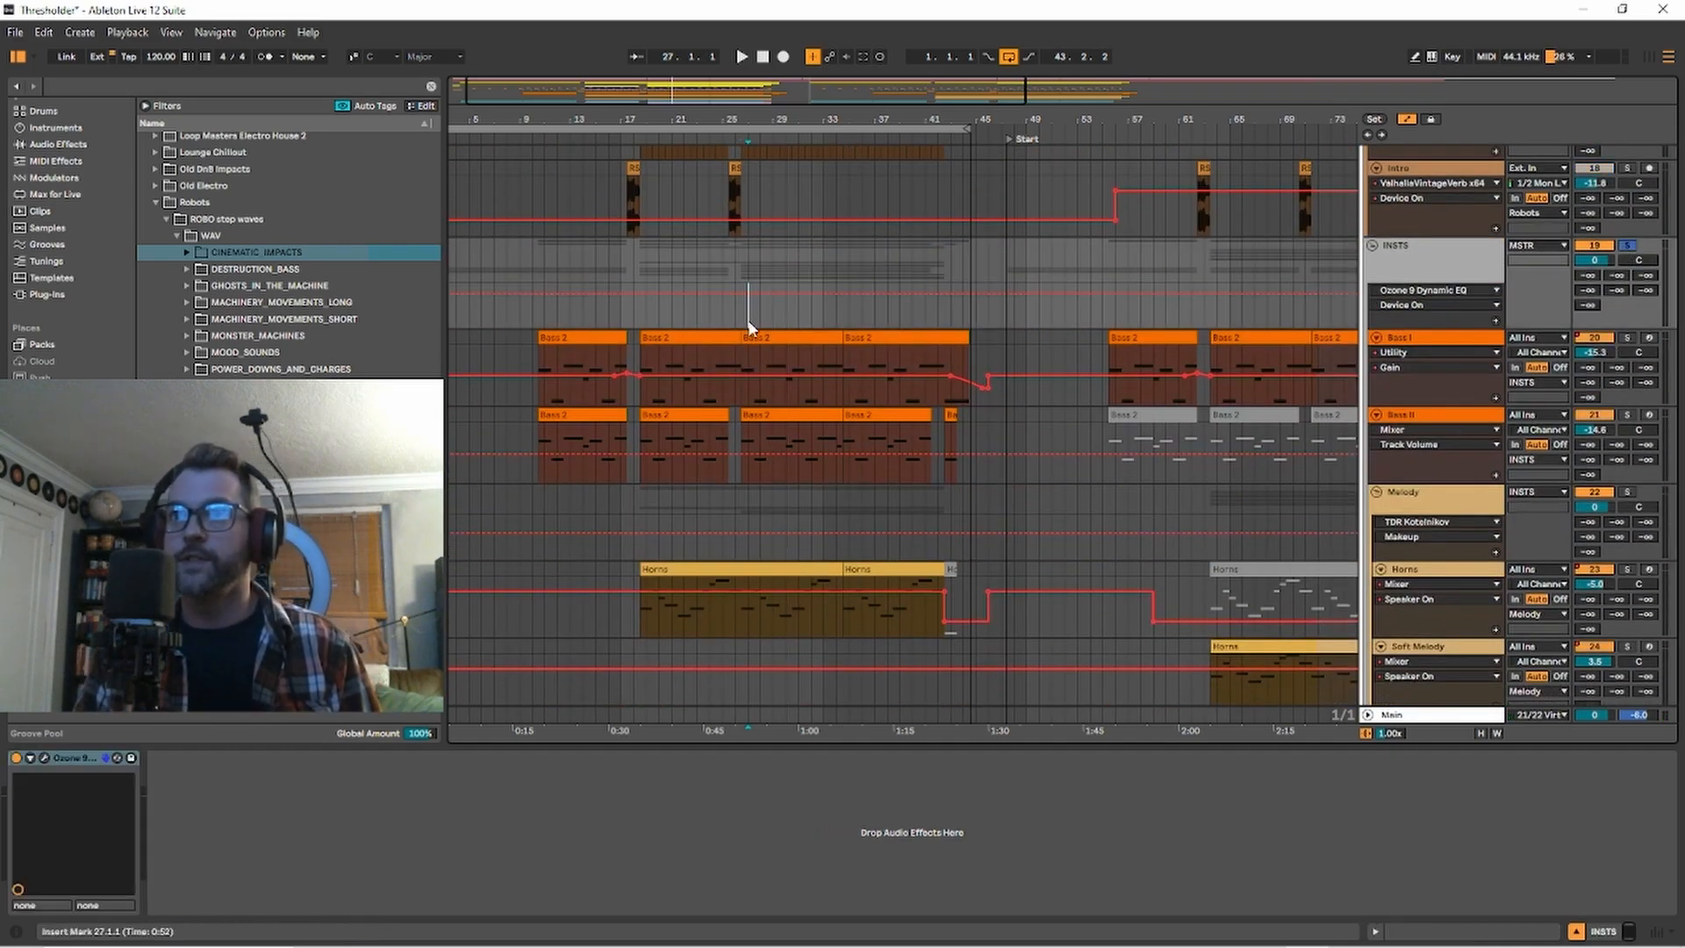
{"action": "left_click", "coordinate": [757, 340]}
{"action": "key", "text": "space"}
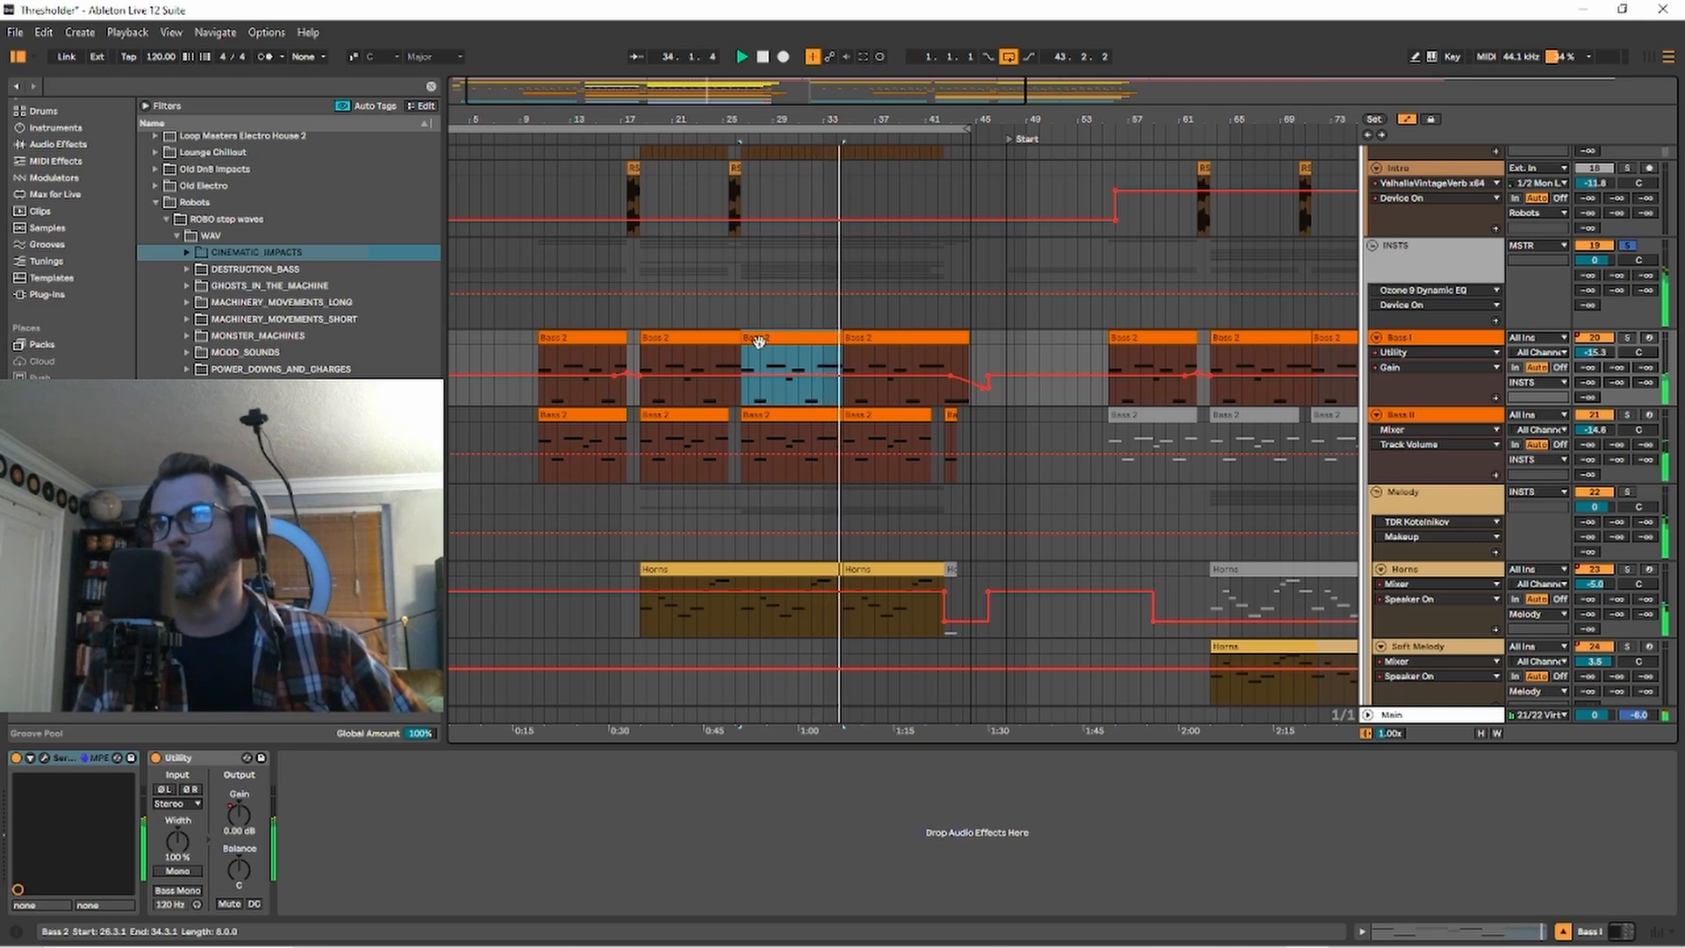
{"action": "key", "text": "space"}
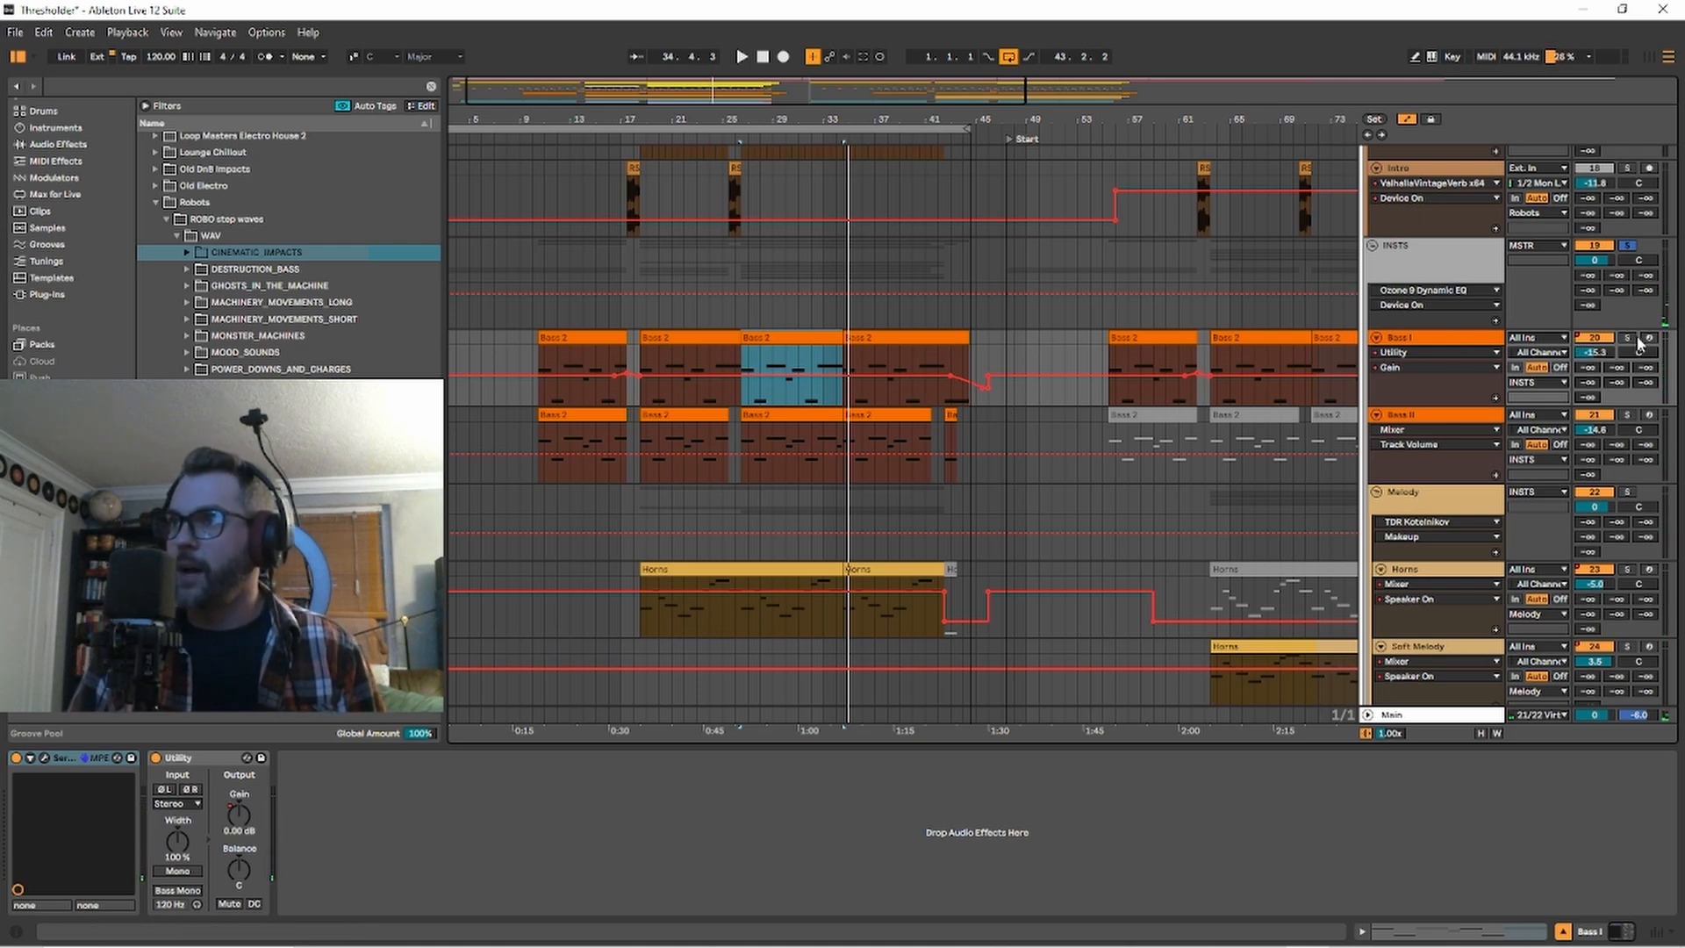
Solo the Bass I track inside INSTS, inspect its Serum instrument, and listen to the bass from bar 26.
{"action": "left_click", "coordinate": [1464, 341]}
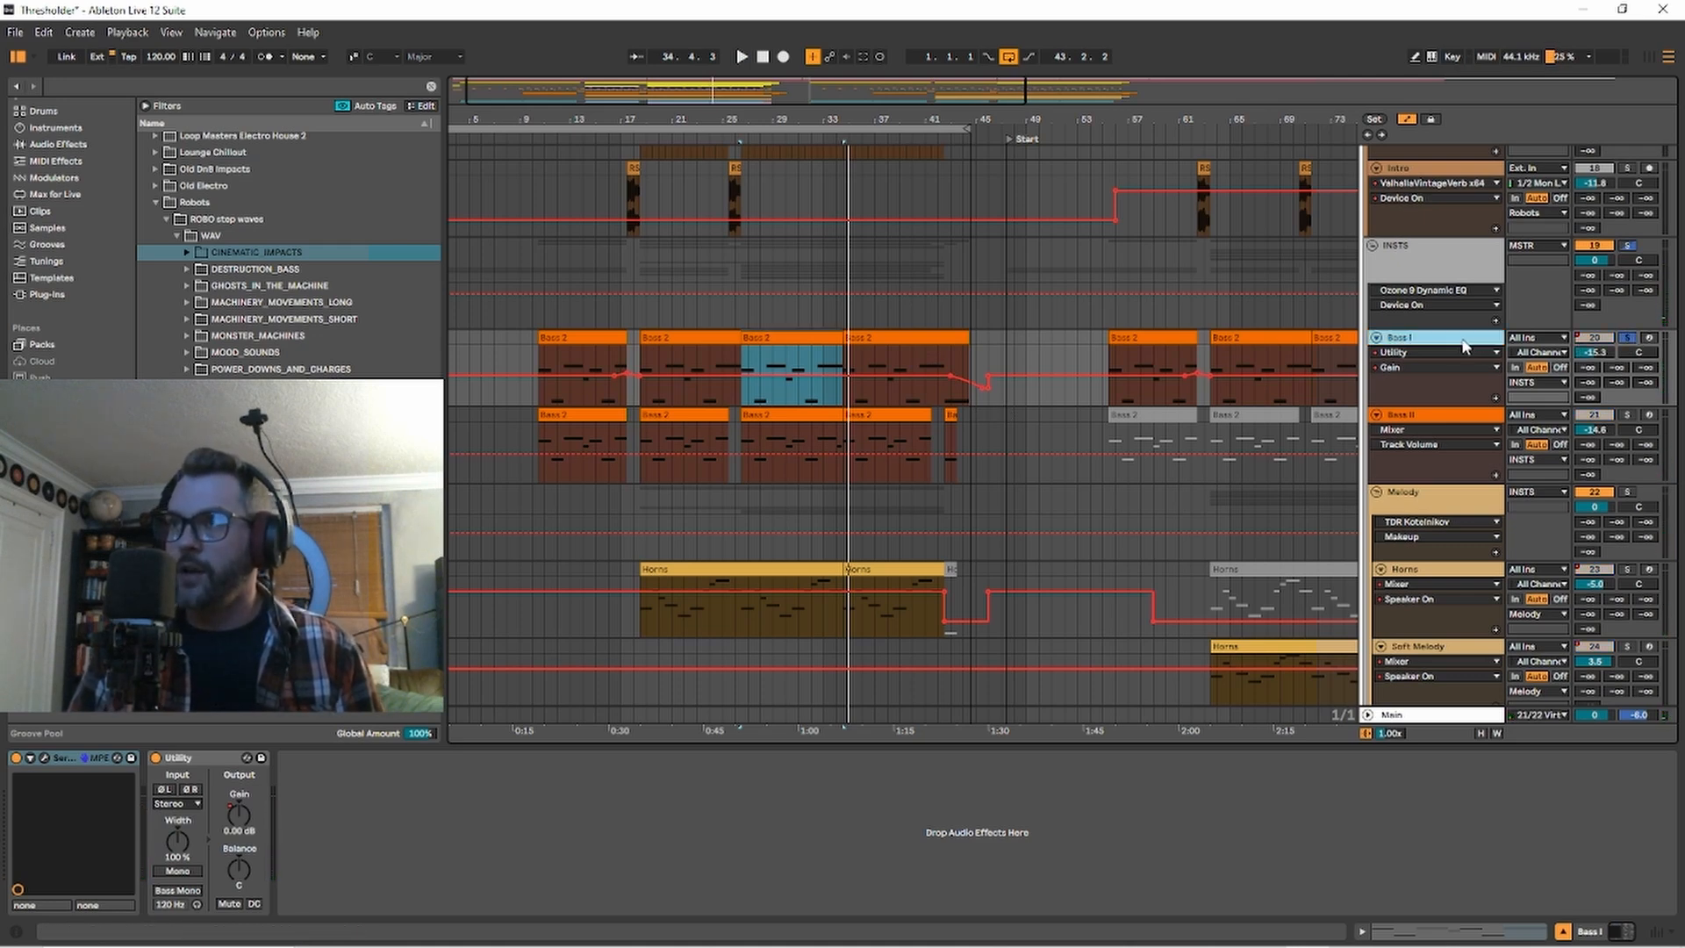
{"action": "left_click", "coordinate": [45, 759]}
{"action": "left_click_drag", "start_coordinate": [1009, 272], "coordinate": [531, 191]}
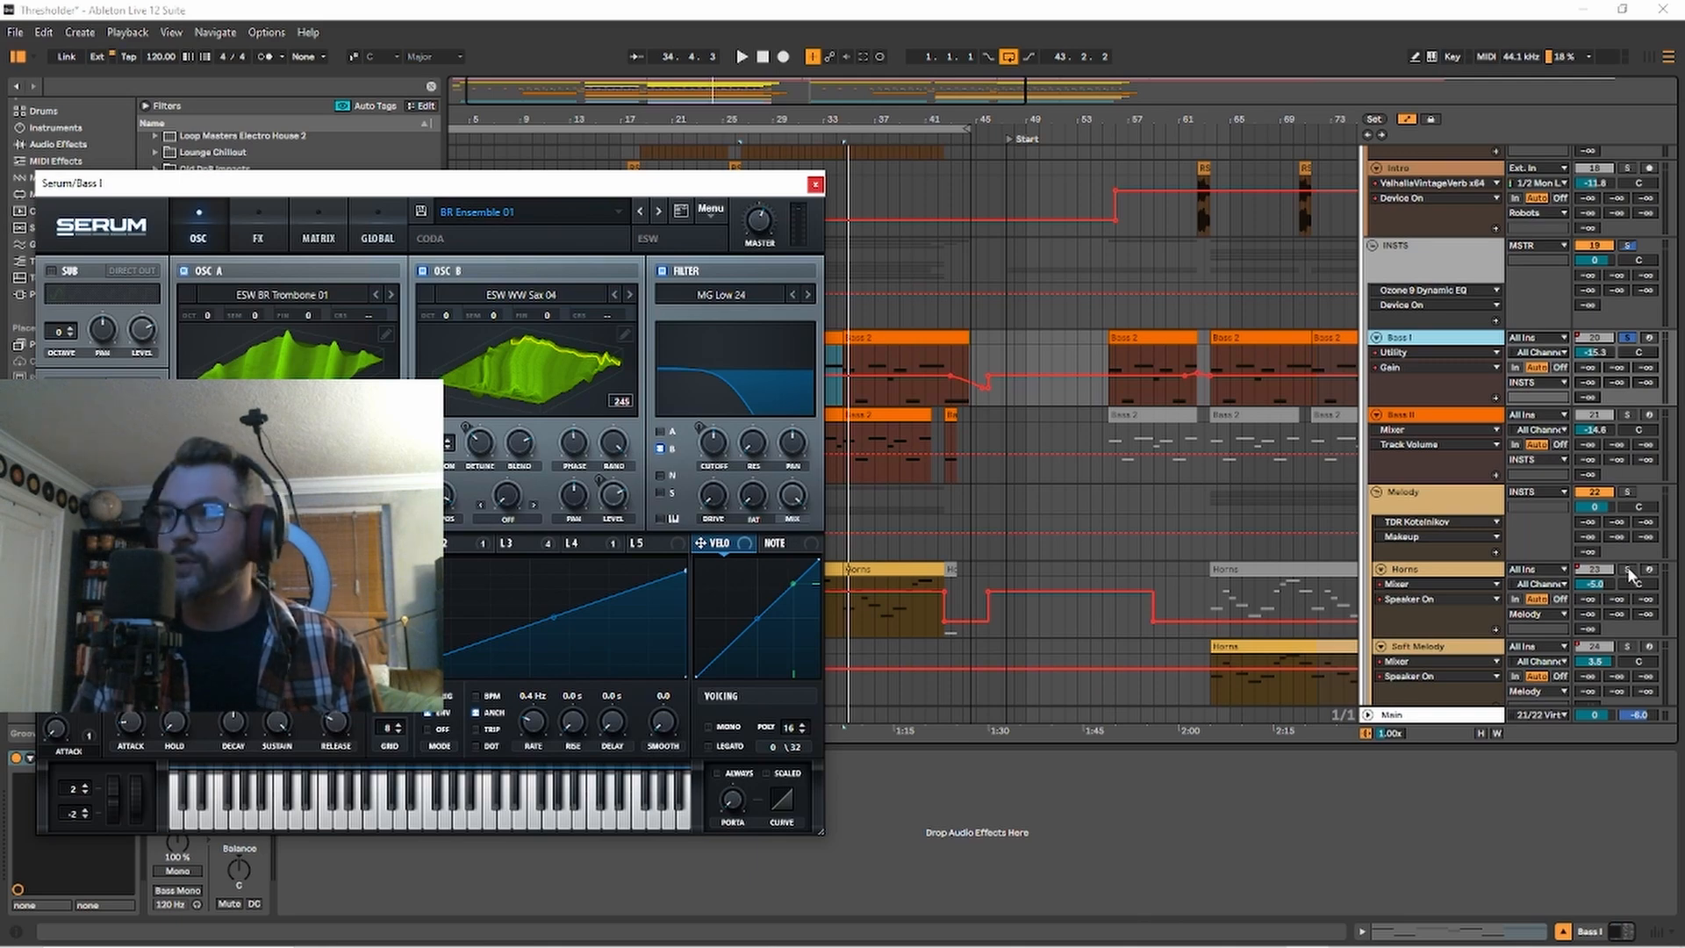
{"action": "left_click", "coordinate": [1628, 572]}
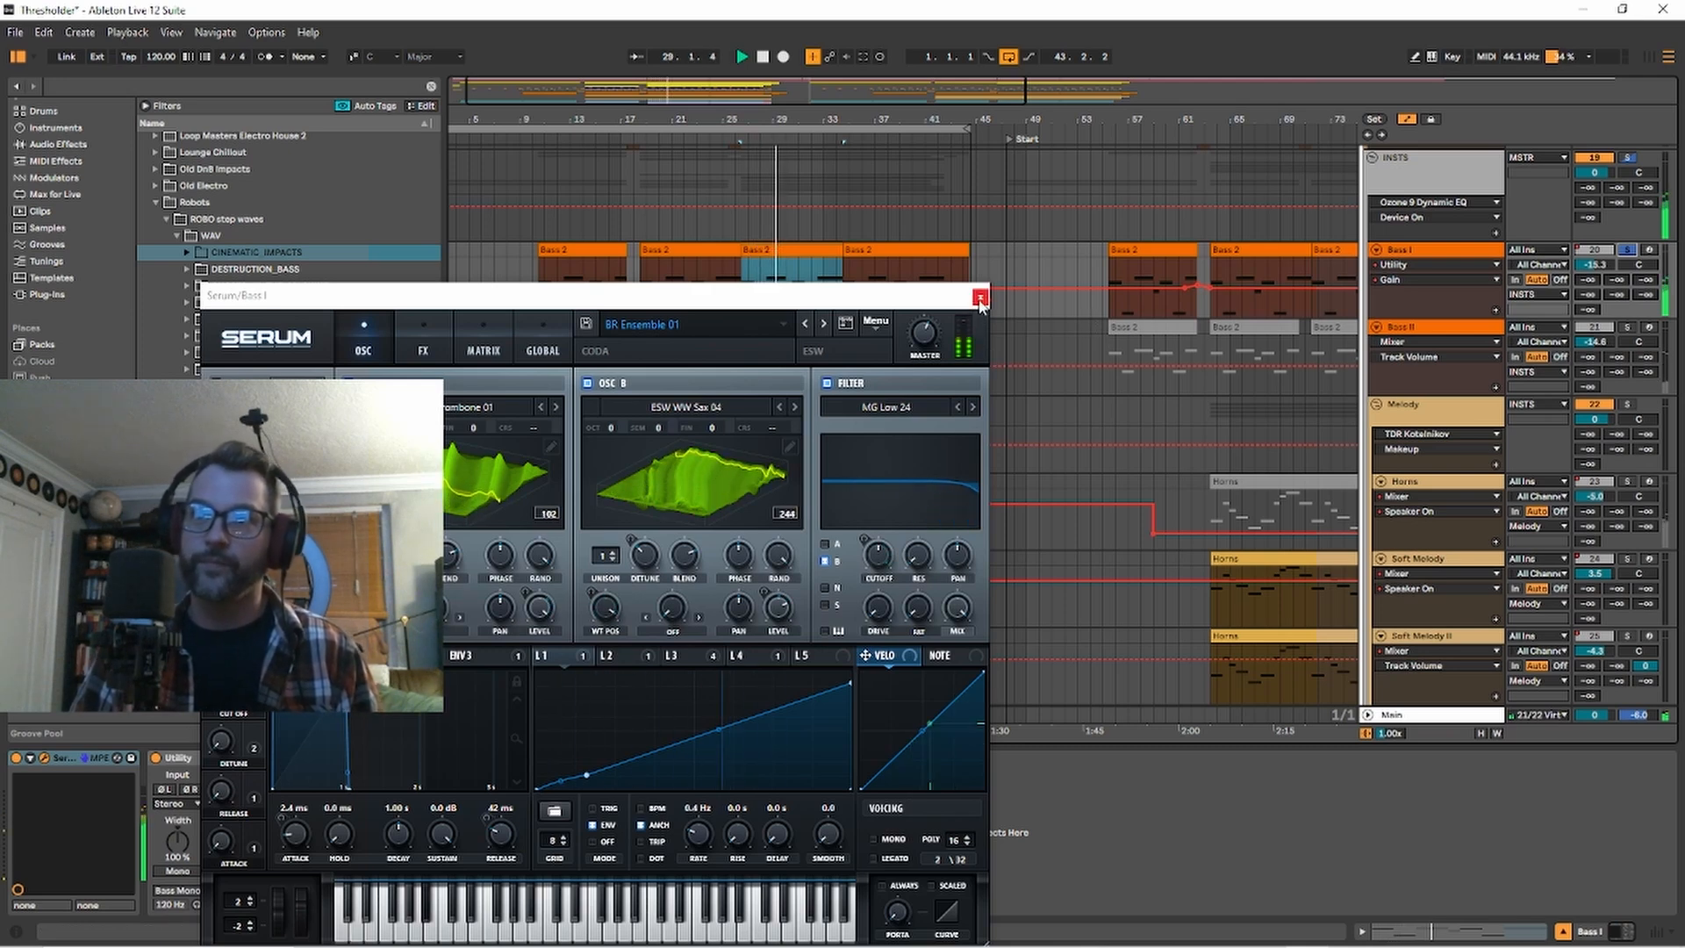
{"action": "left_click", "coordinate": [1399, 252]}
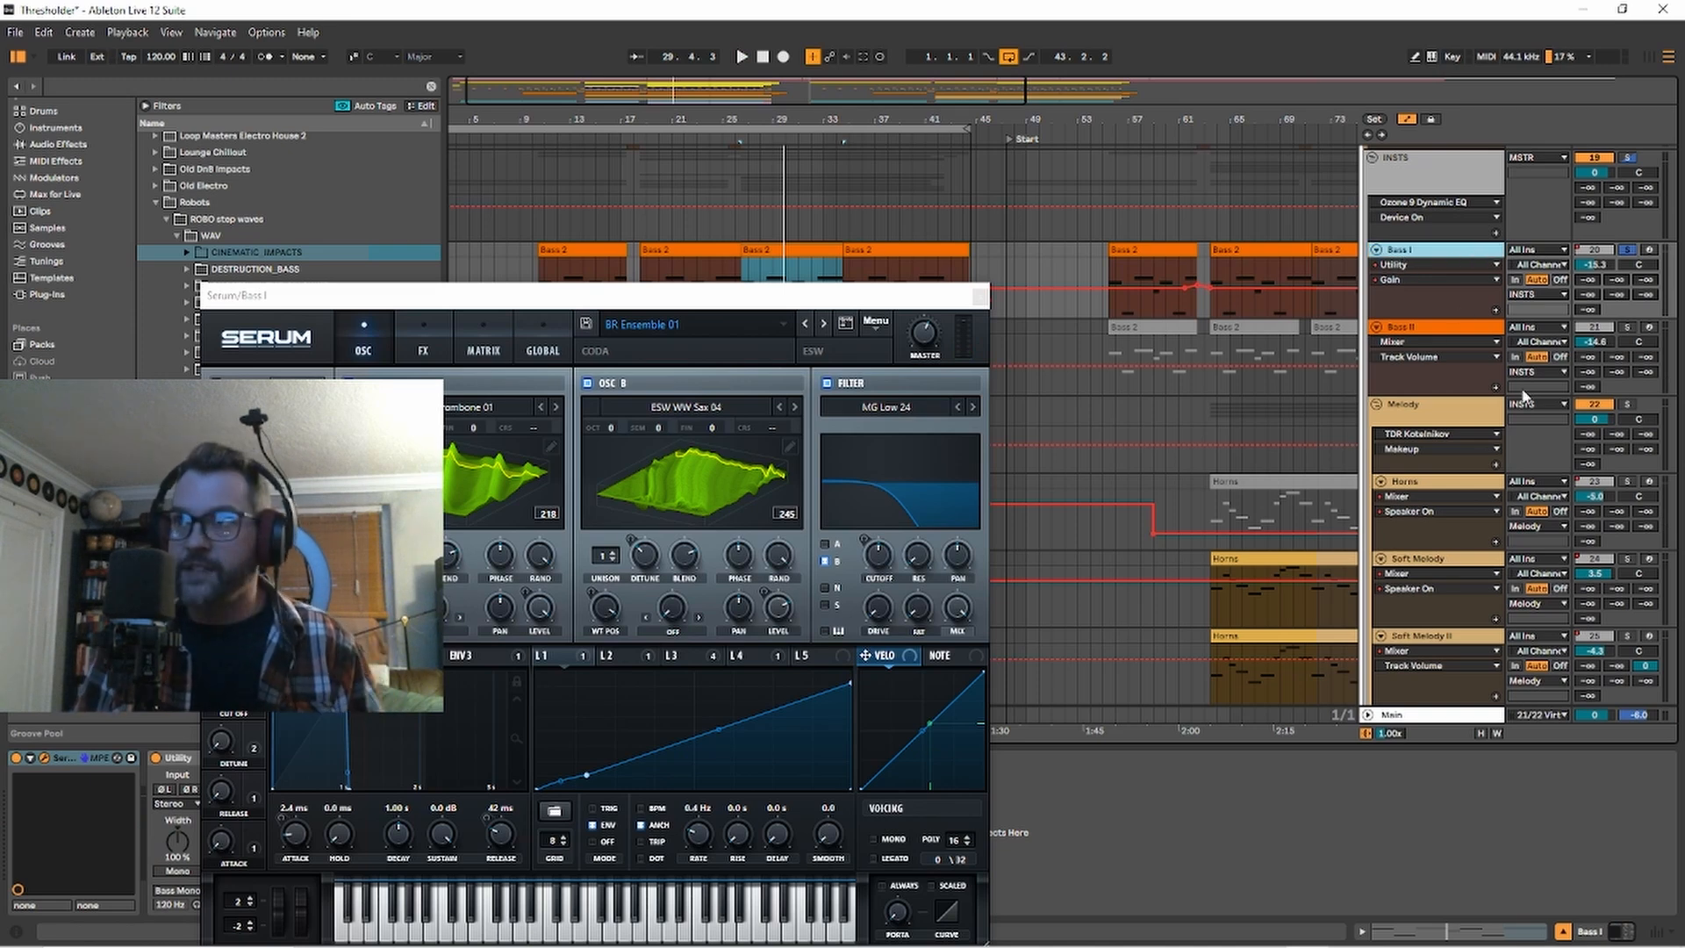
Close the Serum window, inspect the Kontakt 7 instrument on the Horns track, and solo Horns.
{"action": "left_click", "coordinate": [1455, 482]}
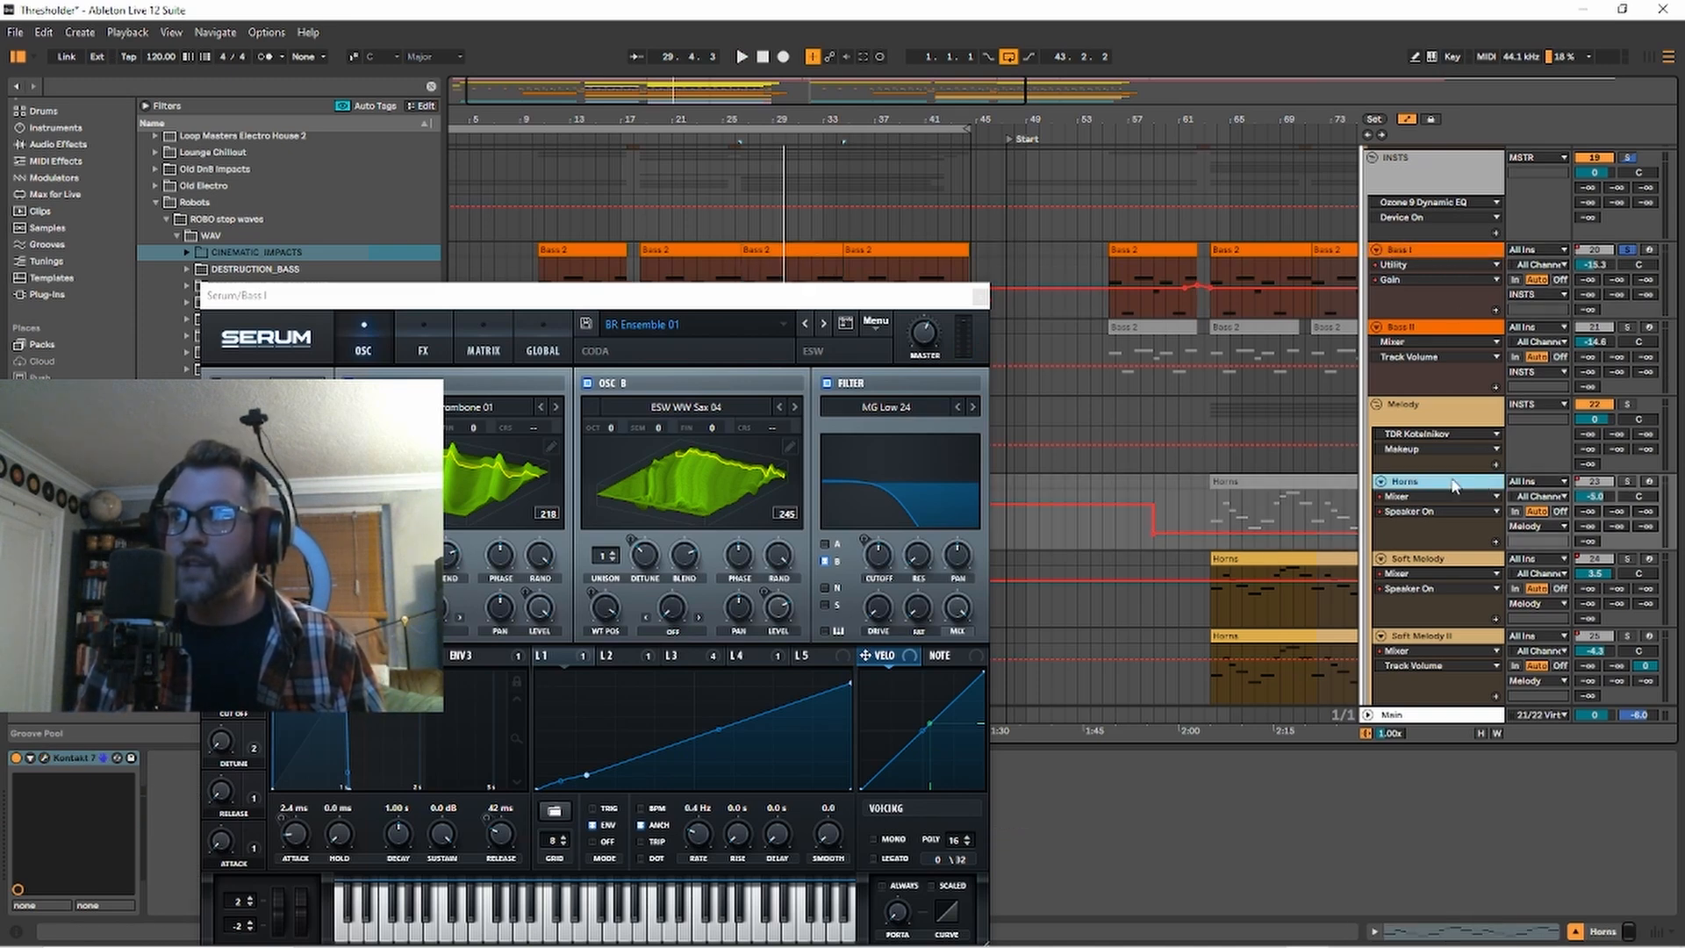
{"action": "left_click", "coordinate": [976, 298]}
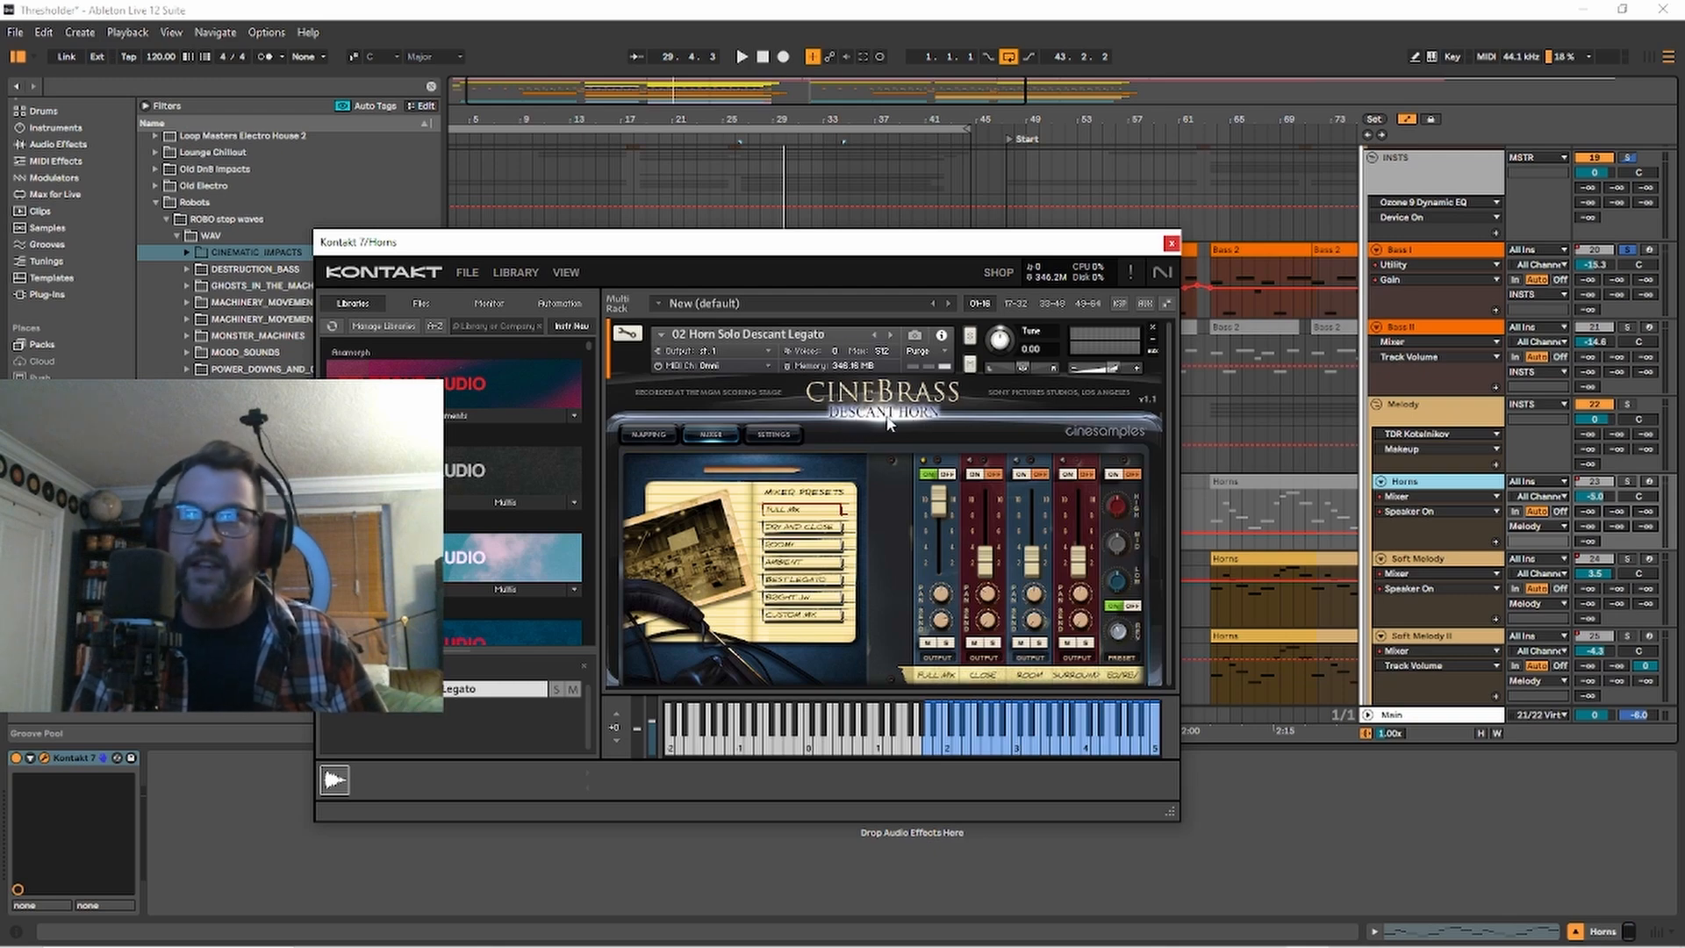
{"action": "left_click", "coordinate": [1636, 483]}
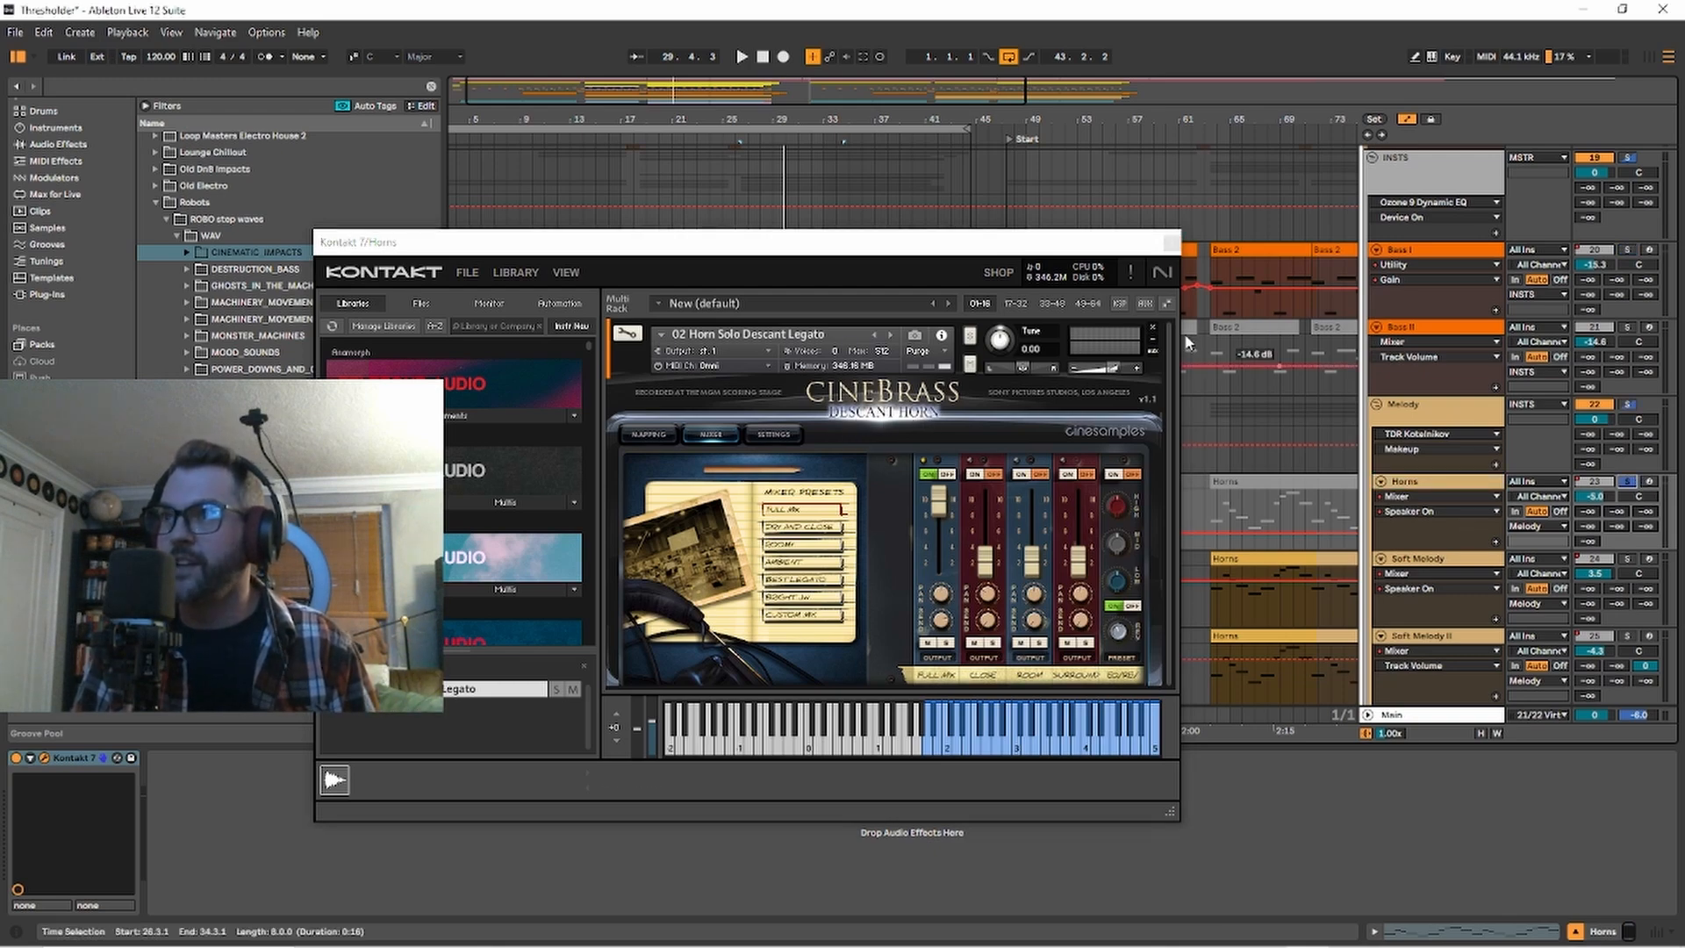
Move the Kontakt 7 window off the Horns clips, play Horns from bar 18, and add Bass I to the solo.
{"action": "left_click_drag", "start_coordinate": [1078, 243], "coordinate": [1069, 518]}
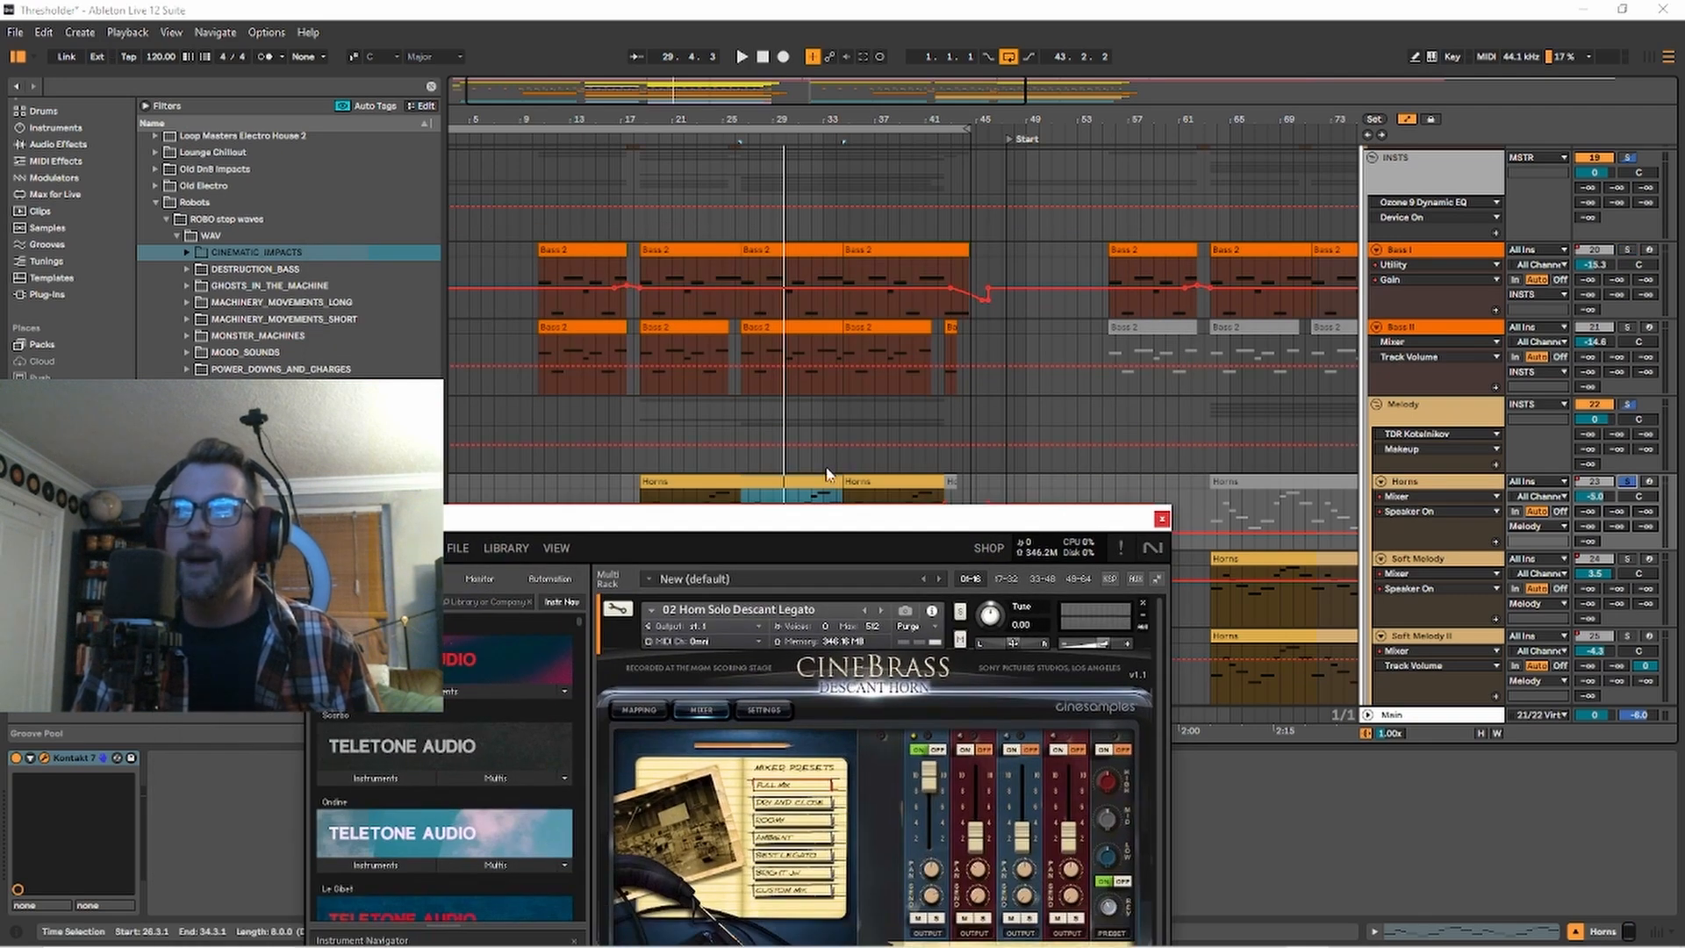
{"action": "left_click", "coordinate": [745, 484]}
{"action": "key", "text": "space"}
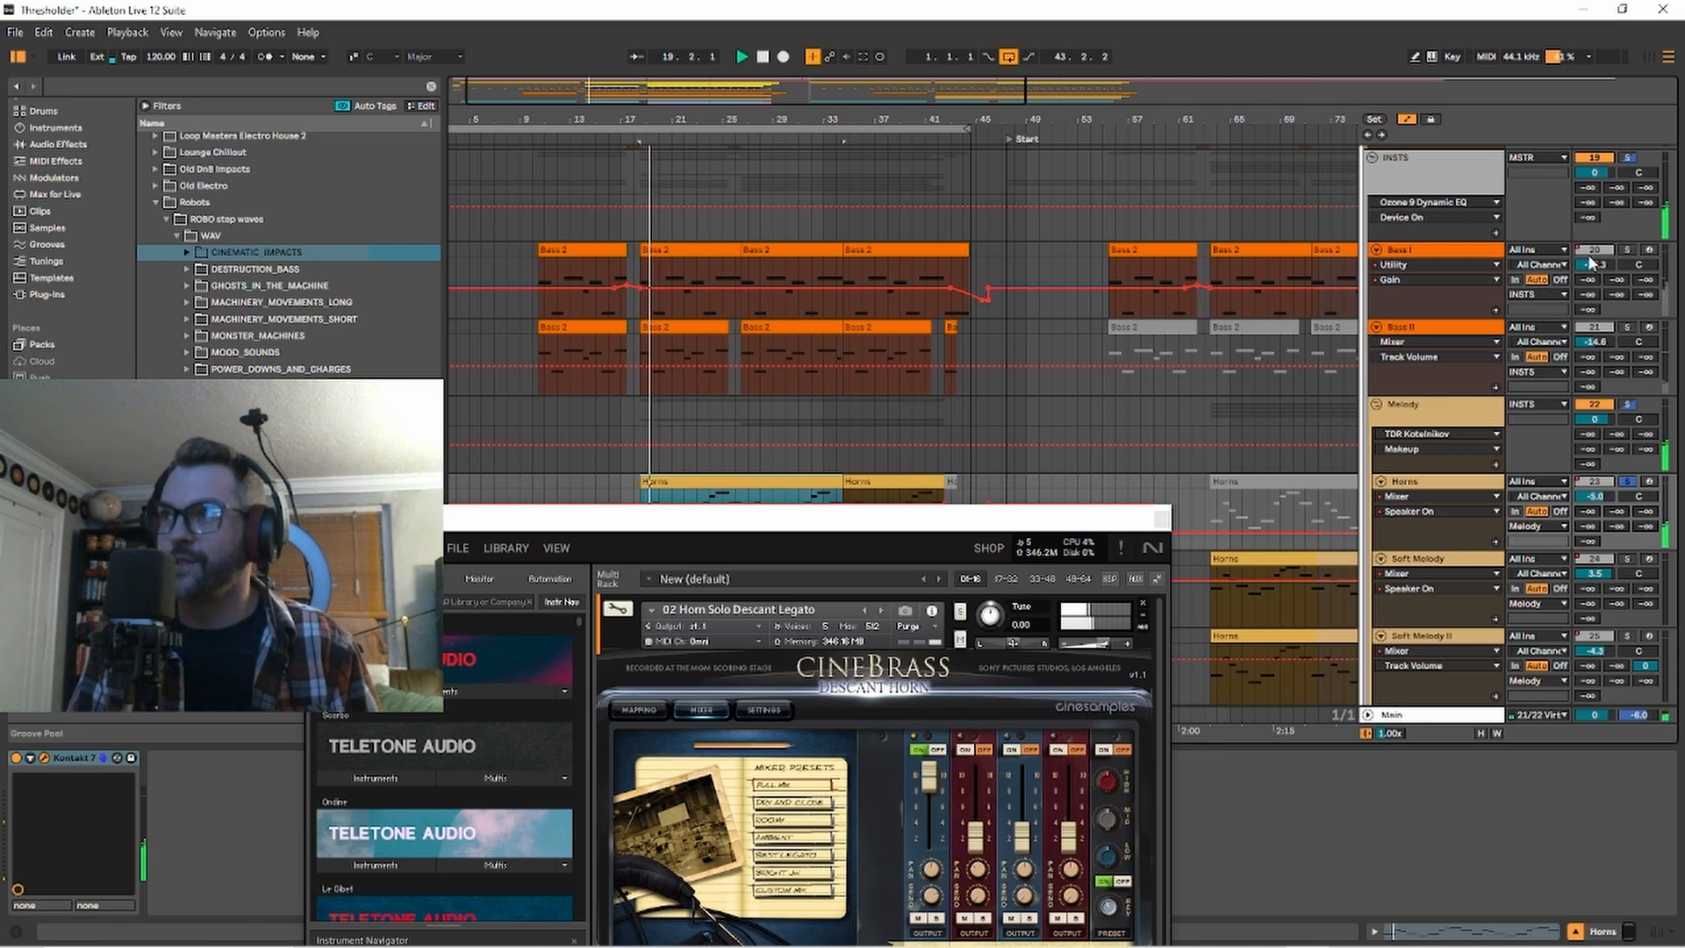
{"action": "left_click", "coordinate": [1630, 251]}
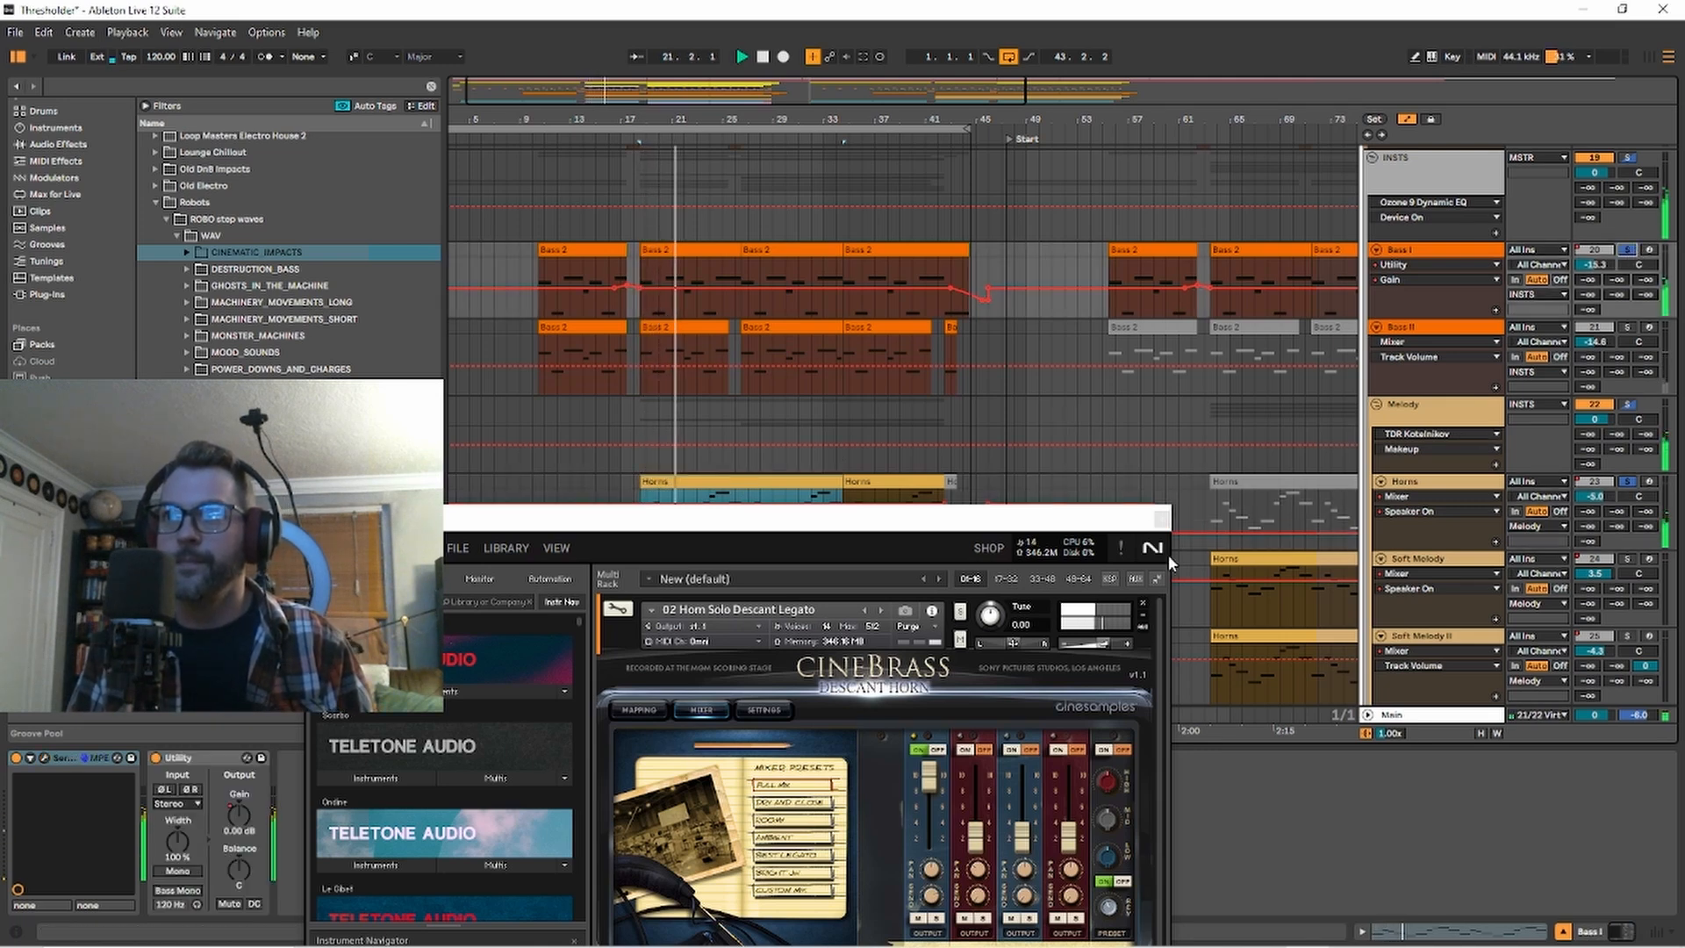
Solo only Bass II and play its clip from bar 18, adding Bass I and Horns to the solo.
{"action": "left_click", "coordinate": [1628, 327]}
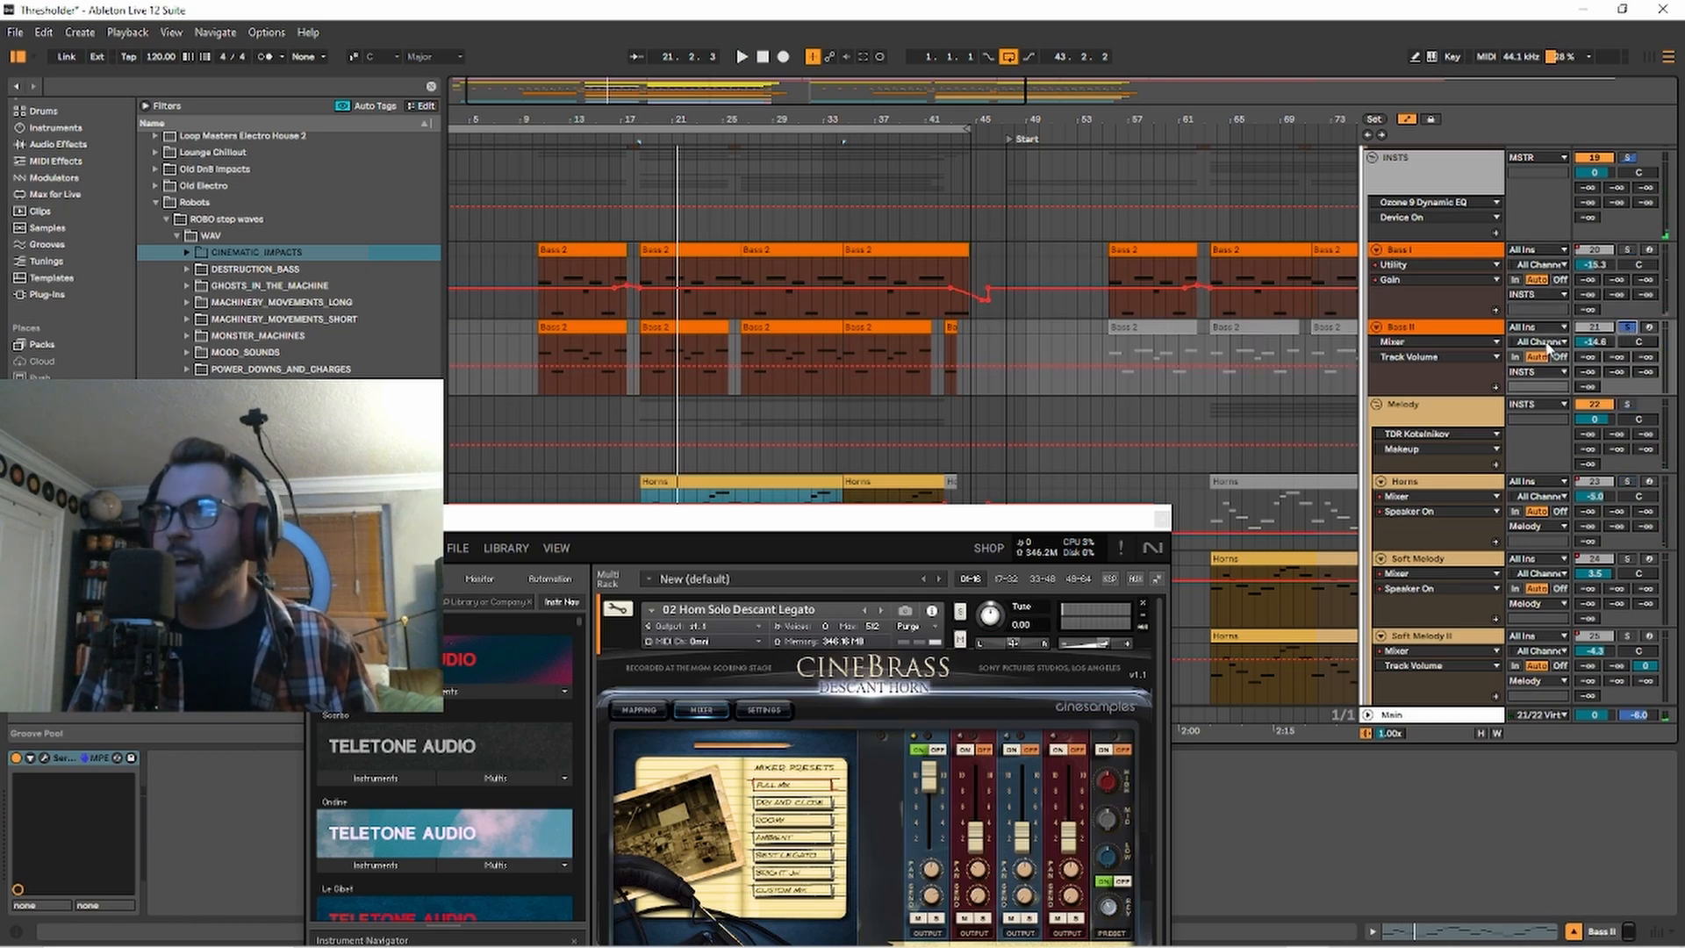
{"action": "left_click", "coordinate": [684, 359]}
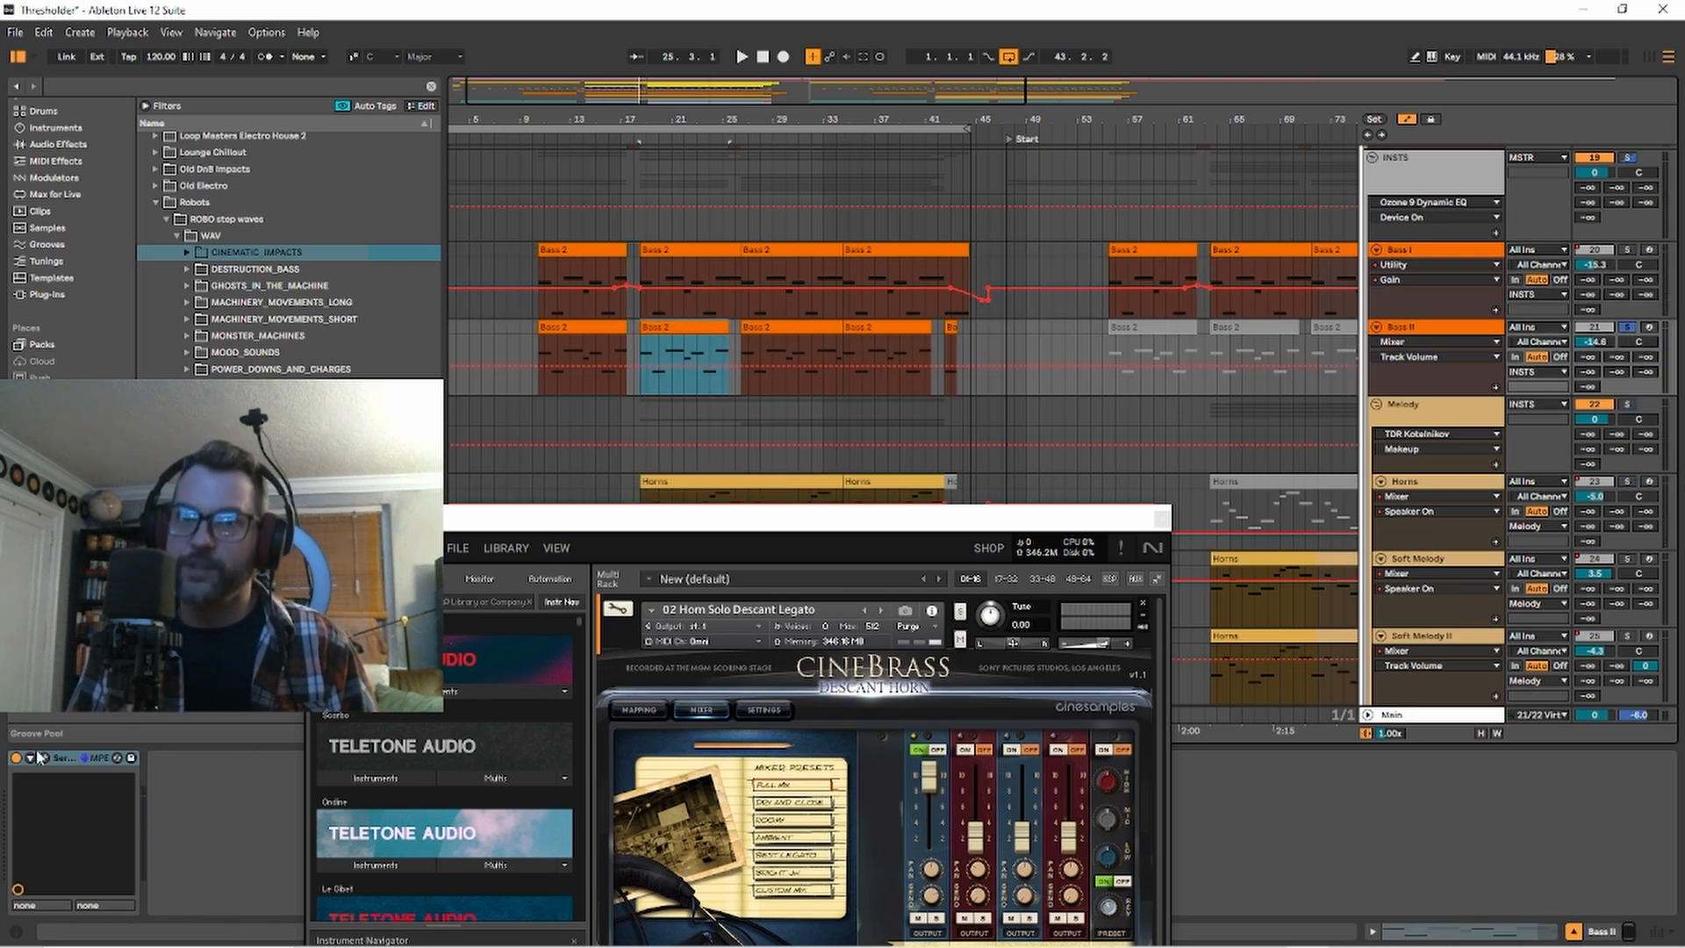
{"action": "key", "text": "space"}
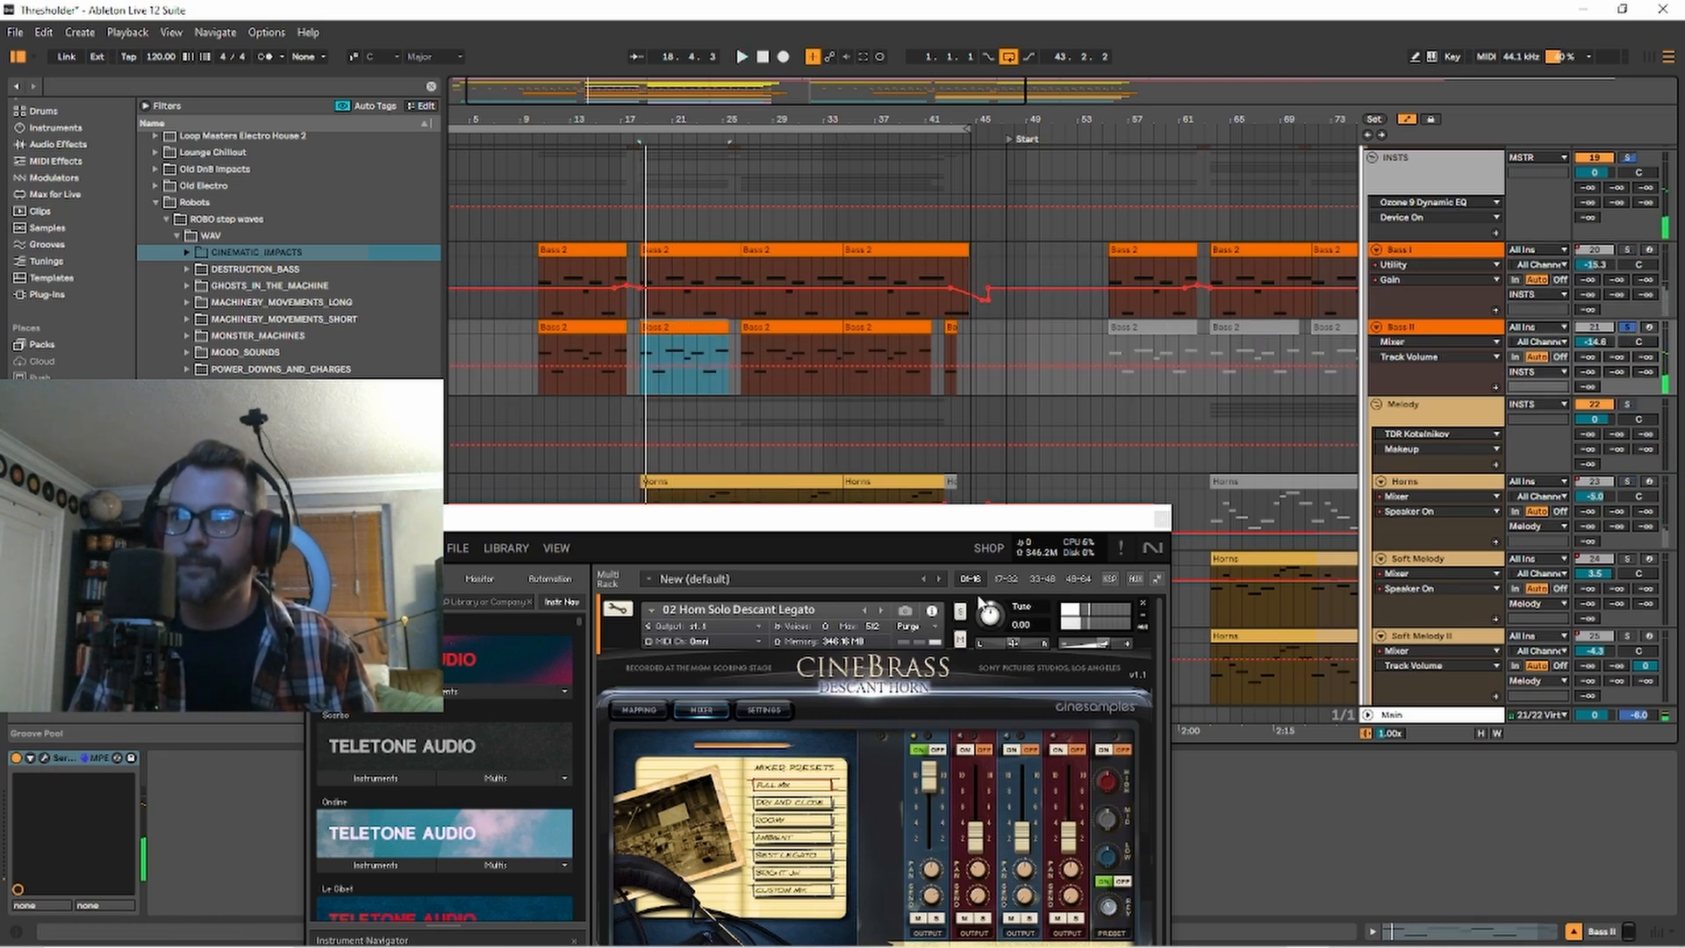
{"action": "left_click", "coordinate": [1628, 249], "text": "ctrl"}
{"action": "left_click", "coordinate": [1626, 482], "text": "ctrl"}
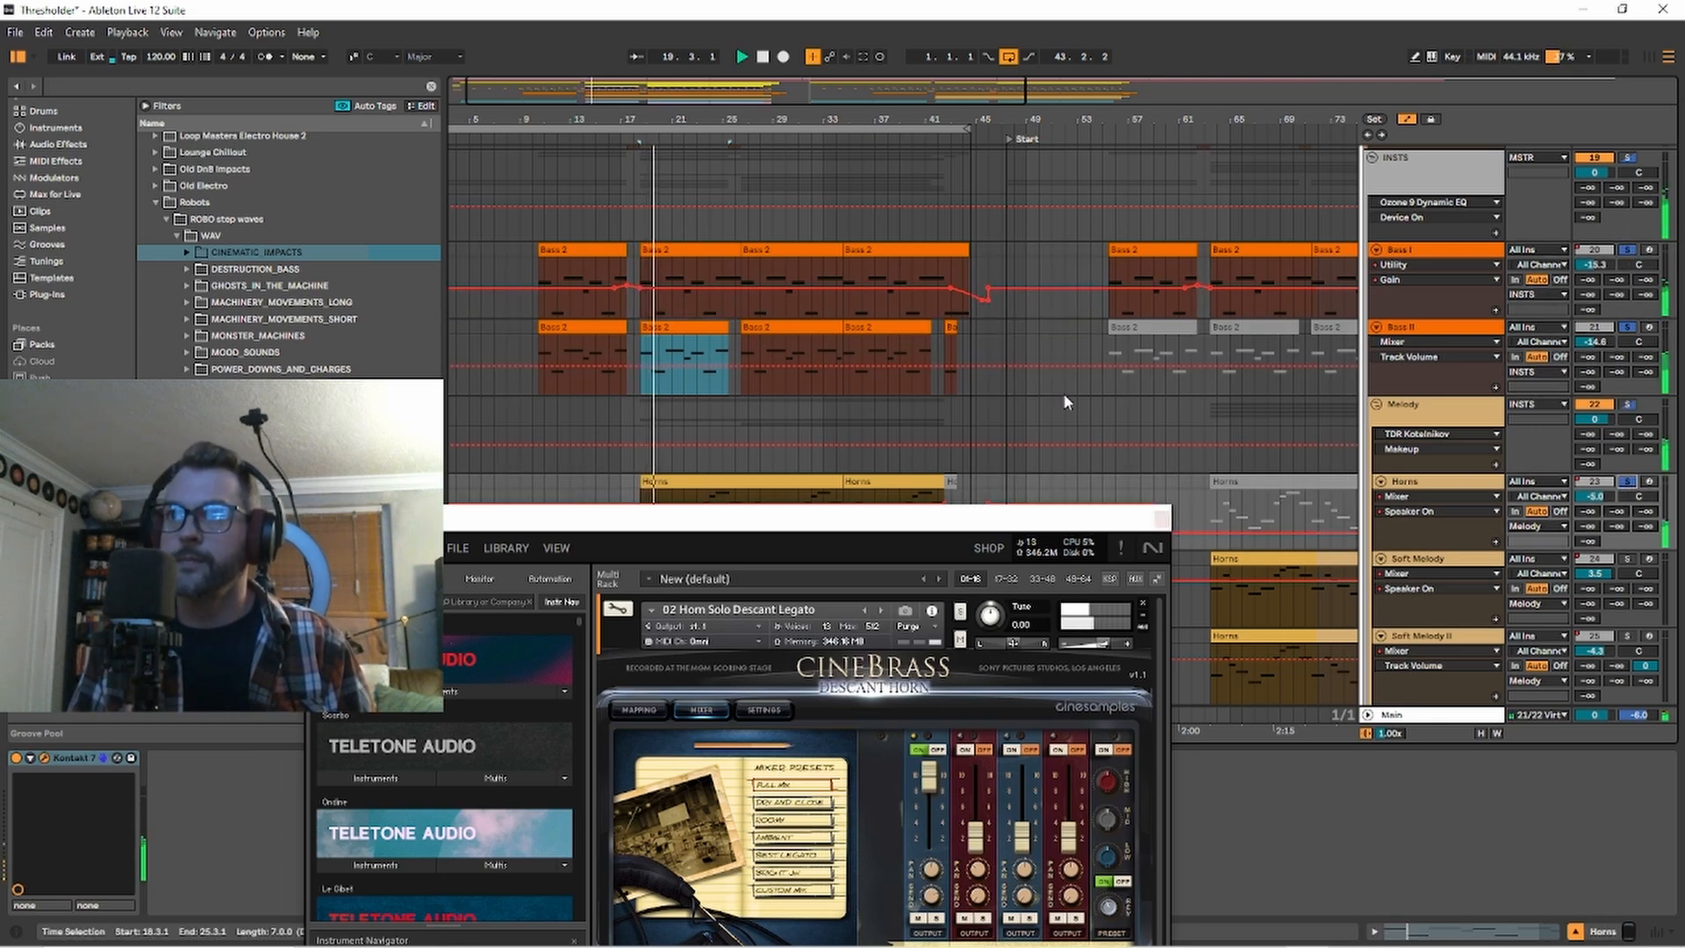
Close the Horns Kontakt 7 window and solo the two Soaring Violins tracks.
{"action": "scroll", "coordinate": [1063, 393], "scroll_direction": "down", "scroll_amount": 5}
{"action": "scroll", "coordinate": [1094, 402], "scroll_direction": "down", "scroll_amount": 5}
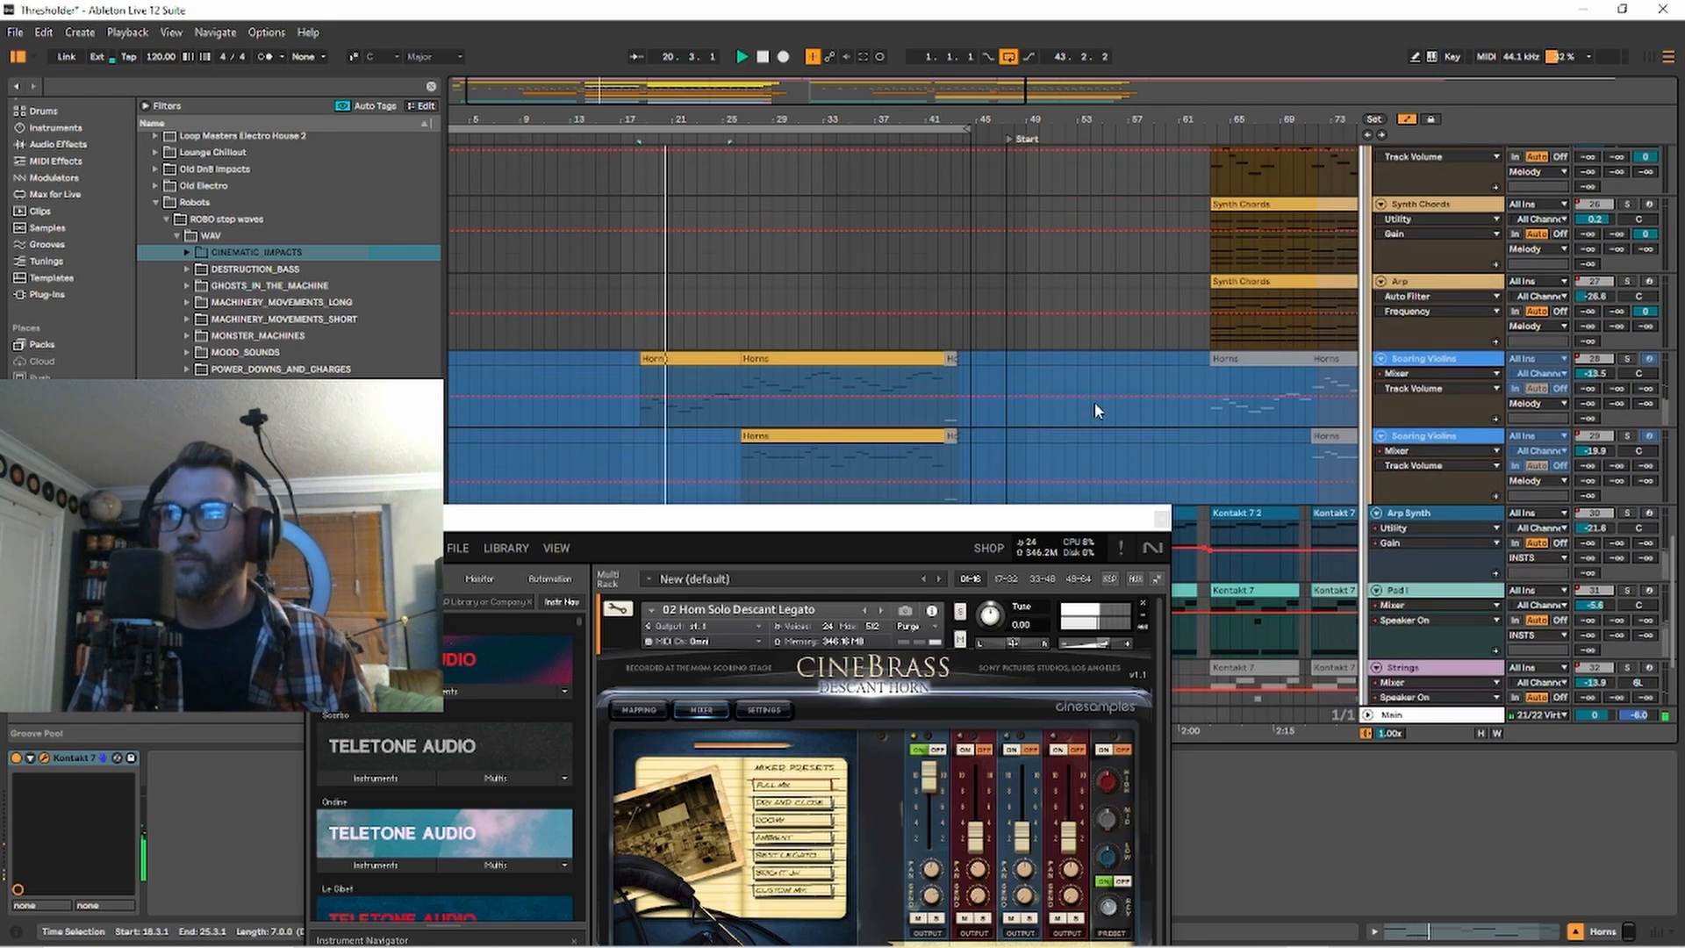
{"action": "left_click", "coordinate": [1162, 518]}
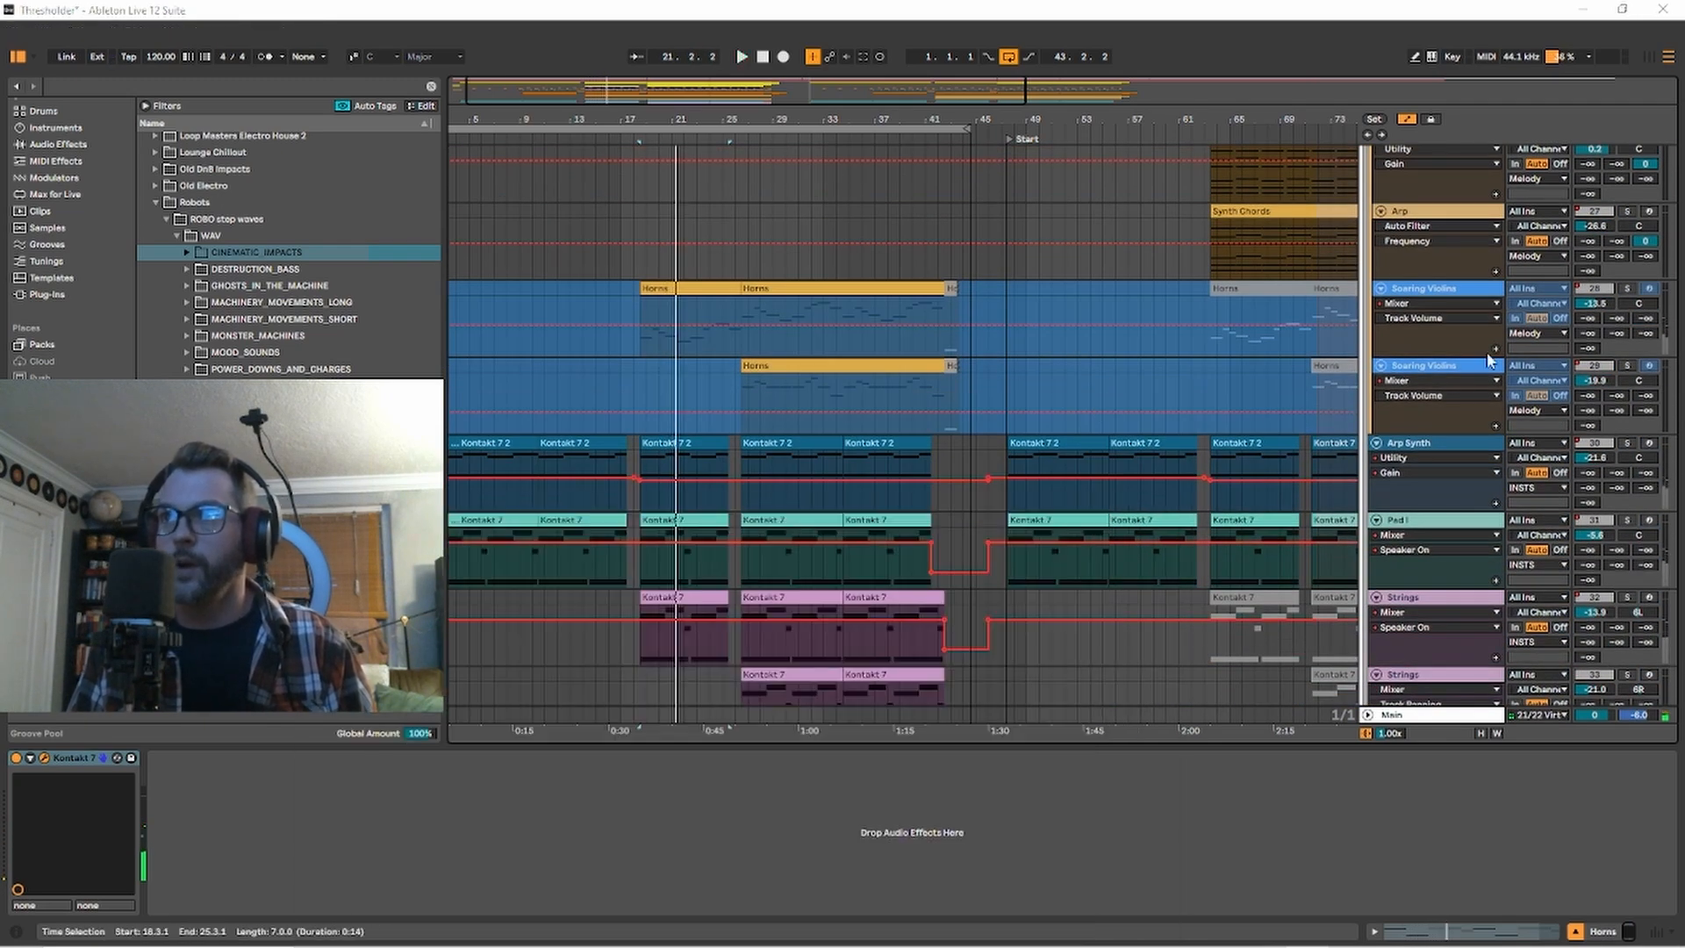
{"action": "left_click", "coordinate": [1626, 288], "text": "ctrl"}
{"action": "left_click", "coordinate": [1626, 365], "text": "ctrl"}
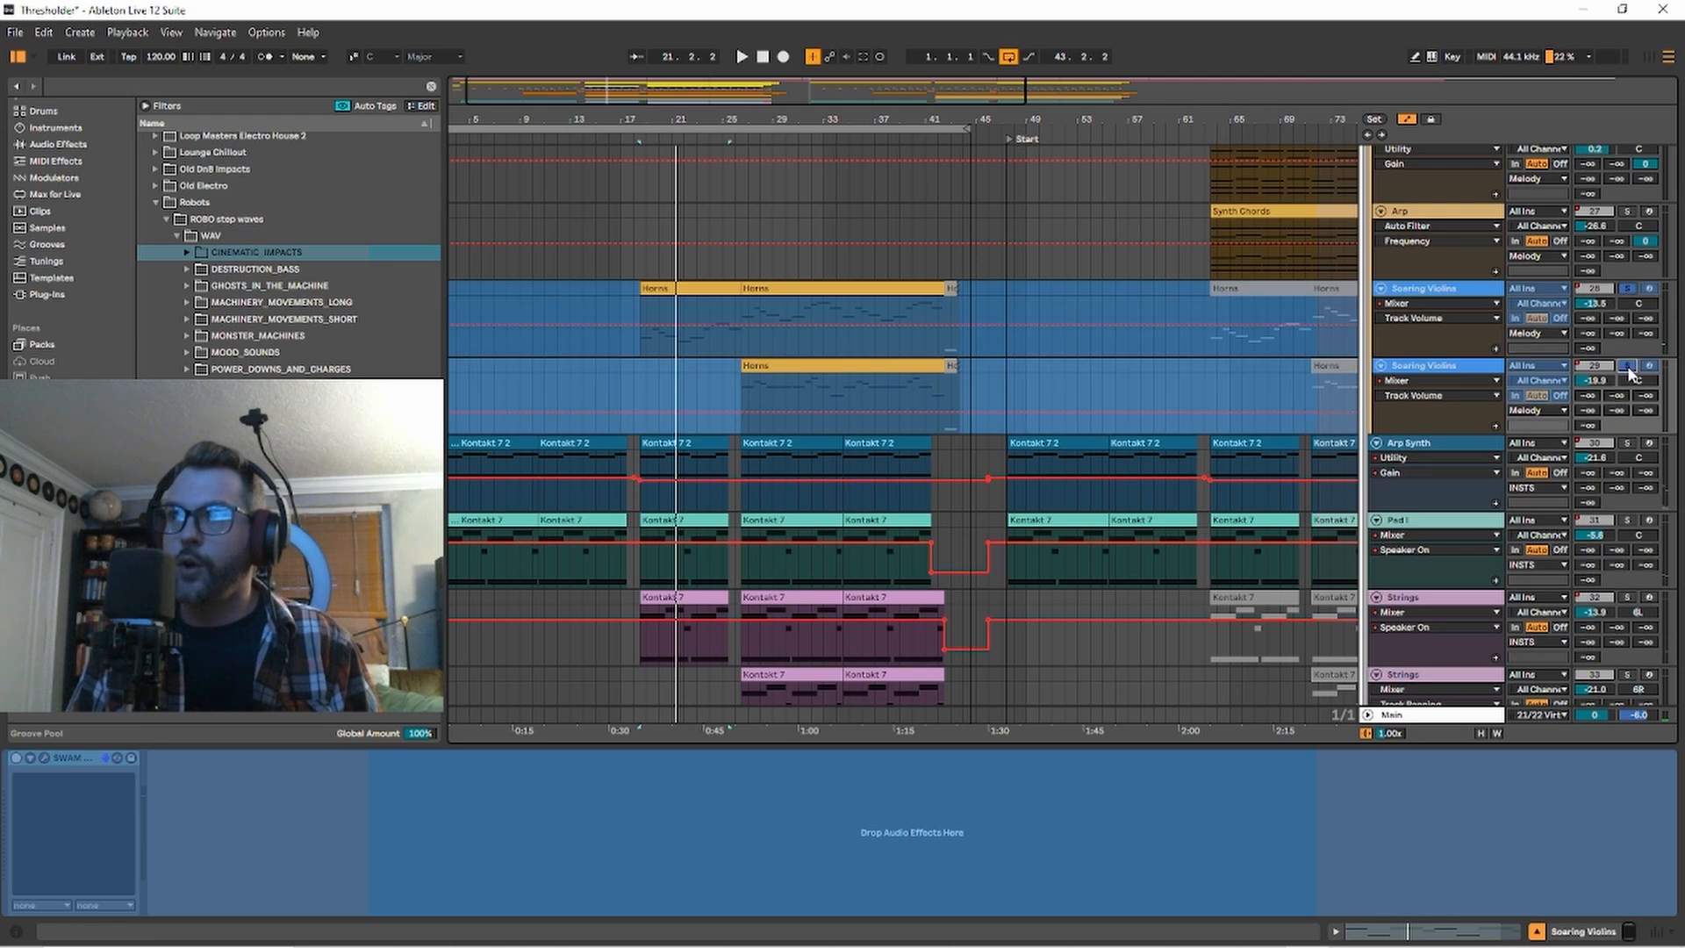
Unfreeze the first Soaring Violins track, show its SWAM Violin Section instrument, and arm the track for playing.
{"action": "right_click", "coordinate": [1450, 299]}
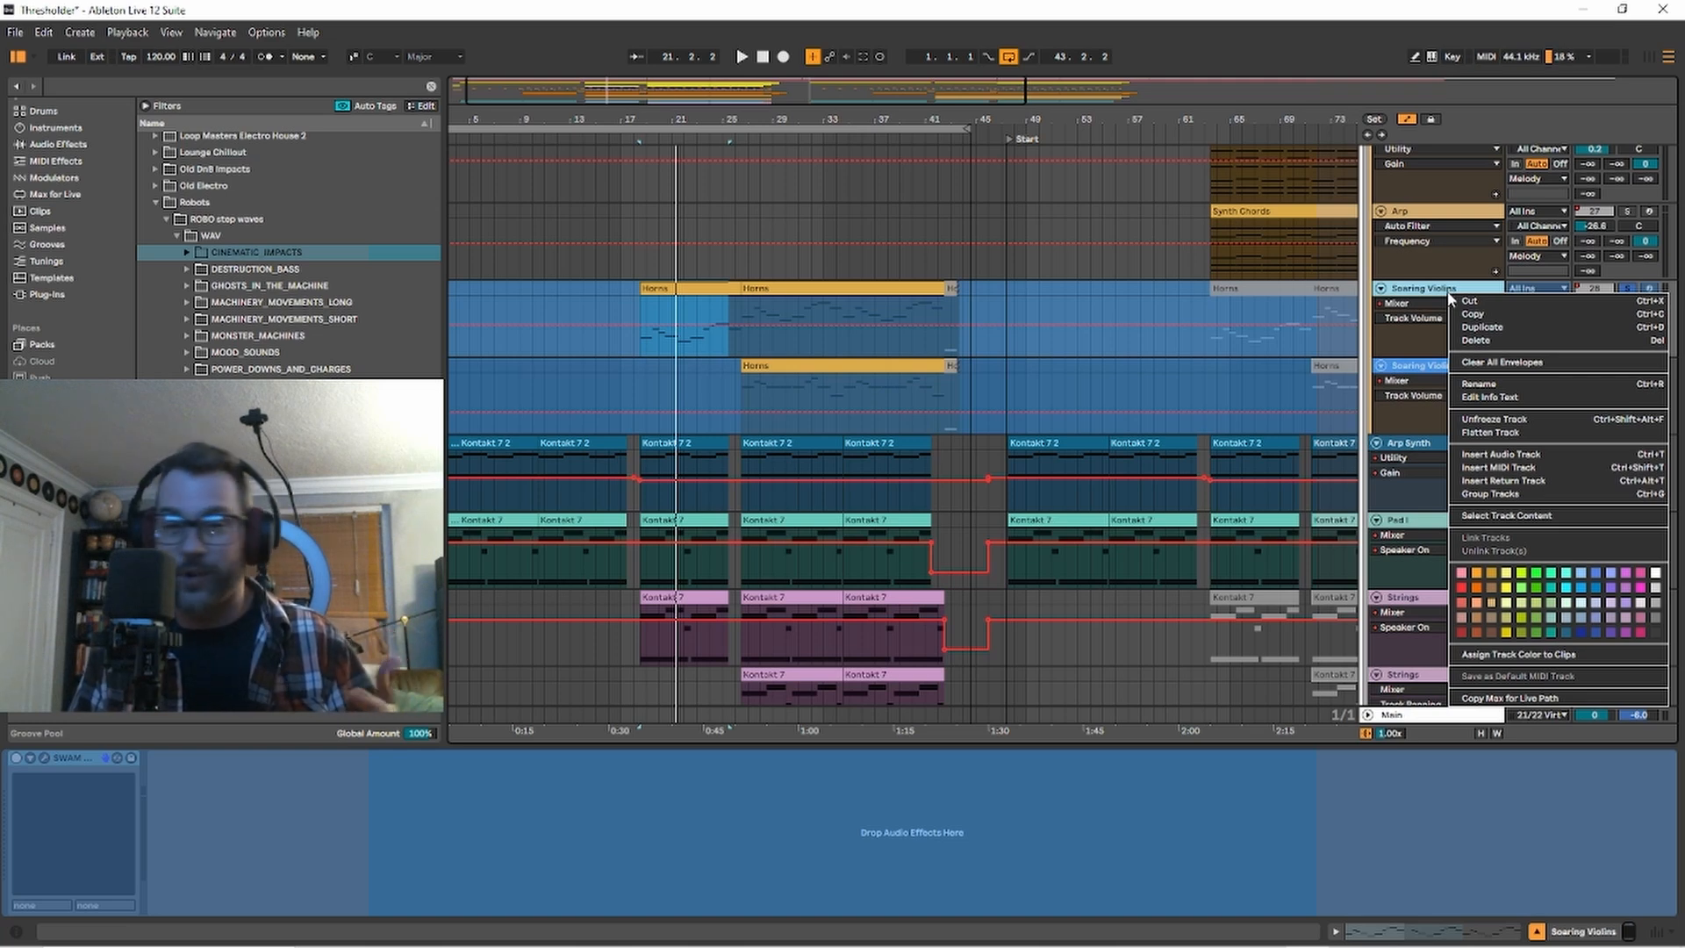
{"action": "left_click", "coordinate": [1512, 422]}
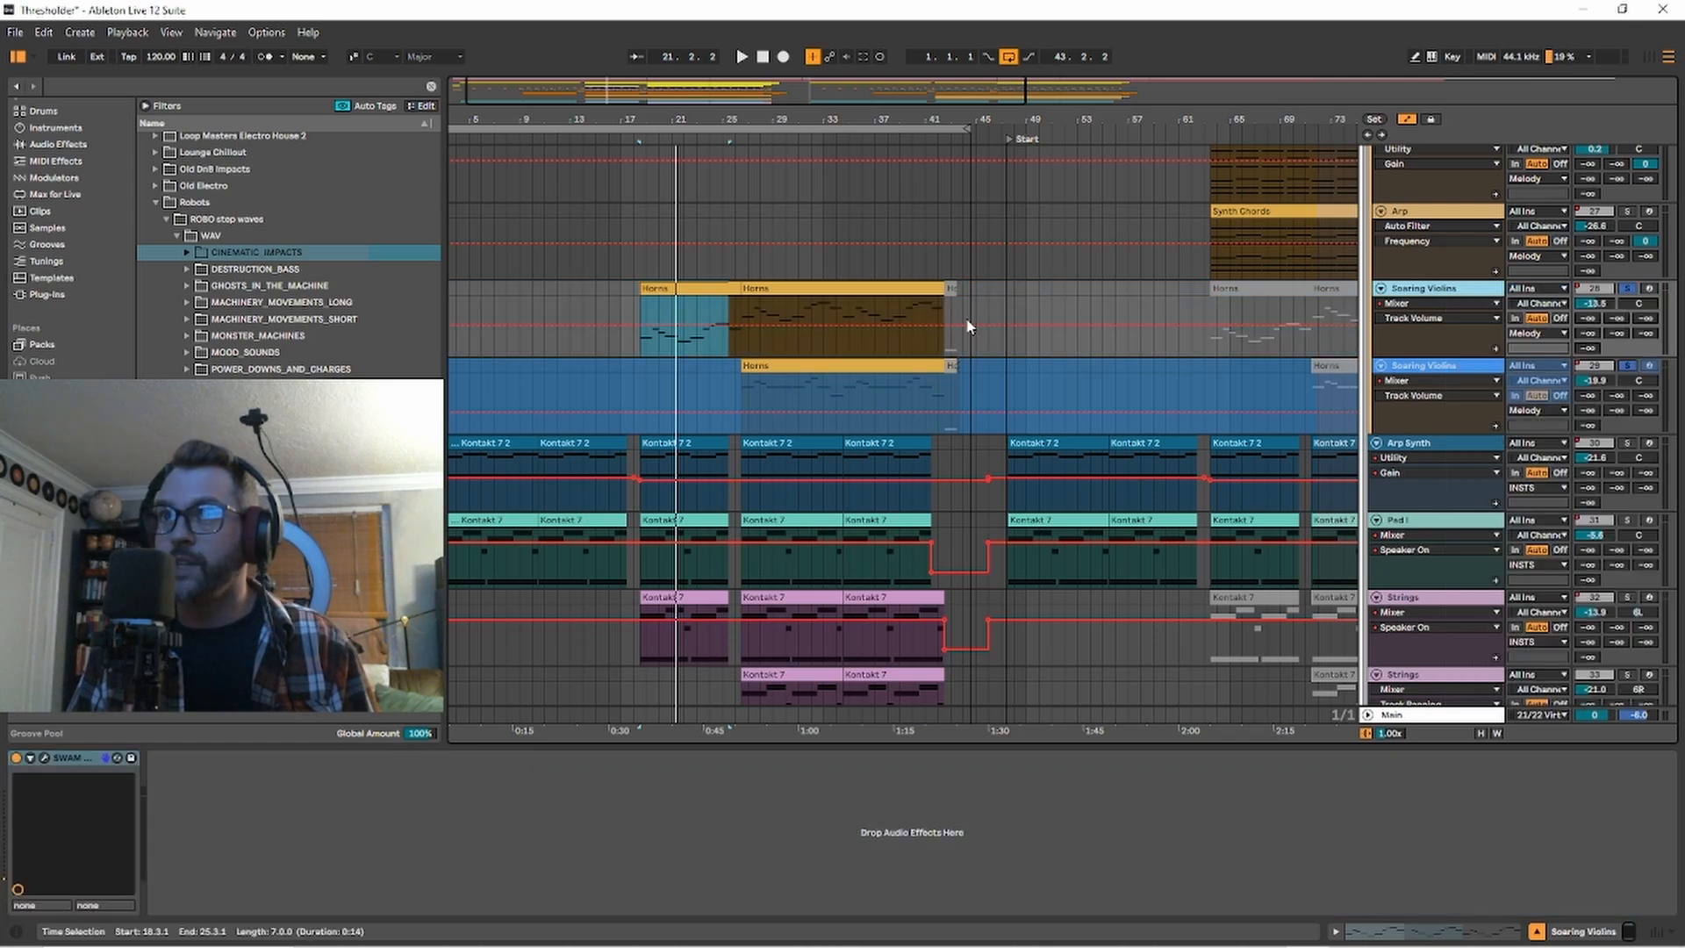
{"action": "left_click", "coordinate": [45, 759]}
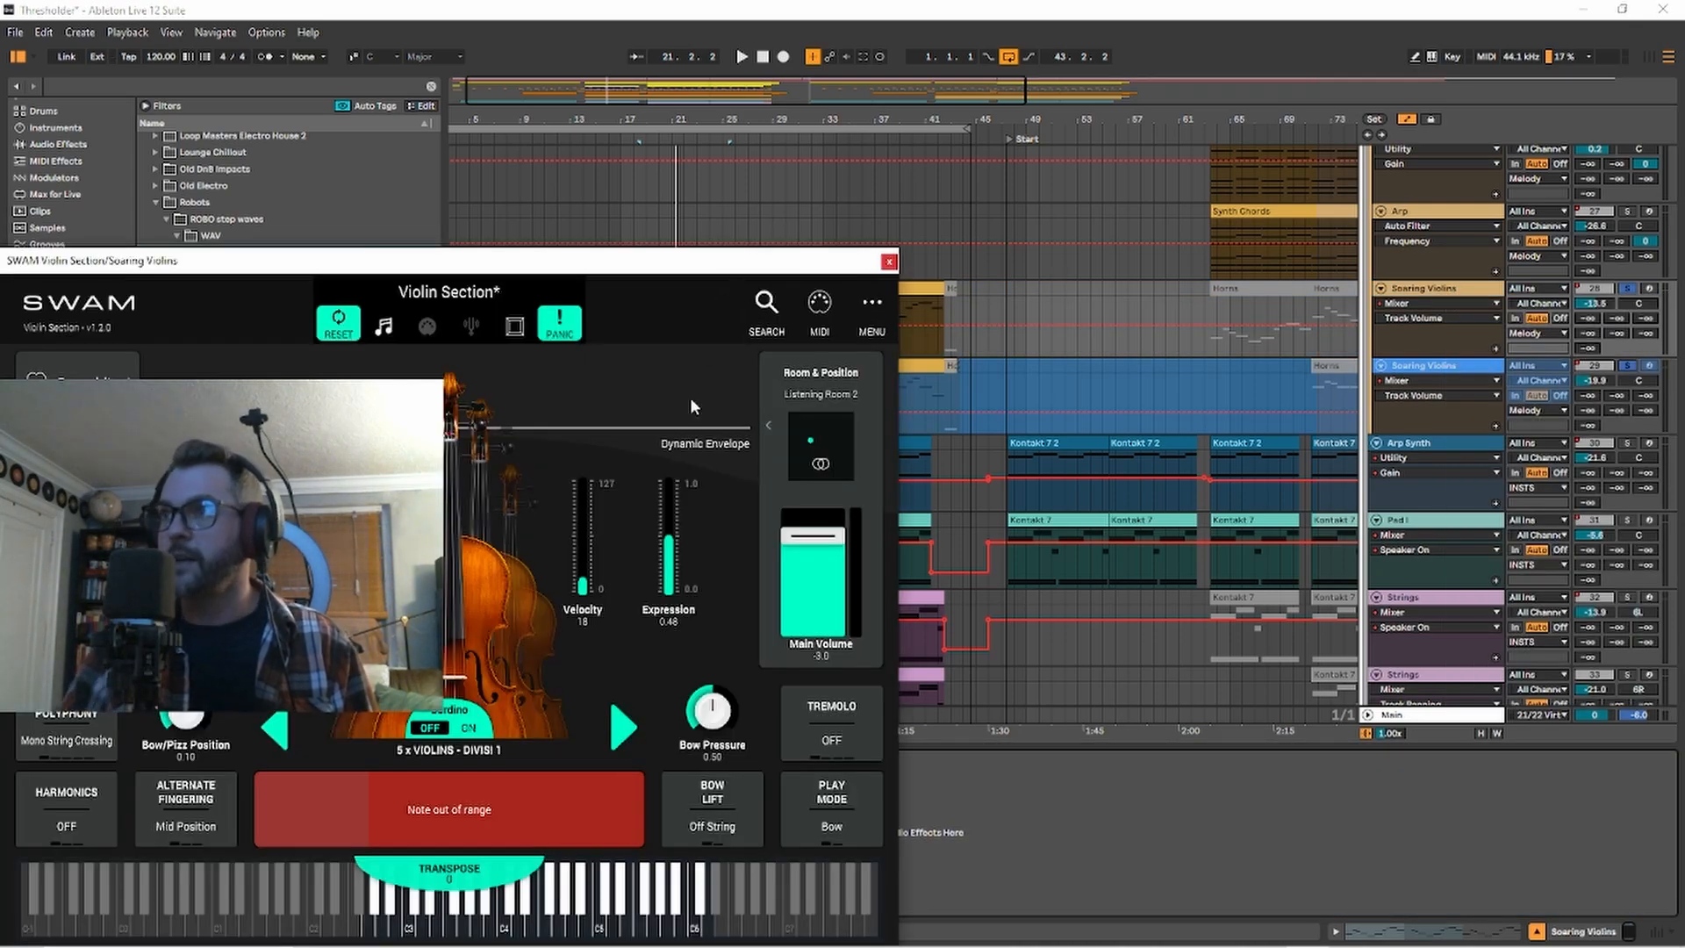
{"action": "left_click", "coordinate": [1651, 371]}
{"action": "left_click", "coordinate": [1652, 292]}
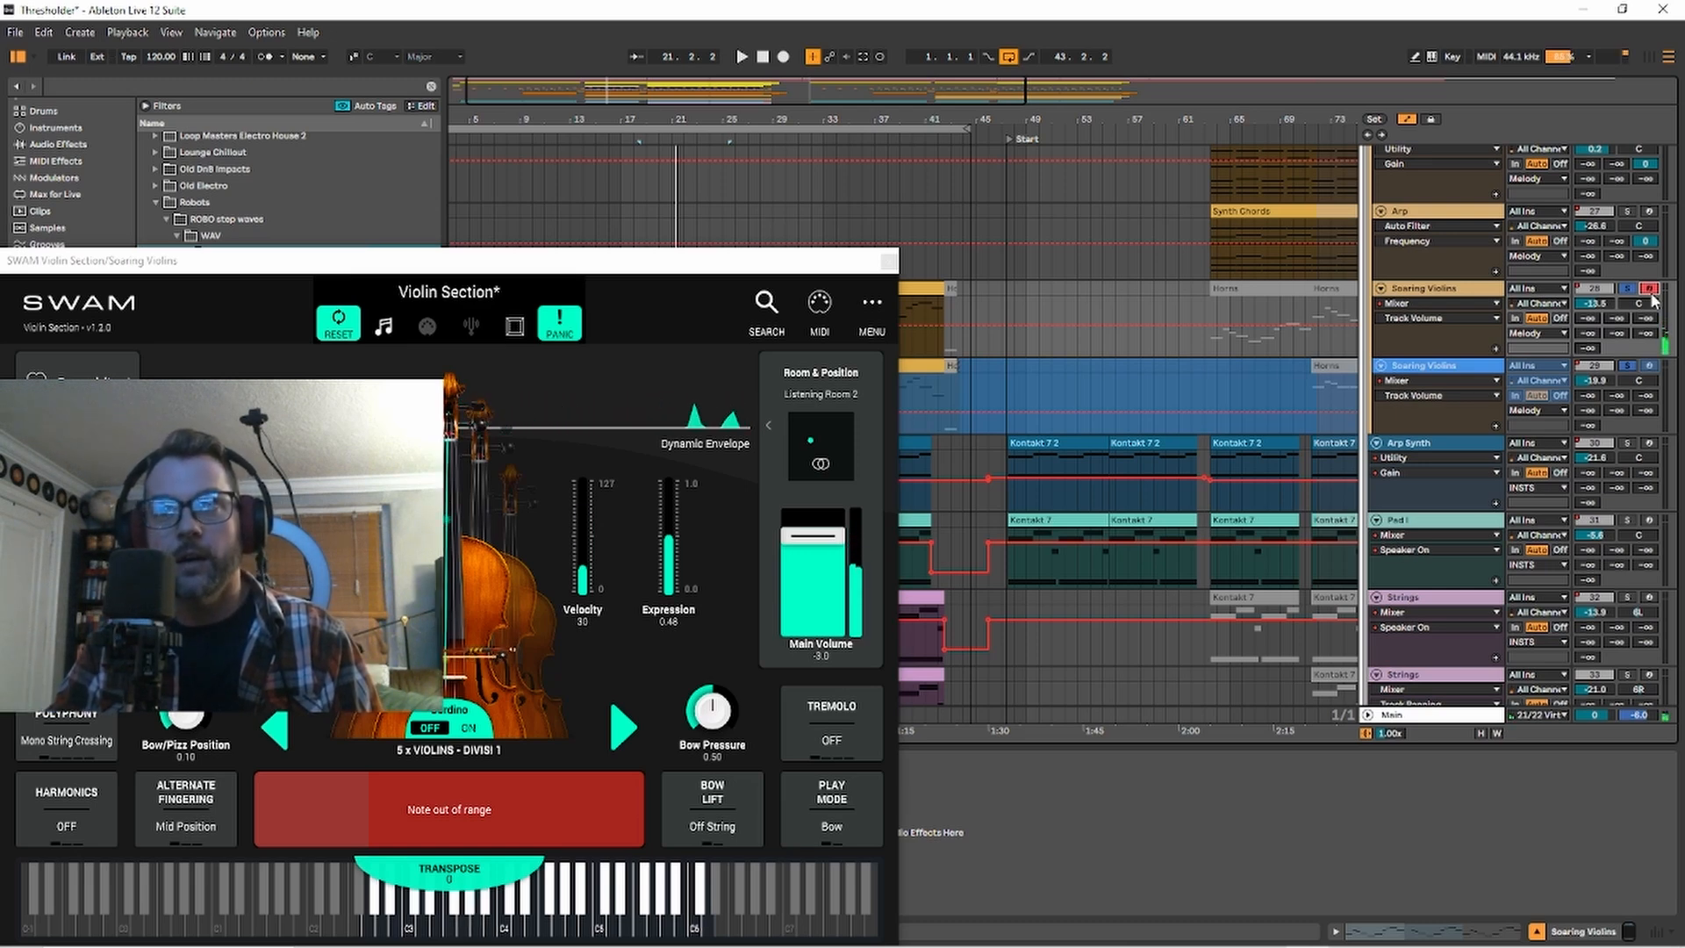
Close the SWAM Violin Section window and freeze the first Soaring Violins track again.
{"action": "left_click", "coordinate": [887, 262]}
{"action": "right_click", "coordinate": [1448, 292]}
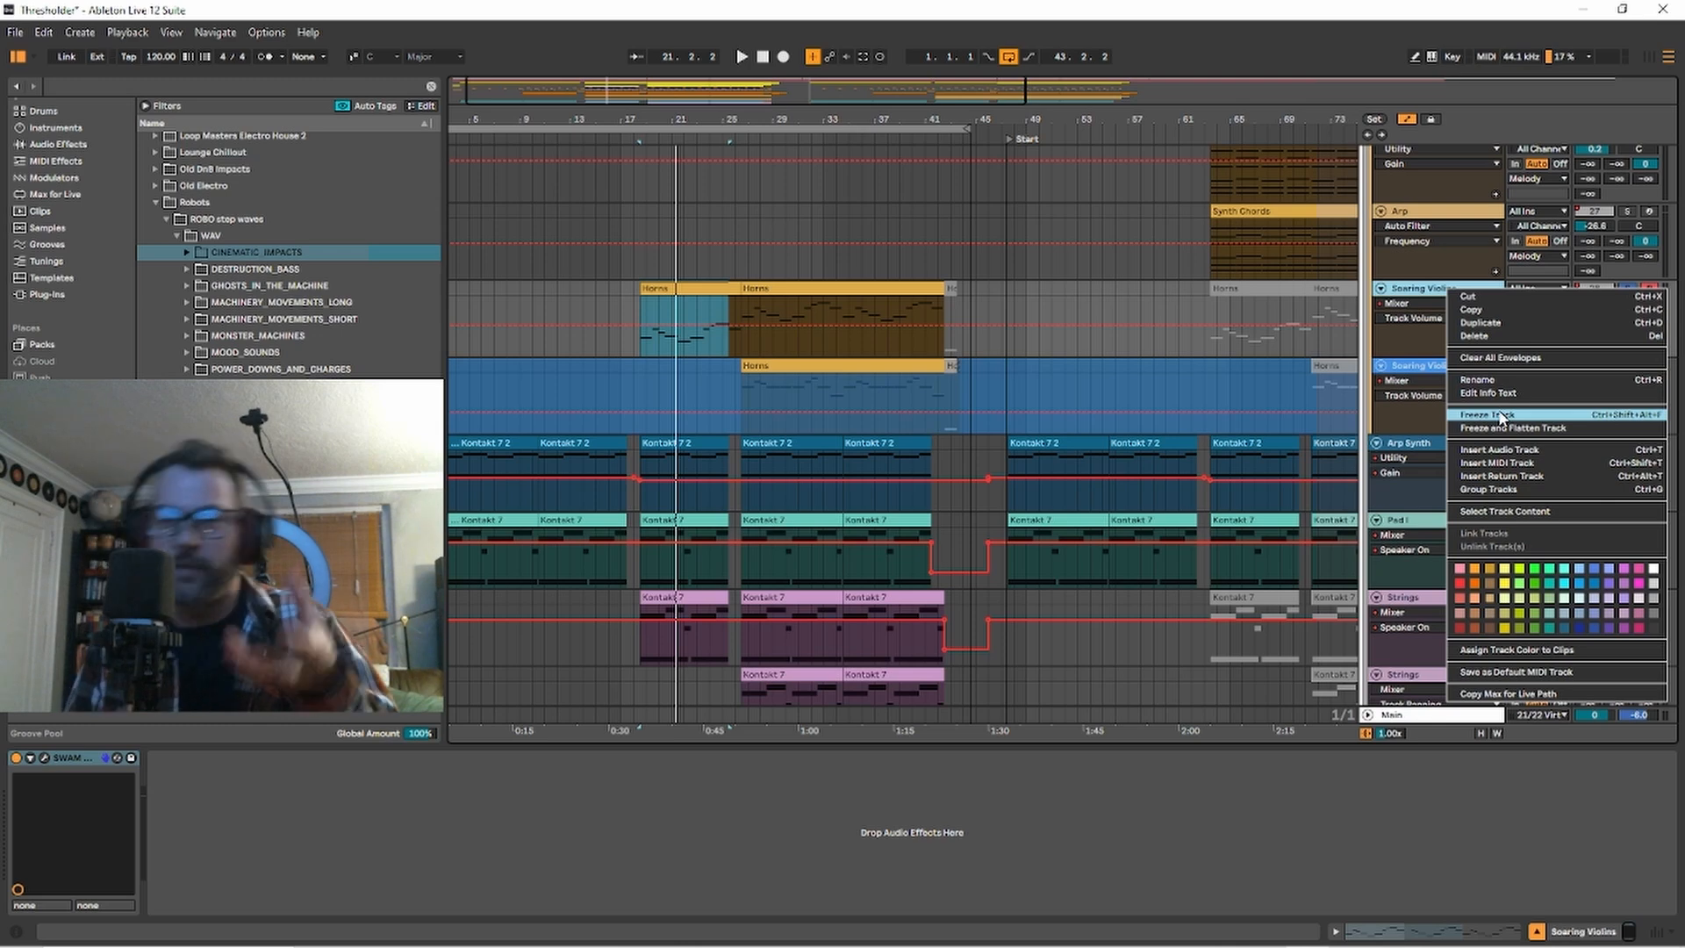
{"action": "left_click", "coordinate": [1501, 416]}
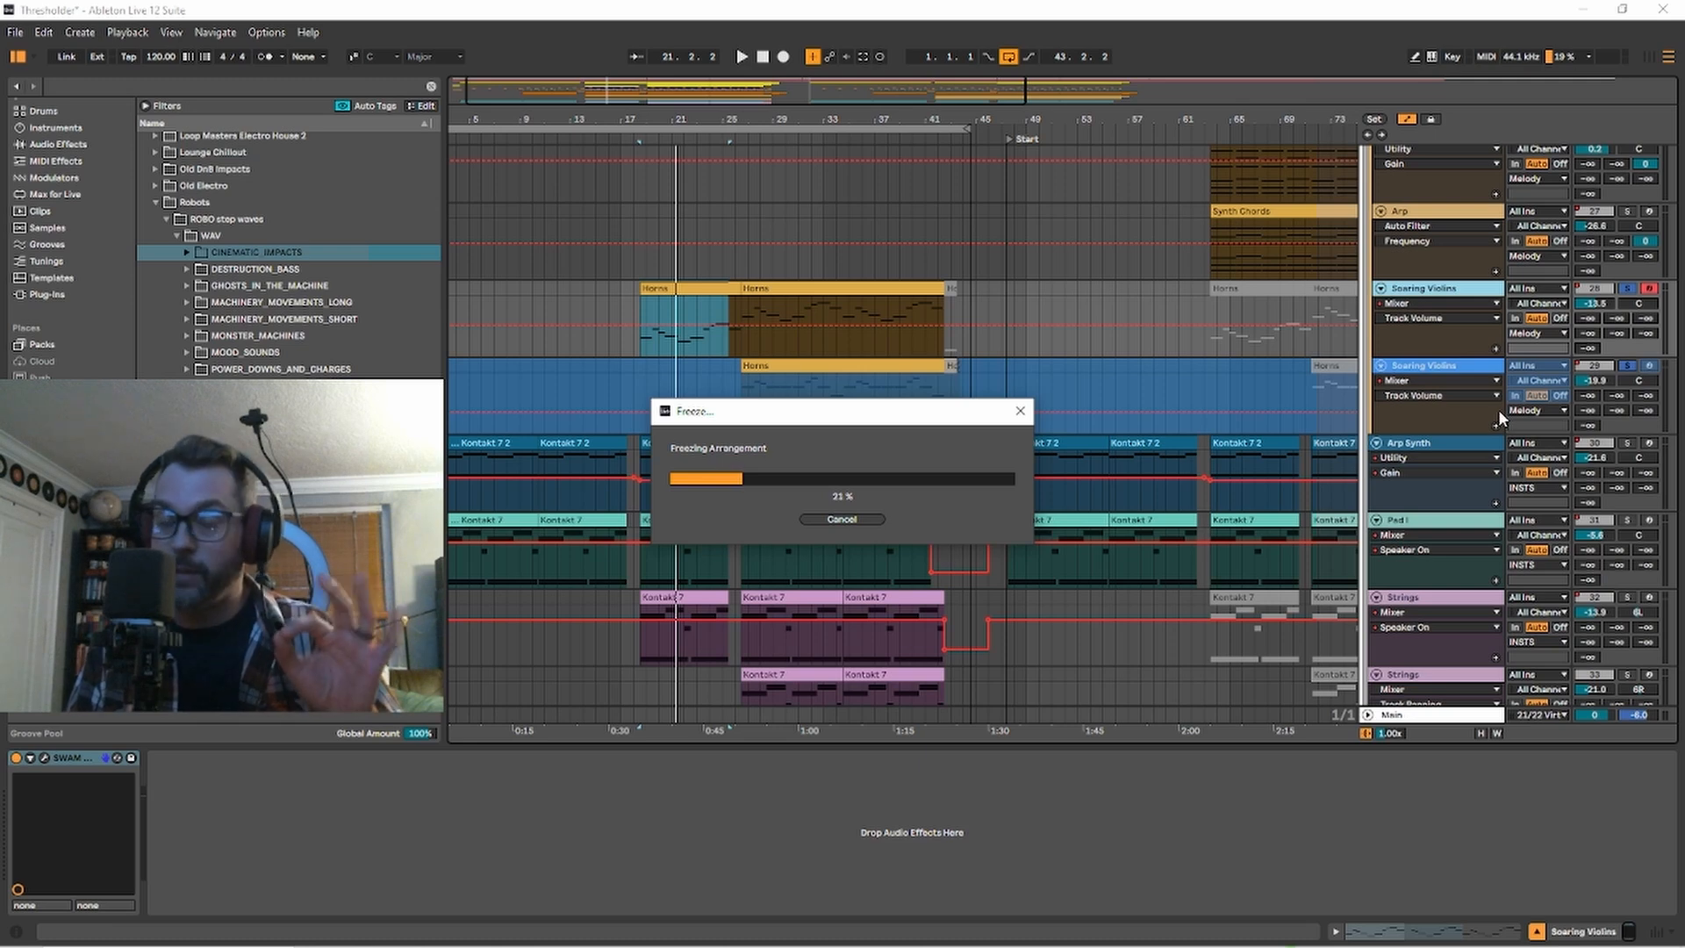
Solo Arp Synth and play its clip from bar 26, stopping to play the clip from bar 10 instead.
{"action": "left_click", "coordinate": [1131, 482]}
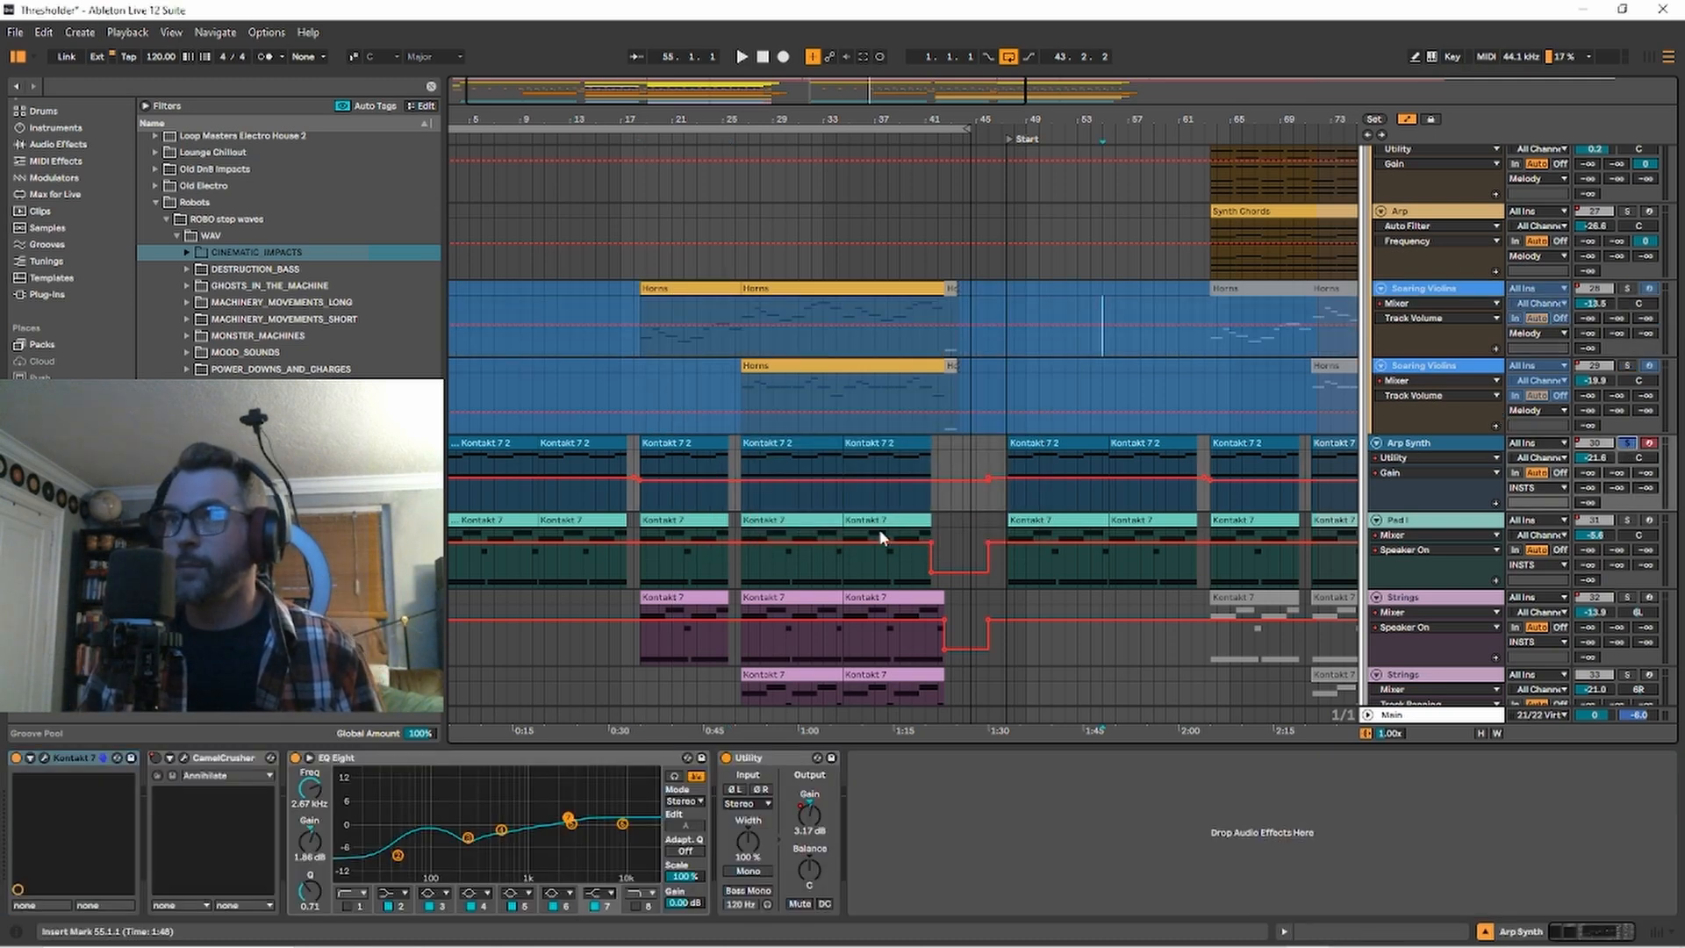
{"action": "left_click", "coordinate": [762, 446]}
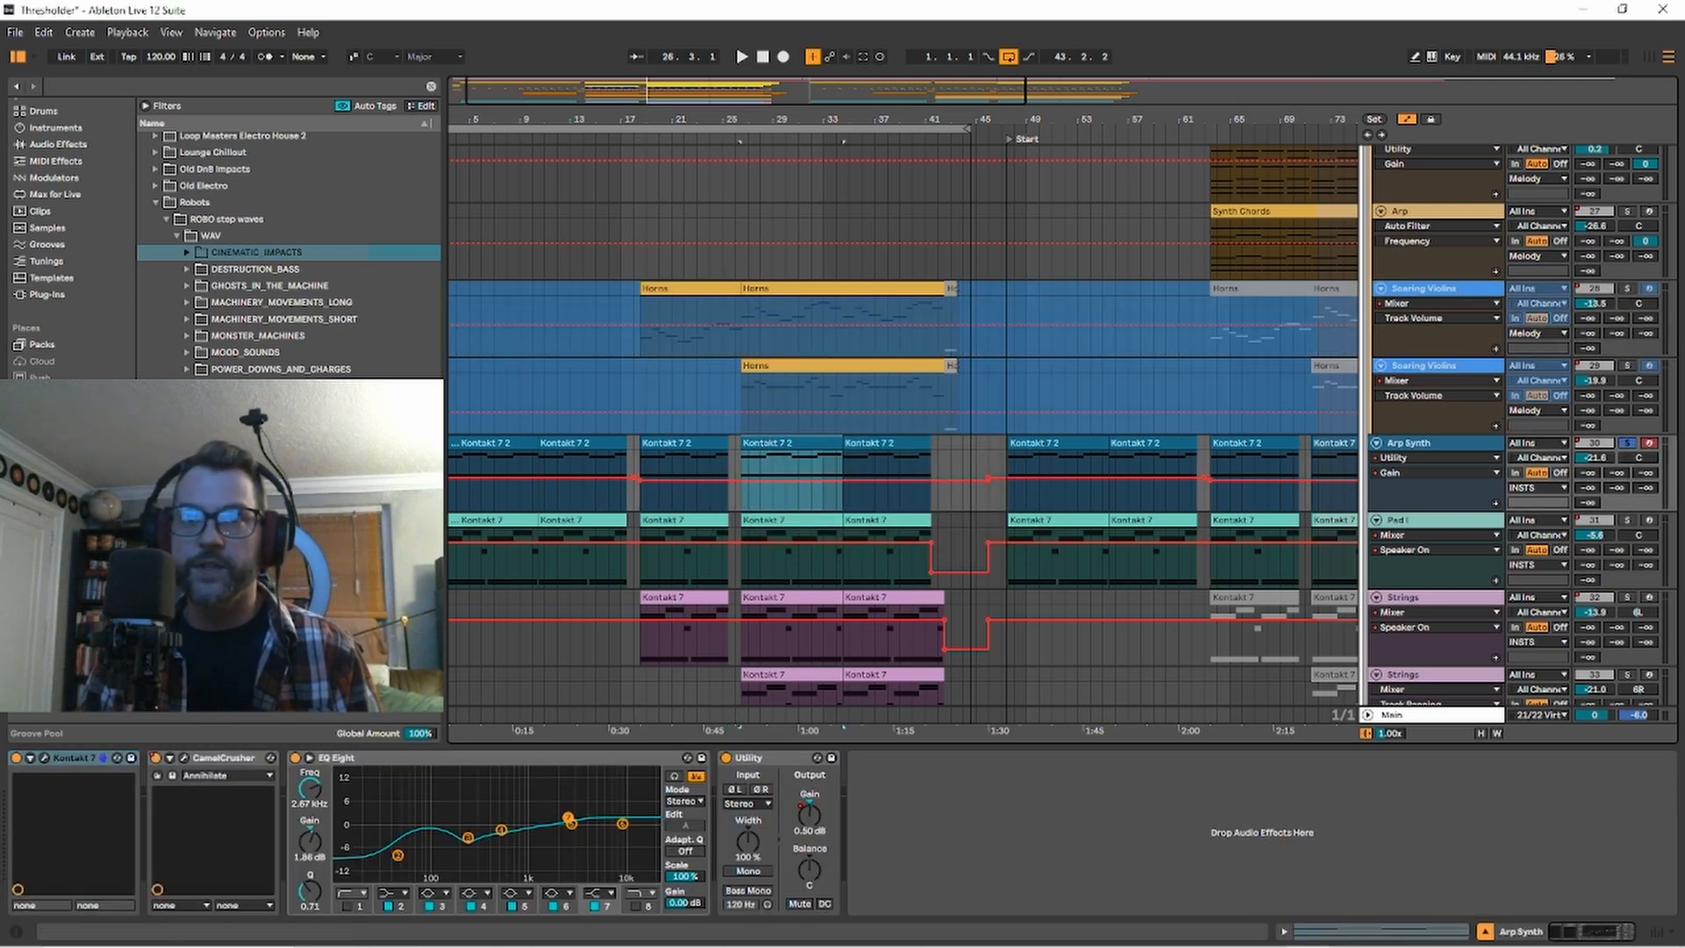
{"action": "key", "text": "space"}
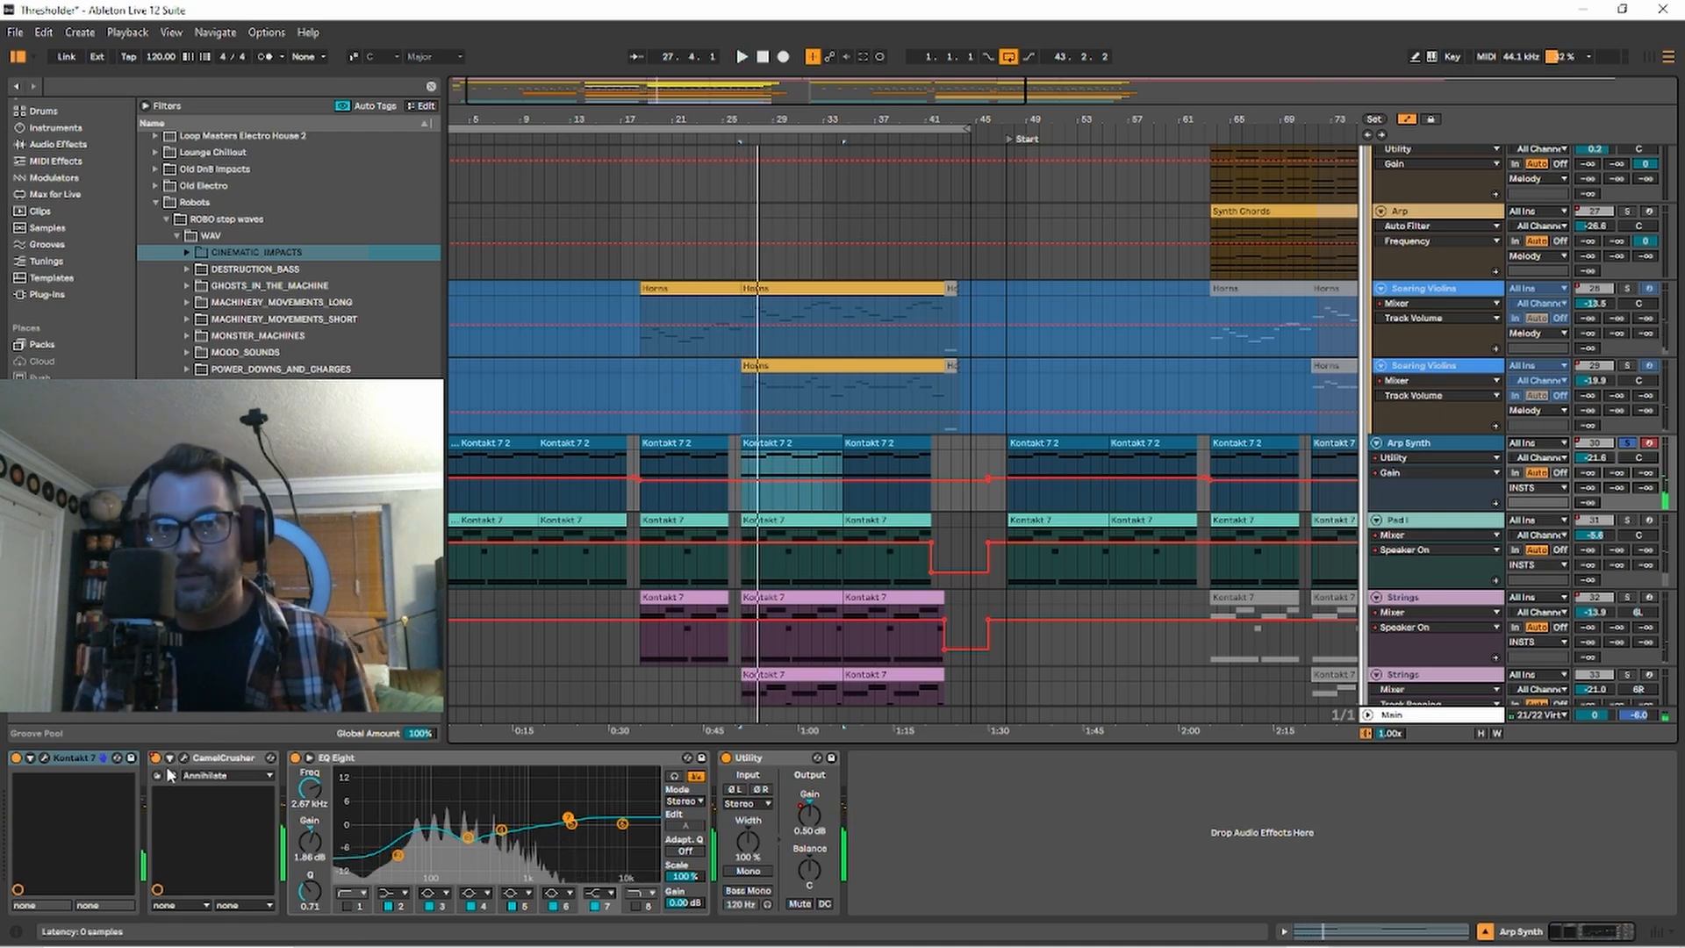
{"action": "left_click", "coordinate": [577, 445]}
{"action": "key", "text": "space"}
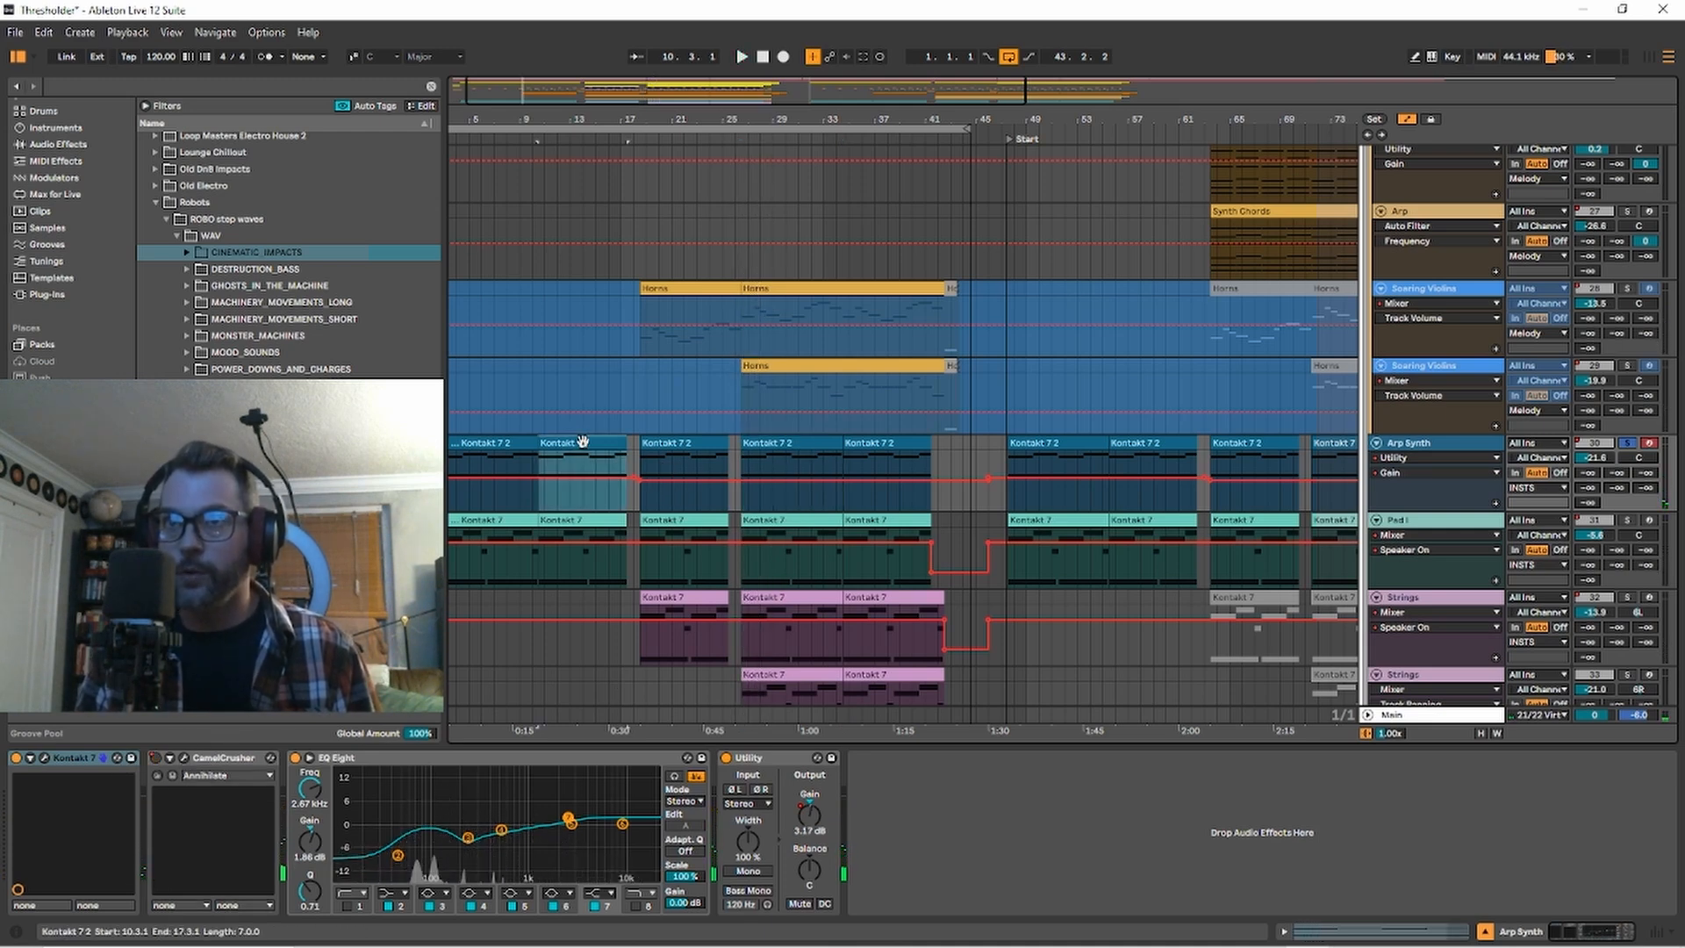
{"action": "key", "text": "space"}
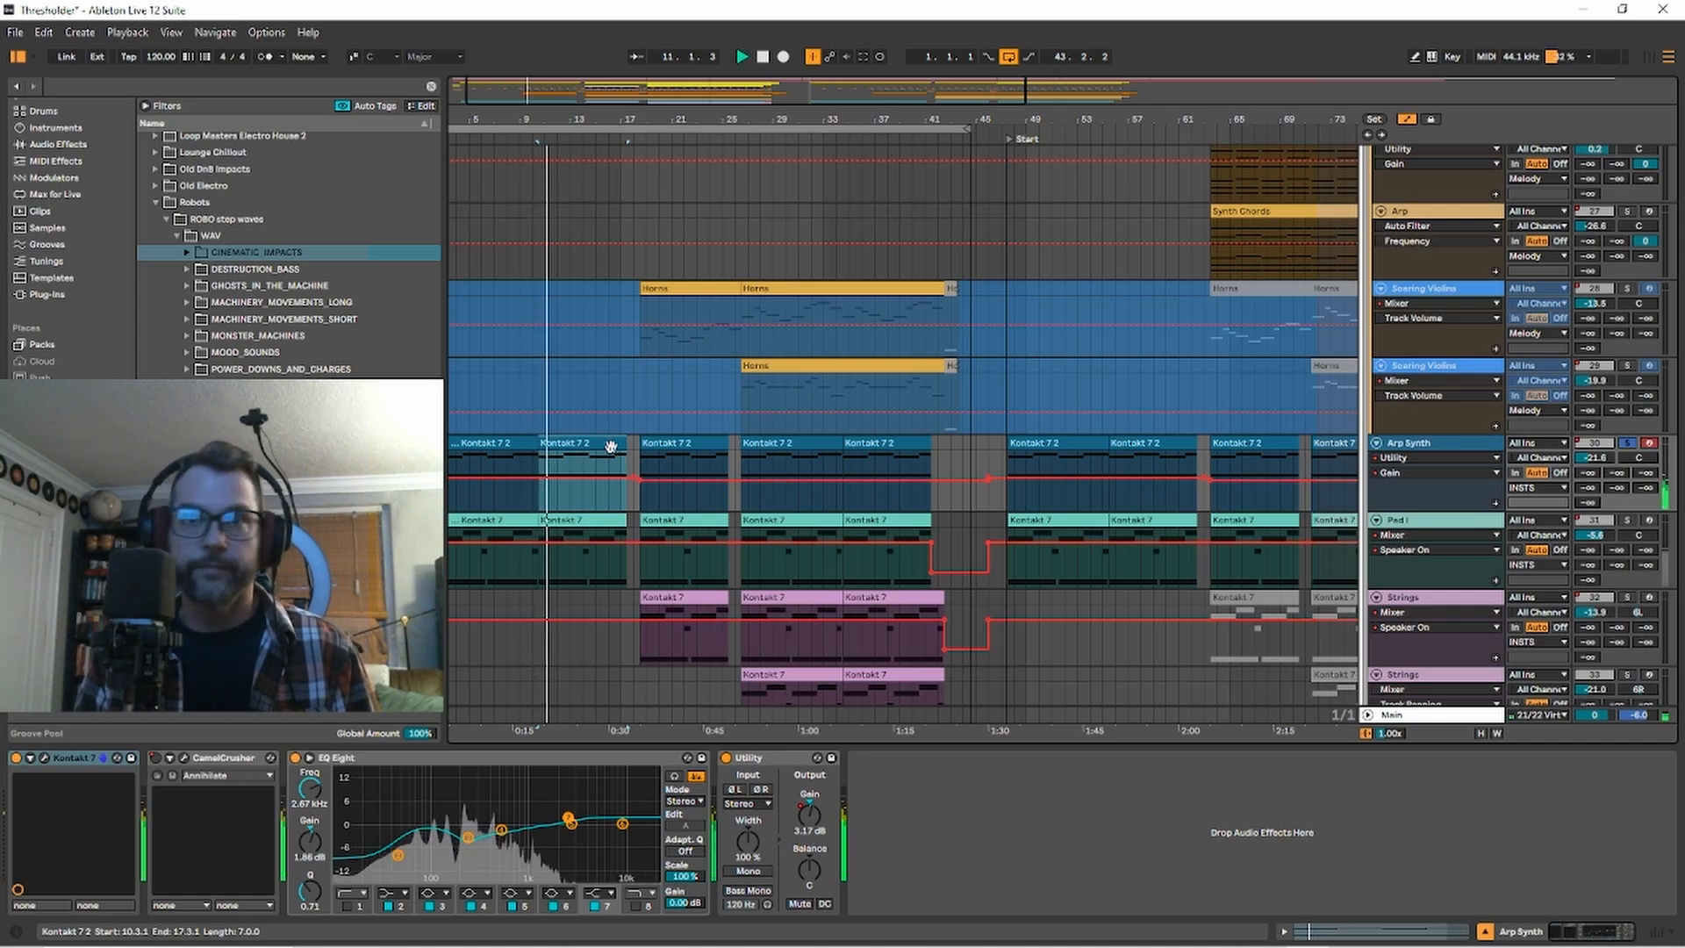
Inspect the Le Gibet instrument in Arp Synth's Kontakt 7, close its window, and stop playback.
{"action": "left_click", "coordinate": [44, 757]}
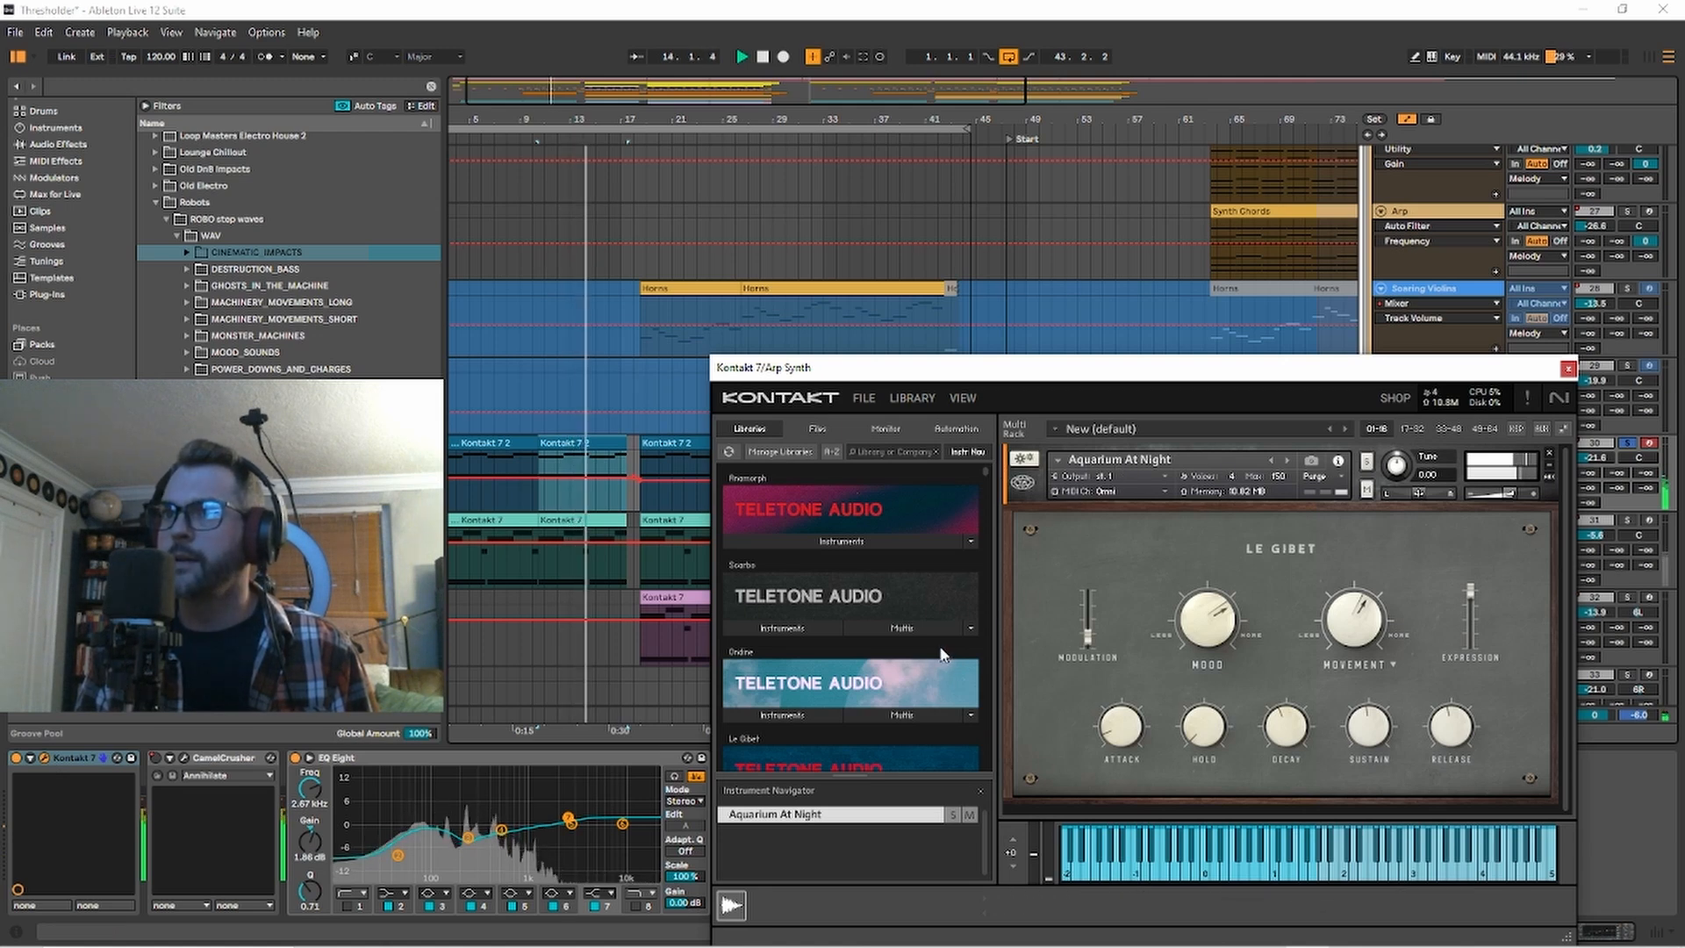
{"action": "scroll", "coordinate": [904, 686], "scroll_direction": "down", "scroll_amount": 1}
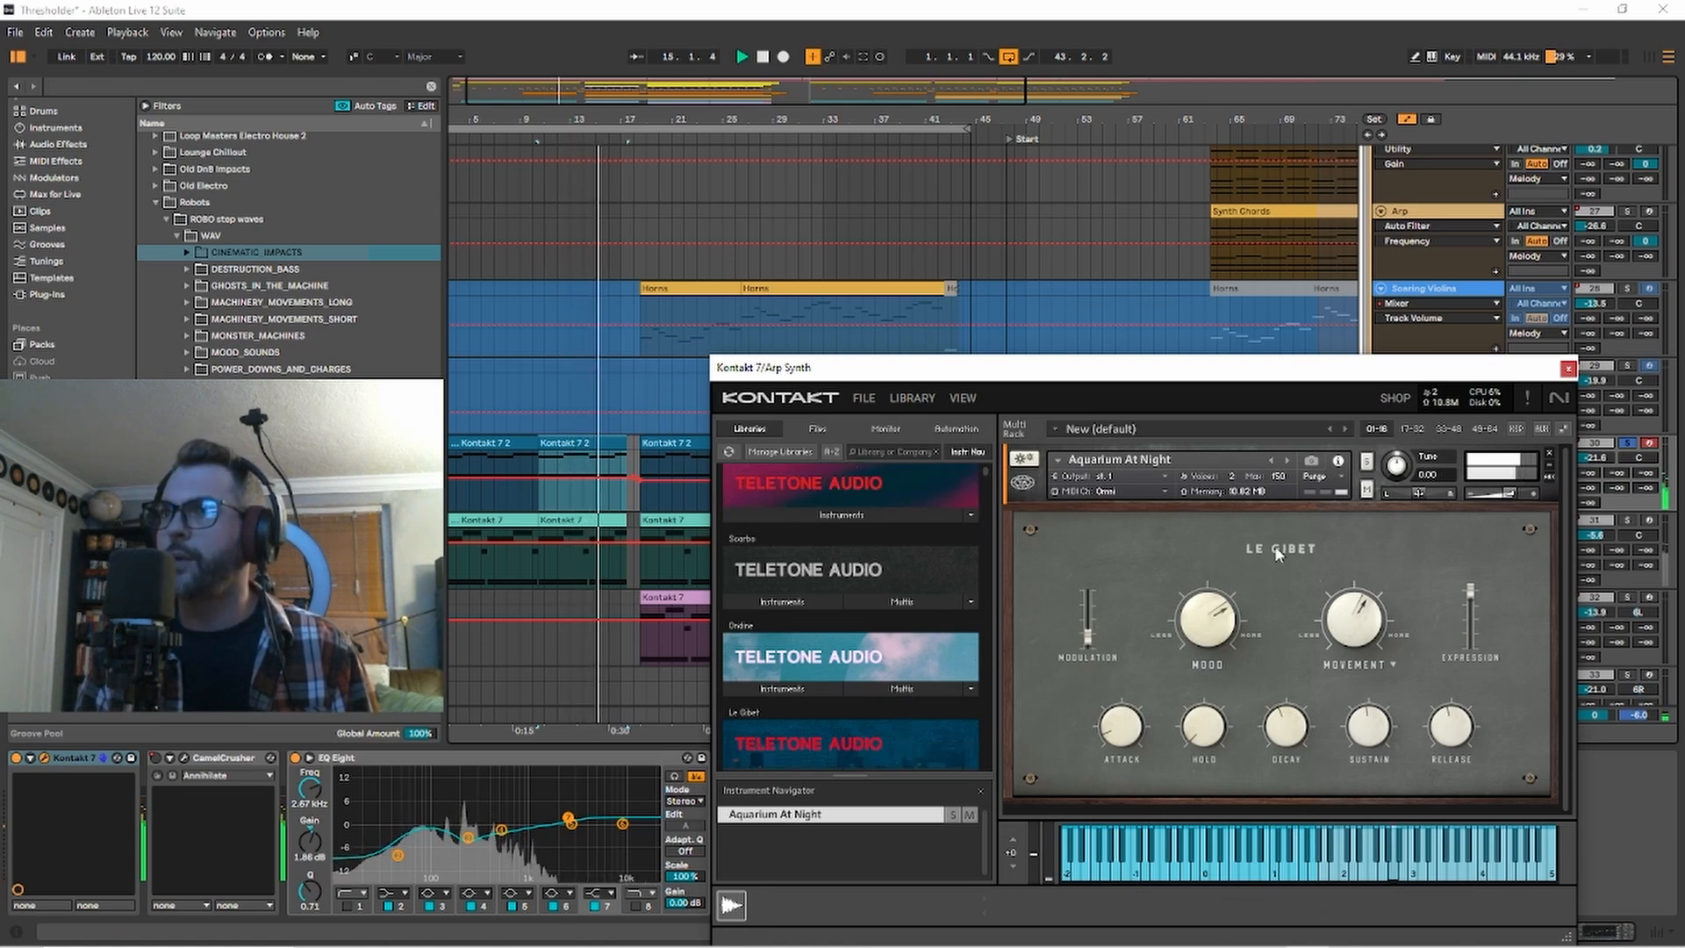
{"action": "left_click", "coordinate": [1568, 368]}
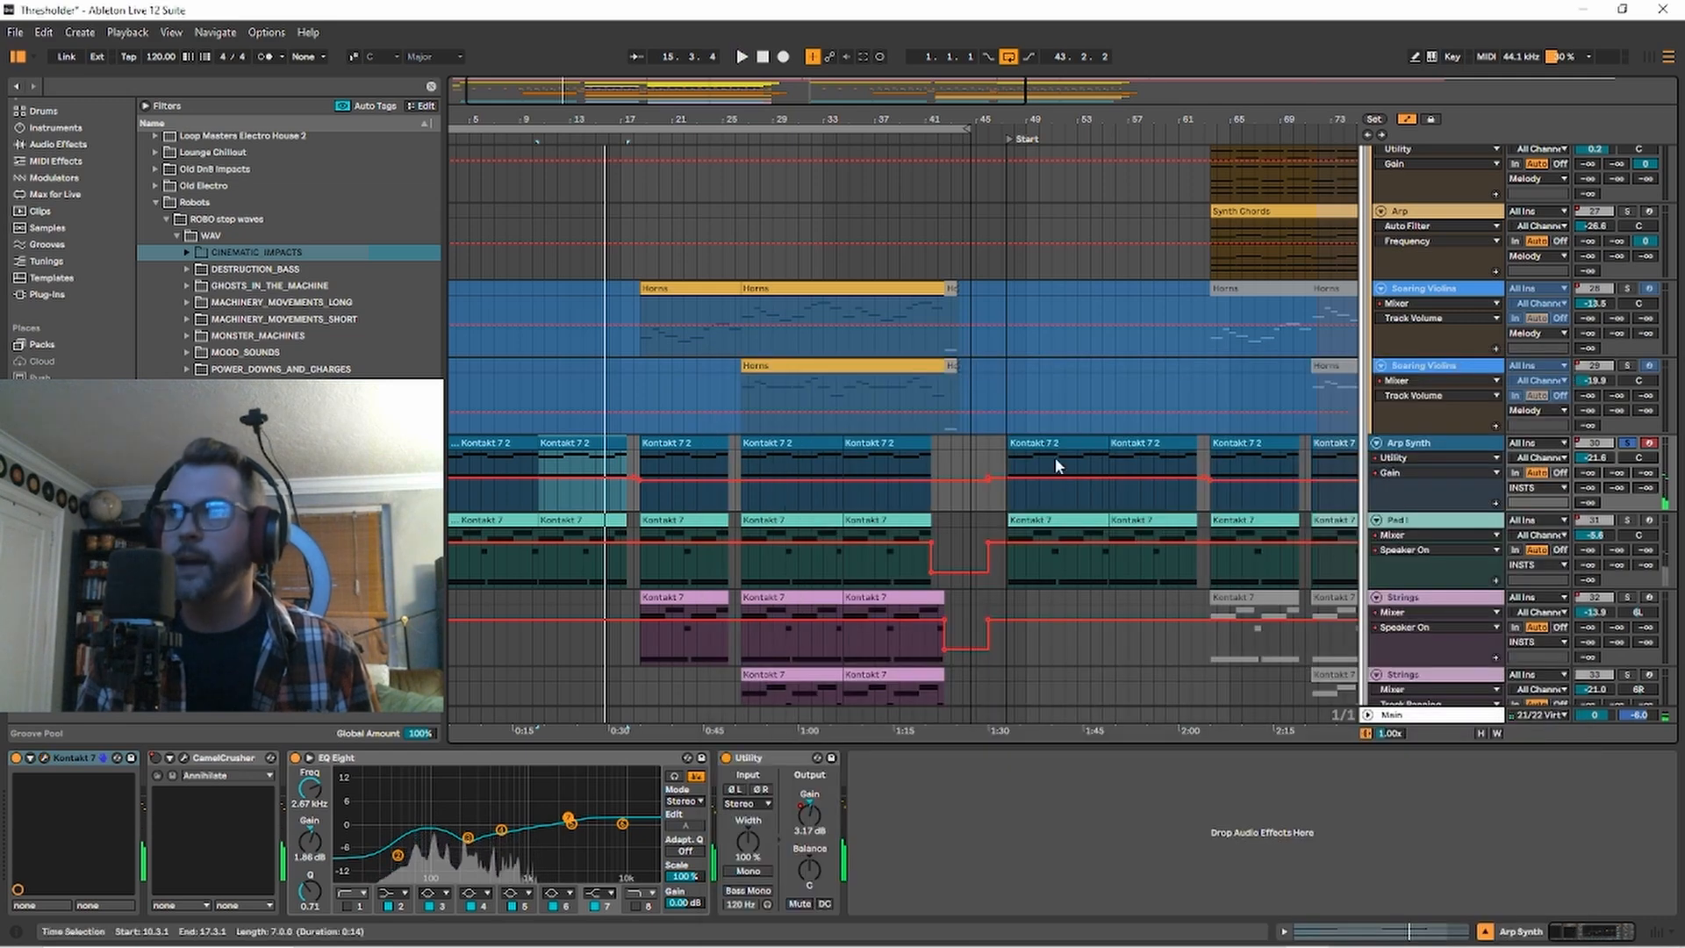
Solo Pad I, play it from bar 10, and inspect the Scarbo instrument in its Kontakt 7 window before closing it.
{"action": "left_click", "coordinate": [1628, 520]}
{"action": "key", "text": "space"}
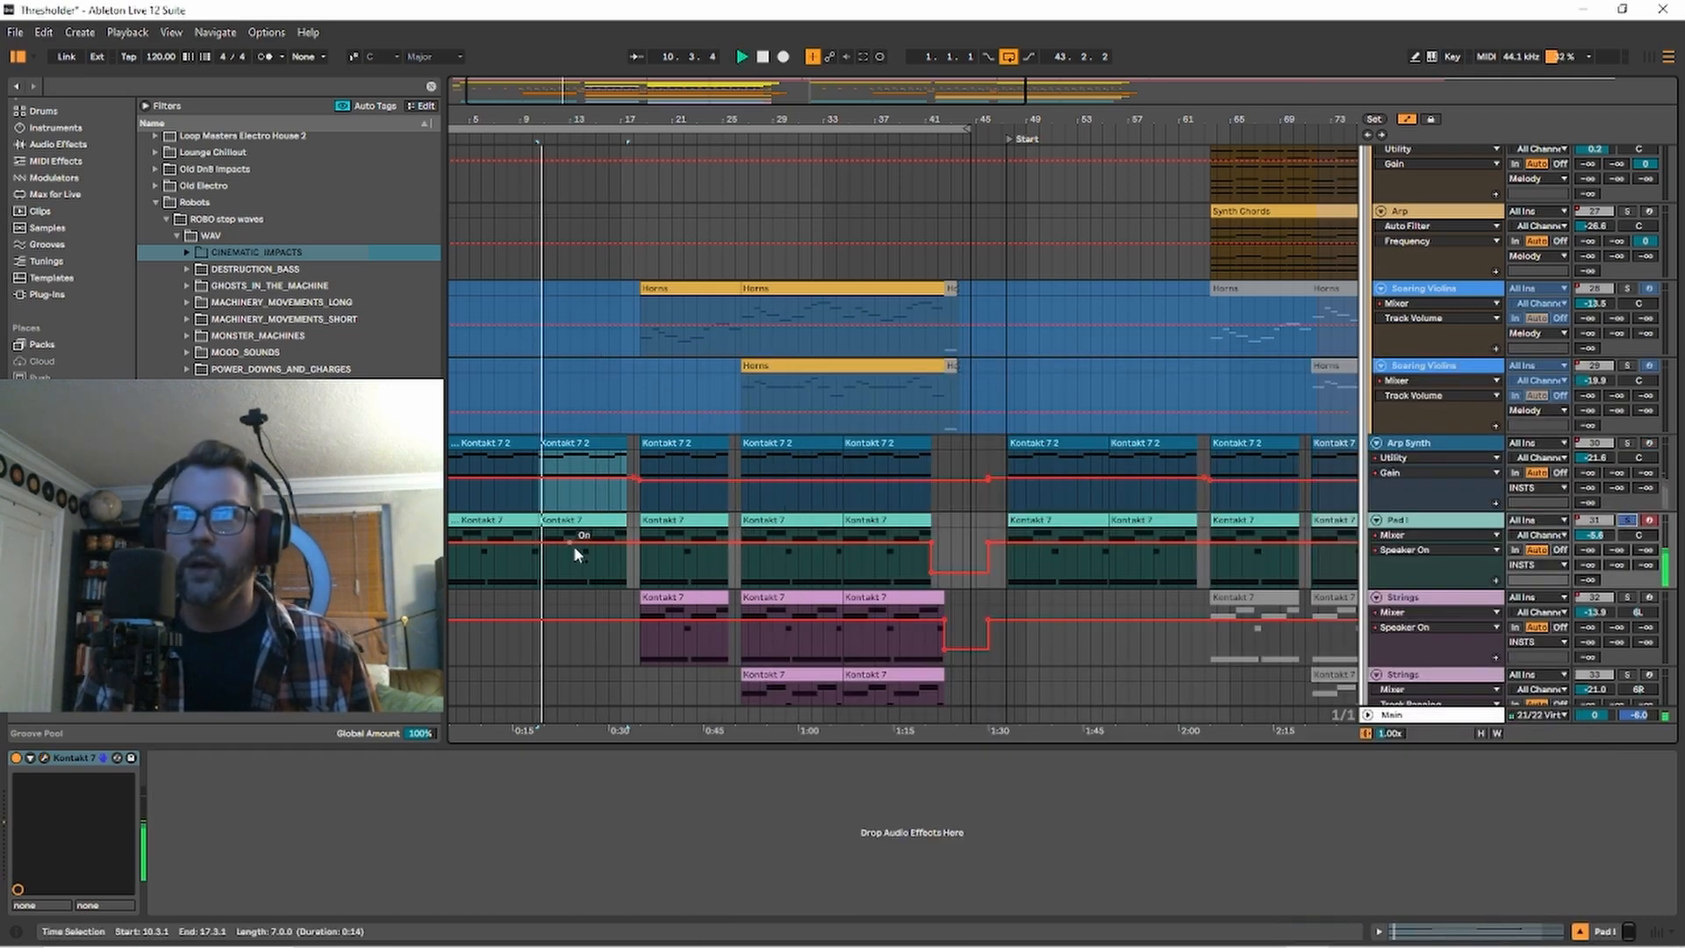
{"action": "left_click", "coordinate": [1433, 519]}
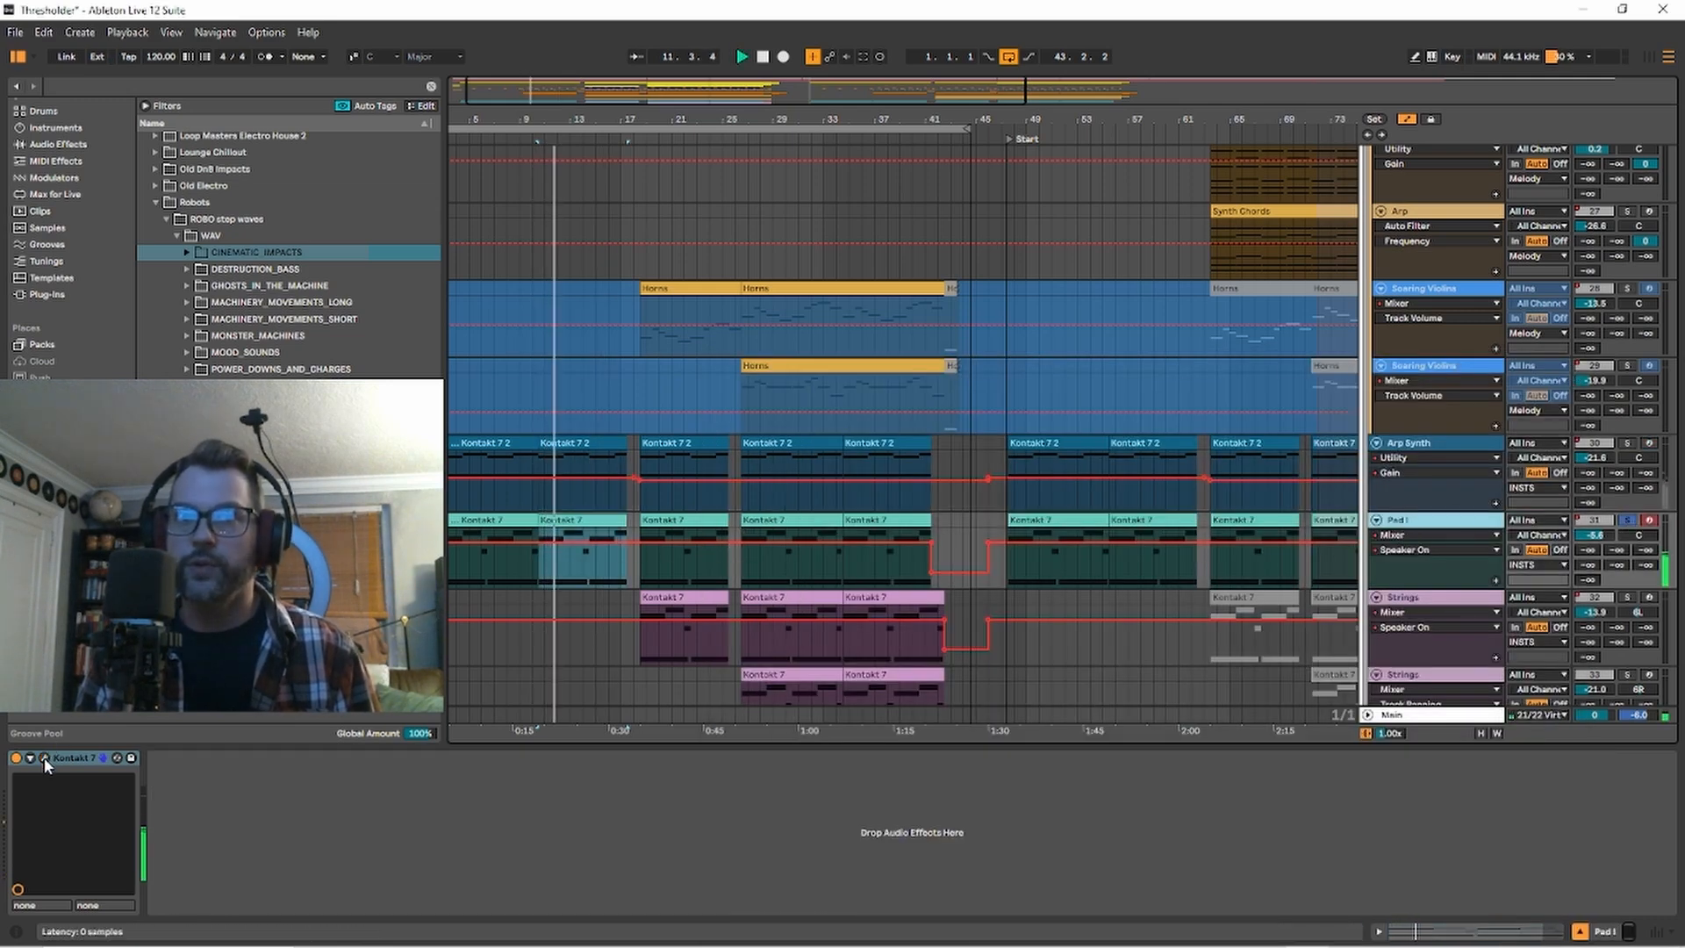
{"action": "key", "text": "ctrl+alt+p"}
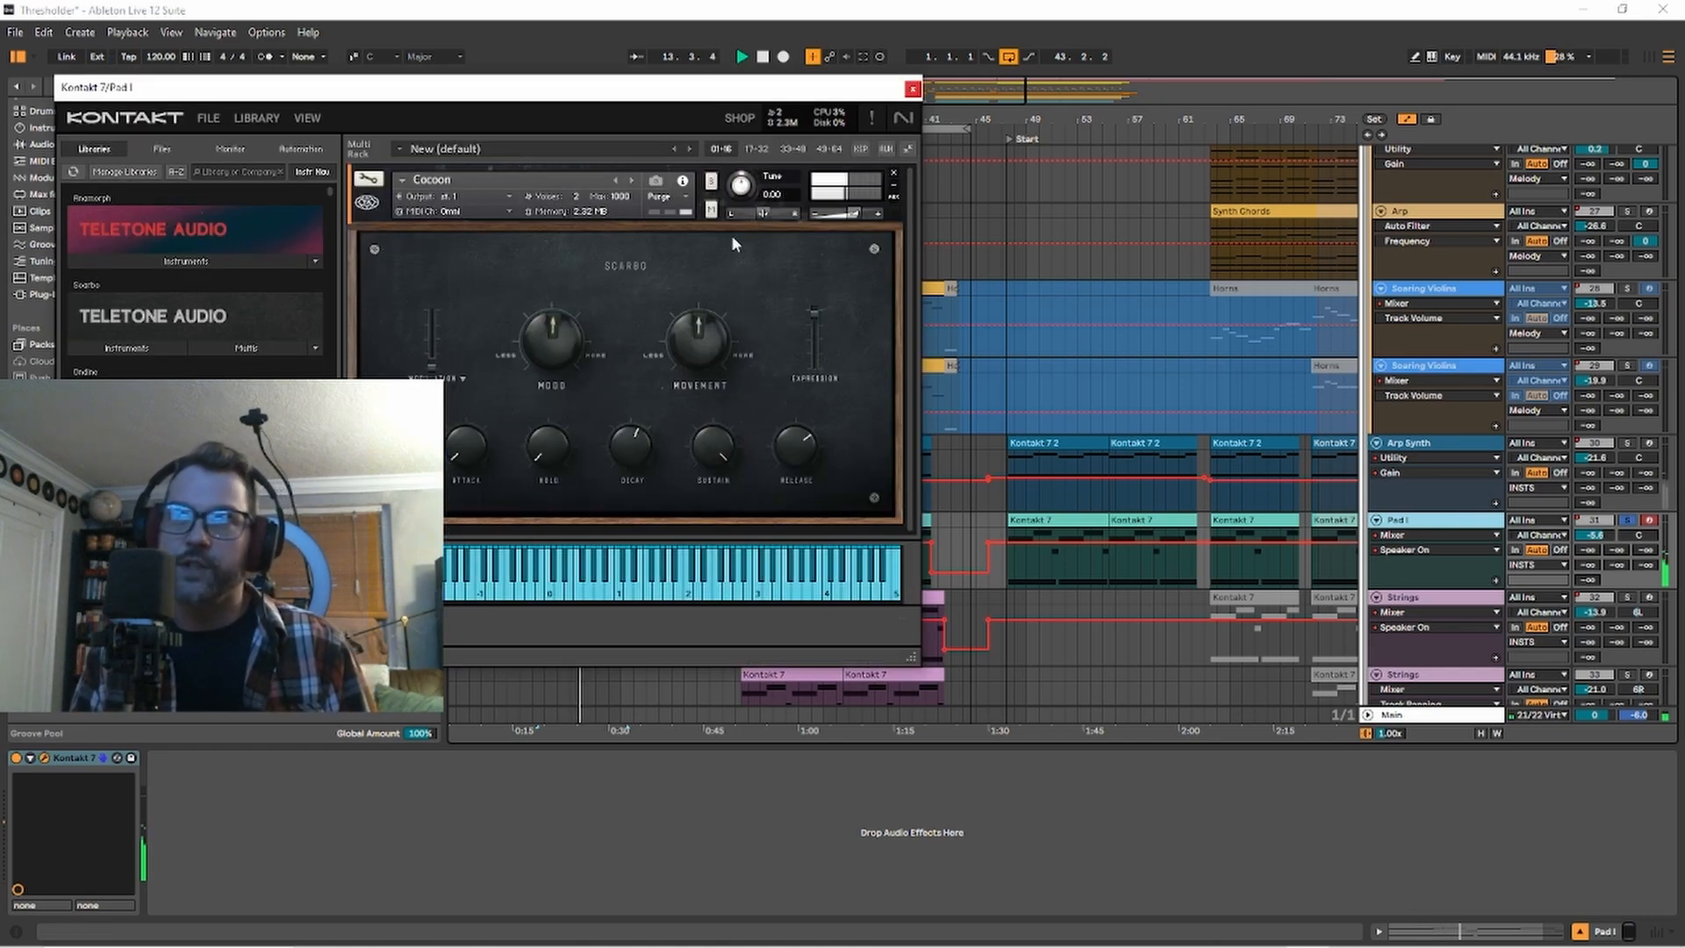
{"action": "left_click", "coordinate": [913, 89]}
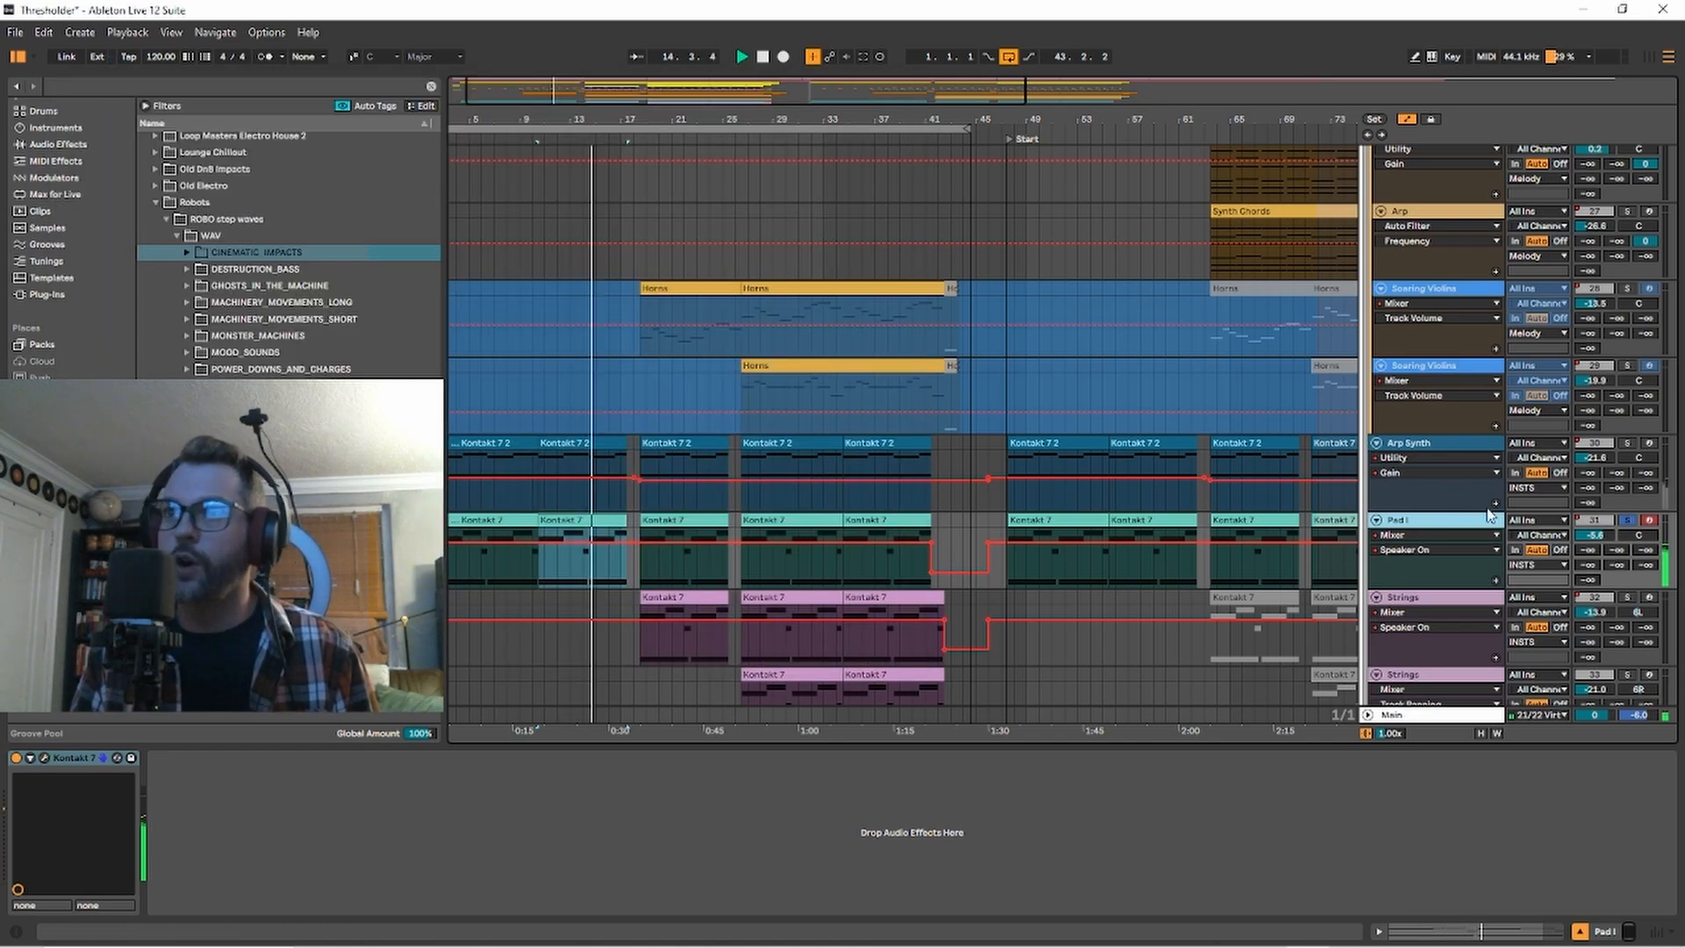
Stop playback, solo the first Strings track, and play its clip from bar 18.
{"action": "left_click", "coordinate": [1649, 597]}
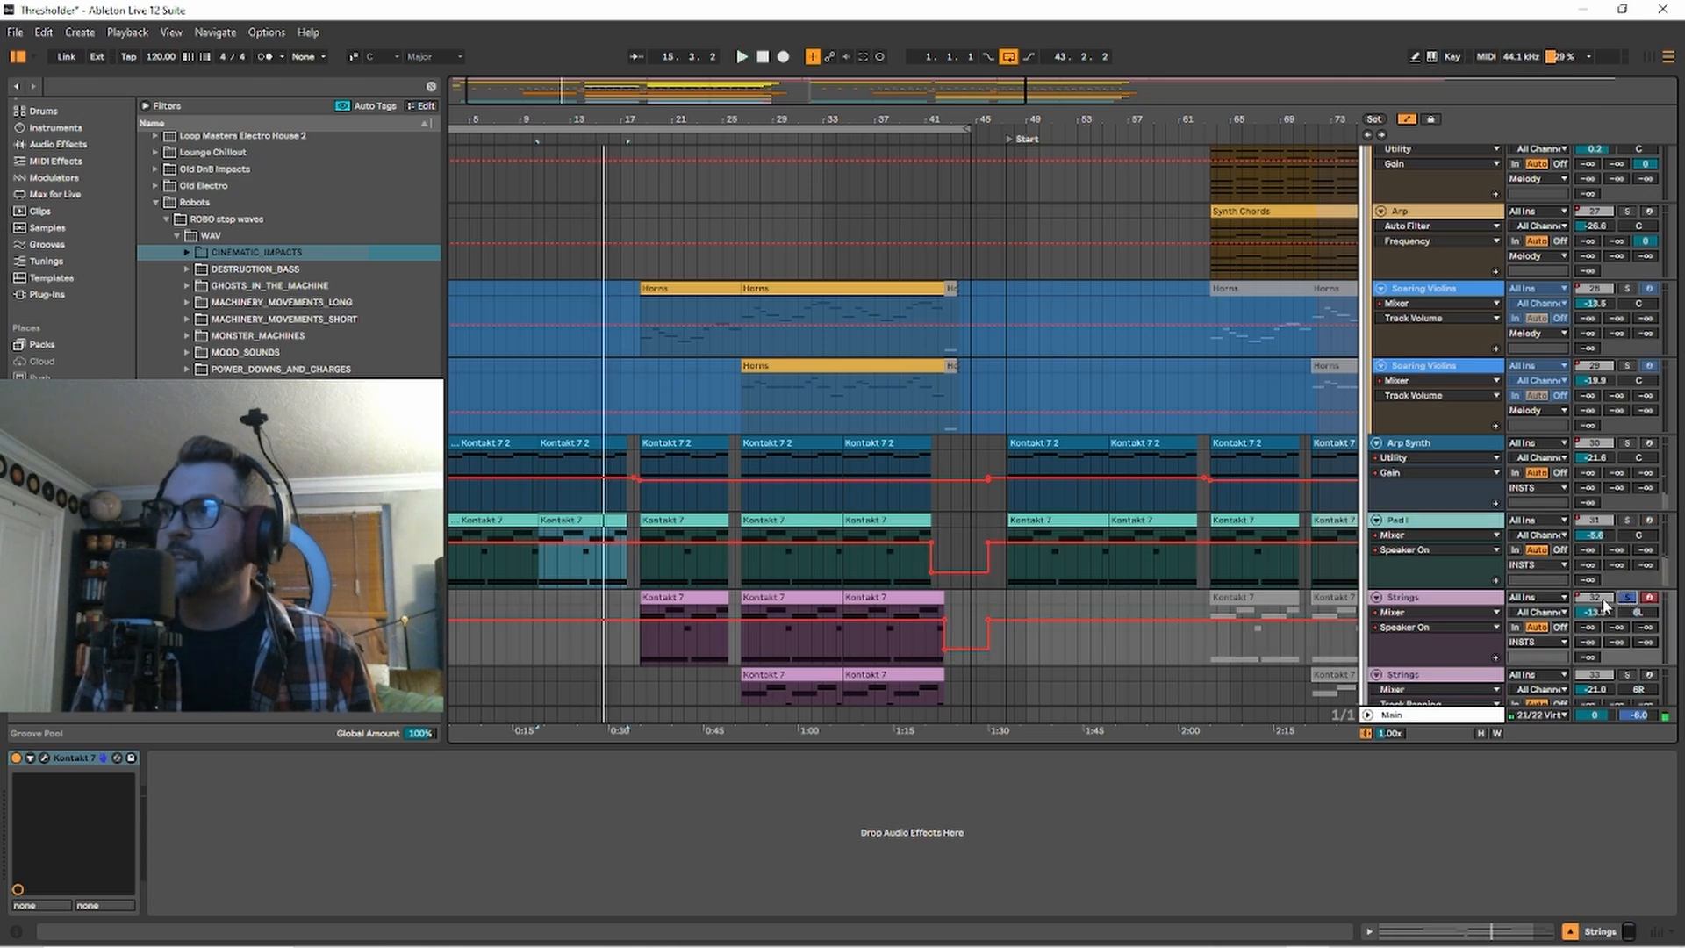
{"action": "left_click", "coordinate": [698, 599]}
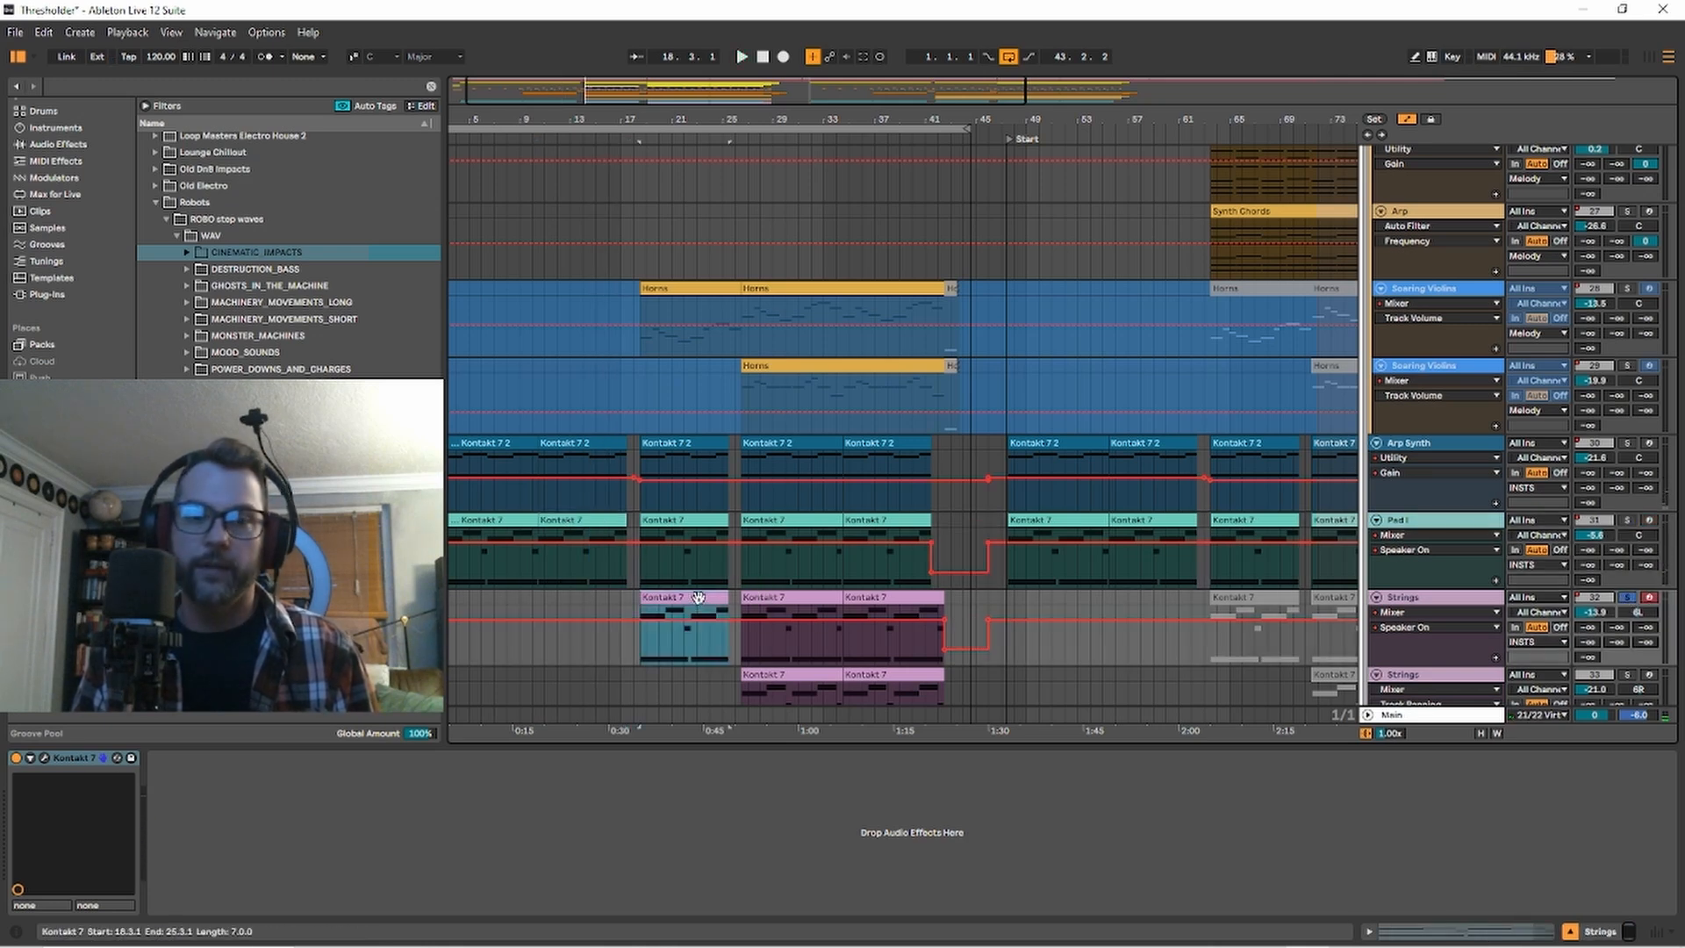
{"action": "key", "text": "space"}
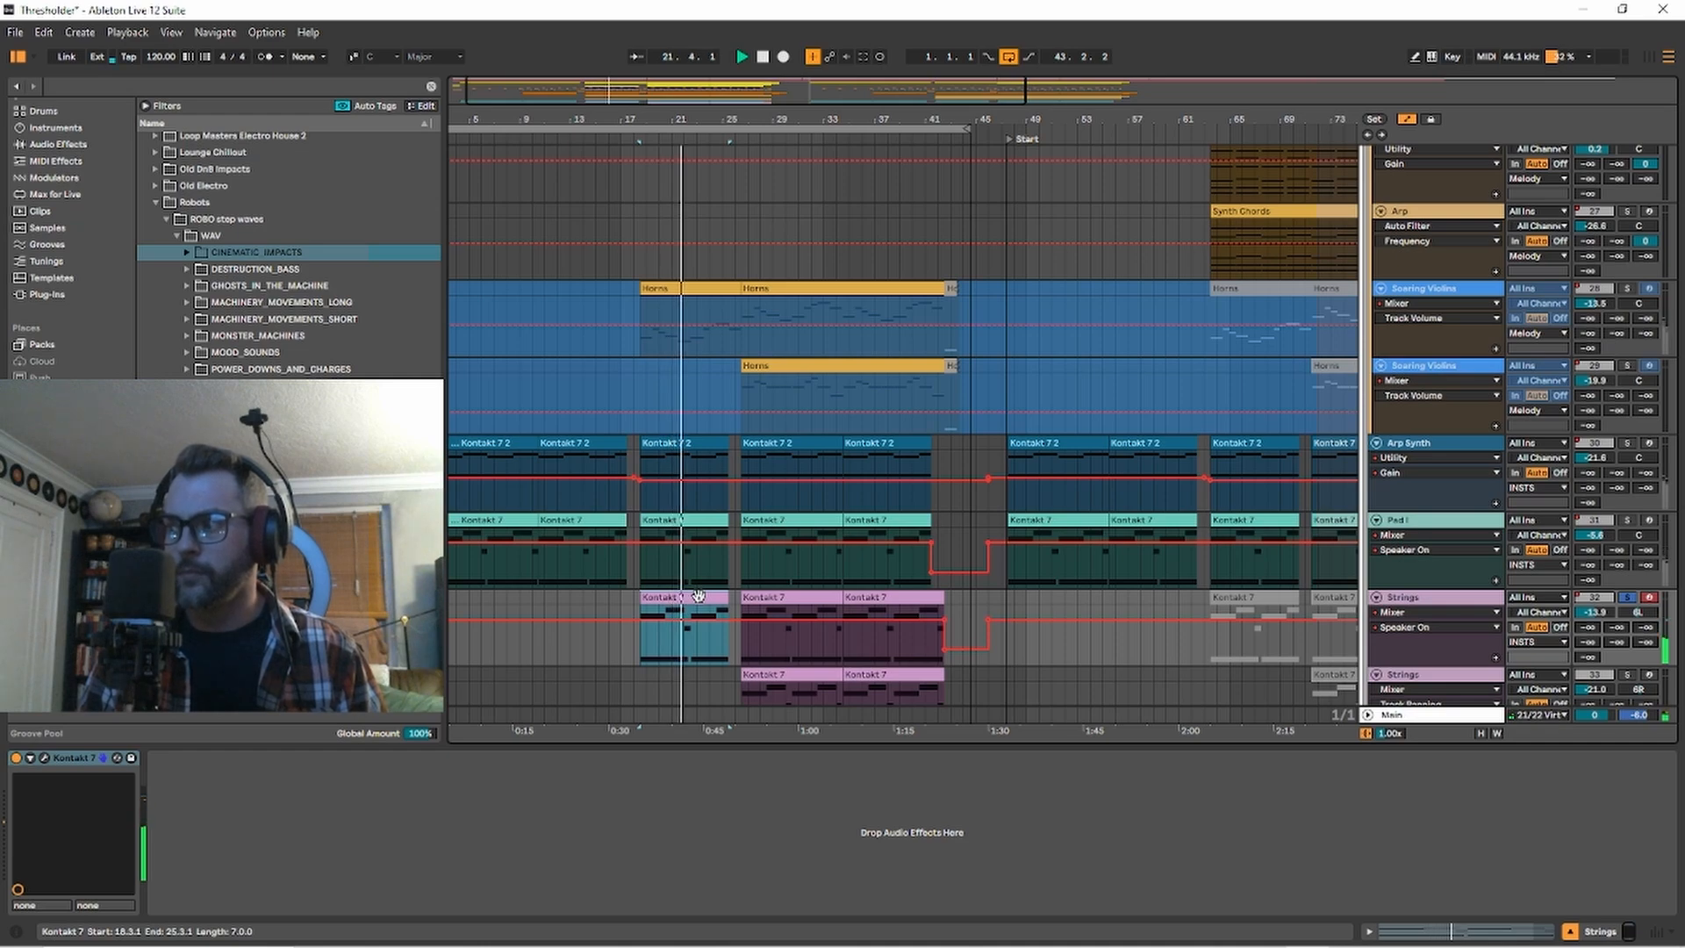
{"action": "key", "text": "space"}
Solo the second Strings track and play its clip from bar 26.
{"action": "scroll", "coordinate": [732, 550], "scroll_direction": "down", "scroll_amount": 2}
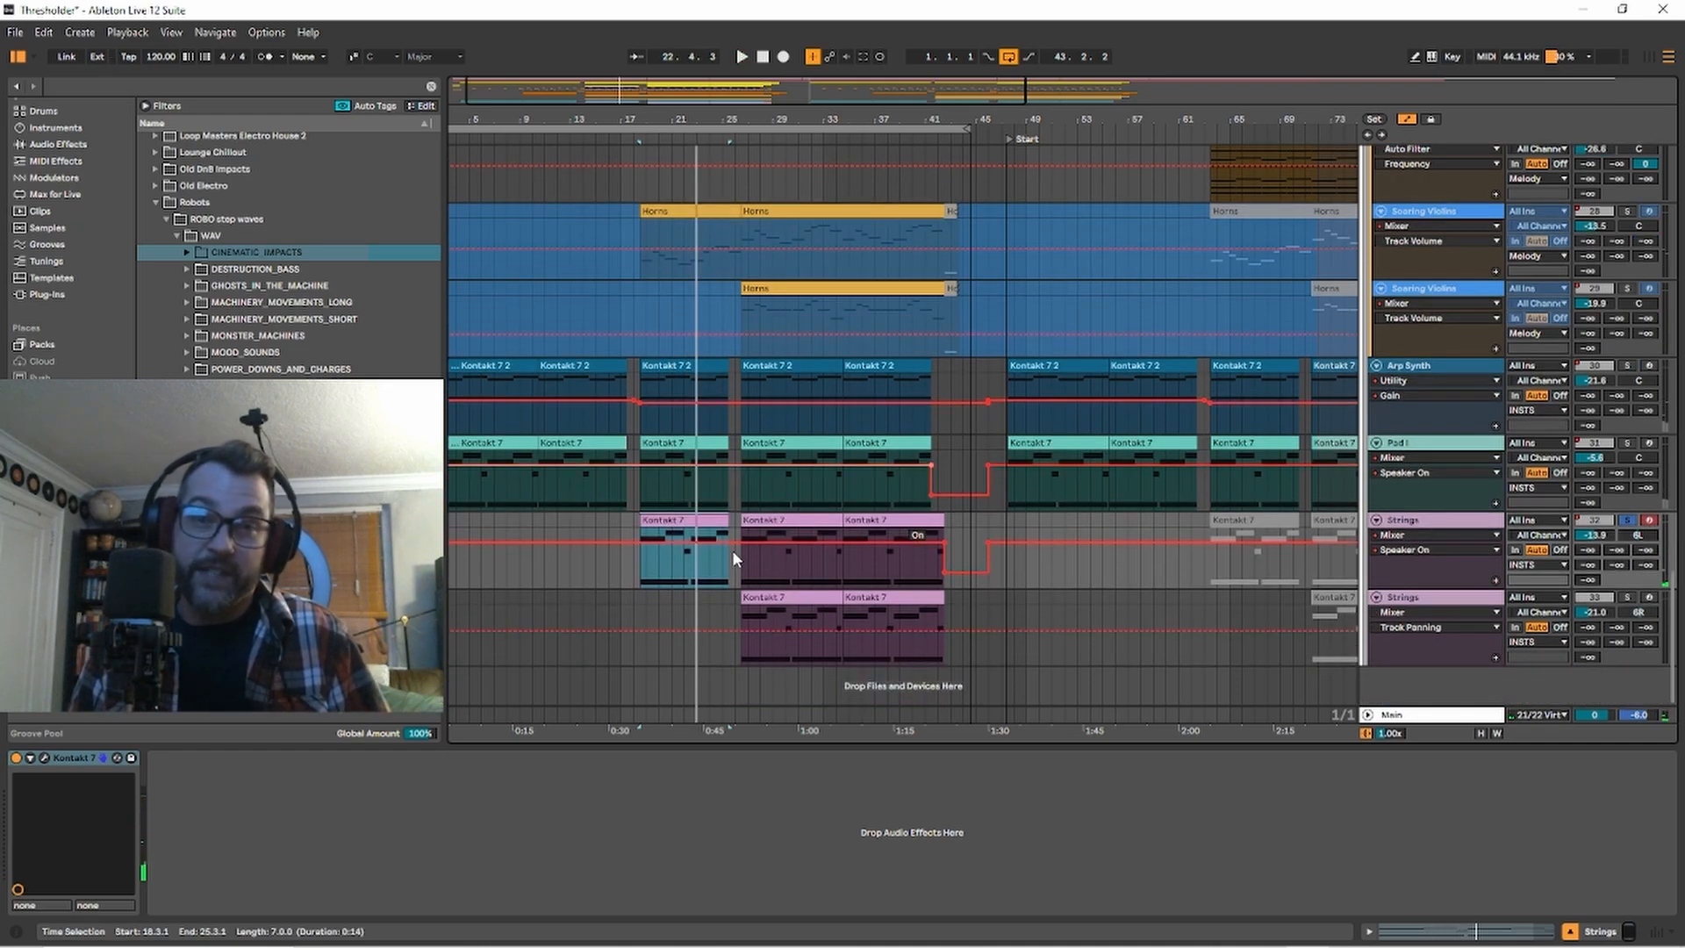
{"action": "left_click", "coordinate": [1627, 598]}
{"action": "left_click", "coordinate": [778, 598]}
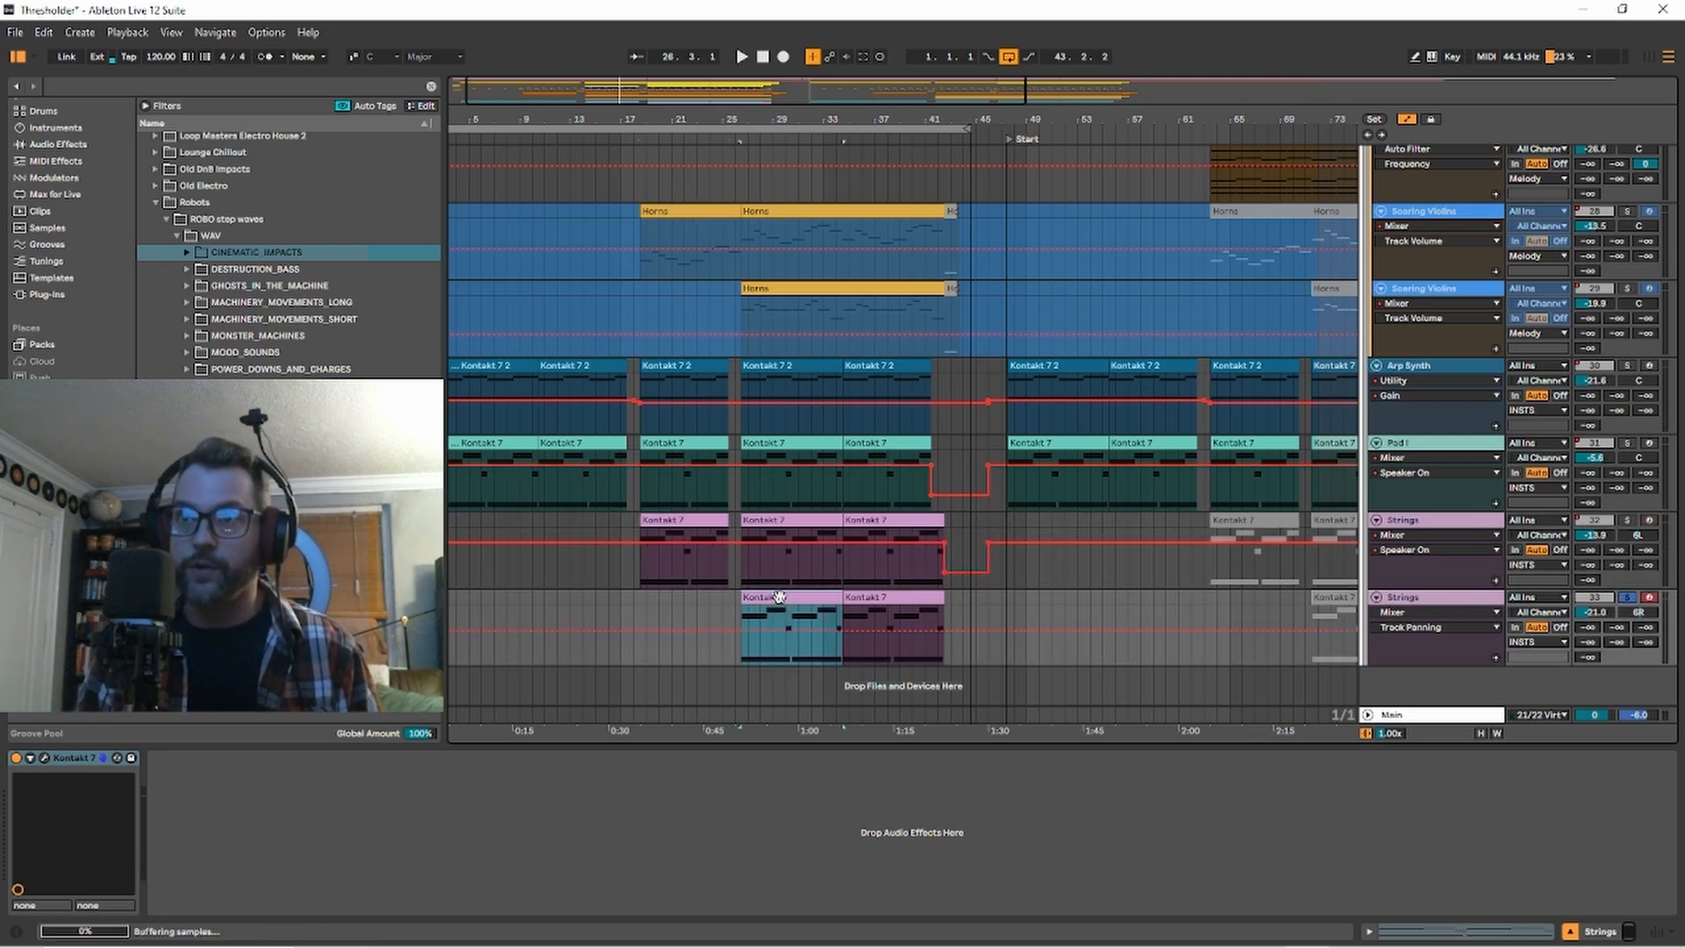
{"action": "key", "text": "space"}
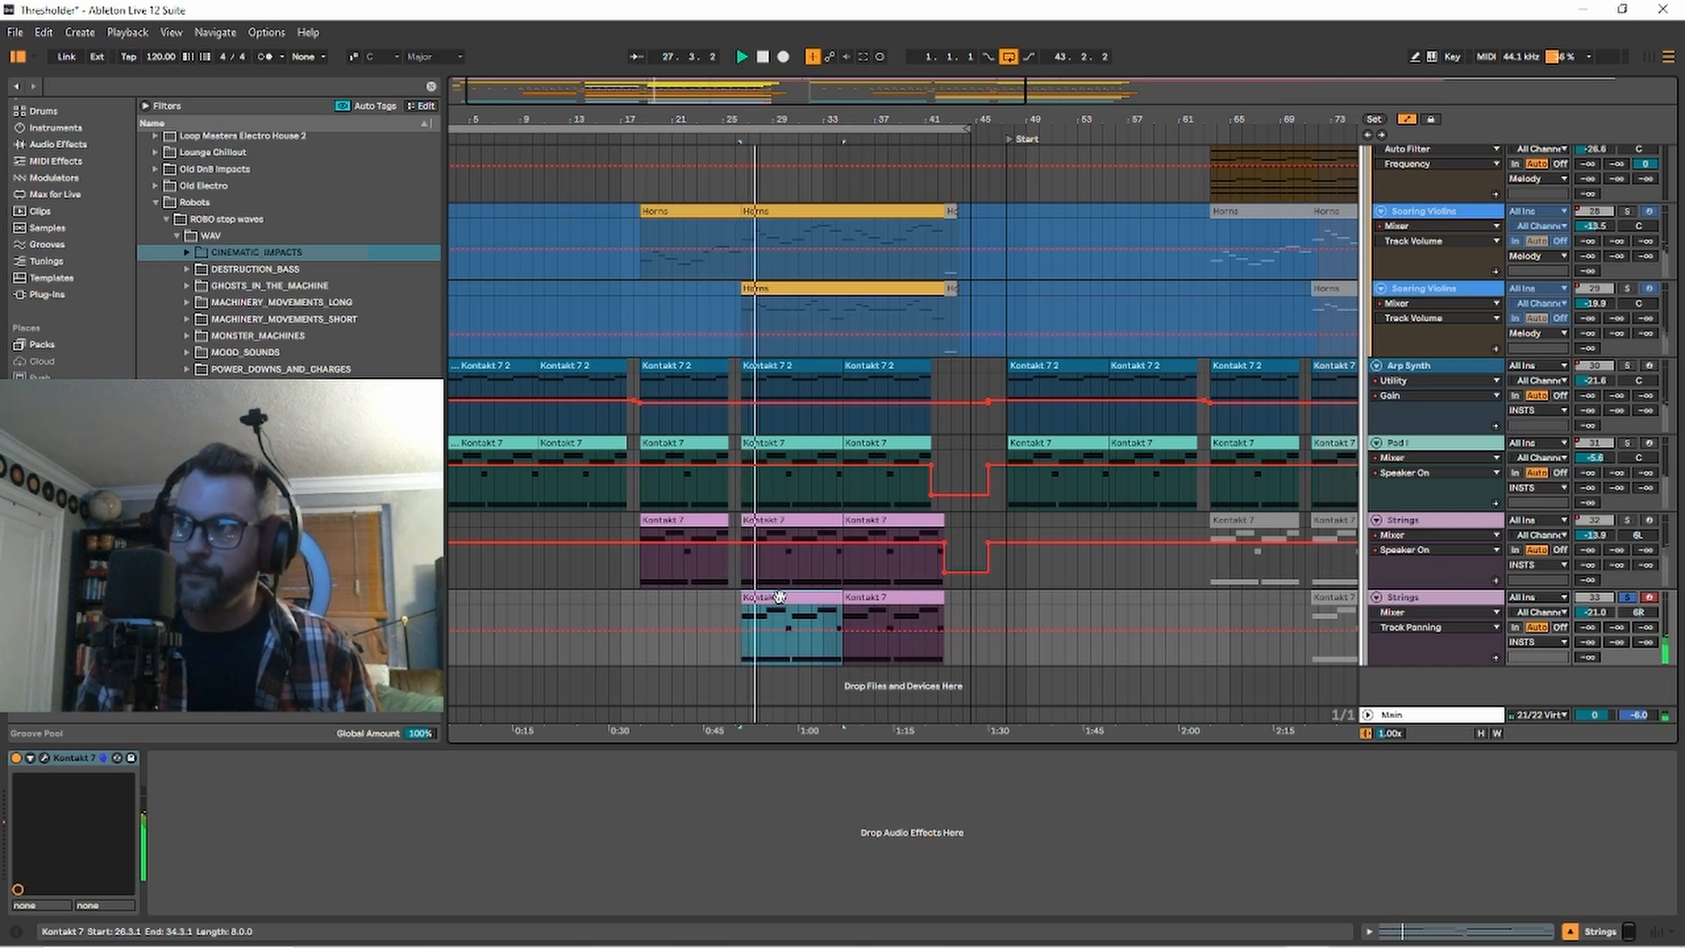
{"action": "key", "text": "space"}
Turn off the solo on the second Strings track and place the insert marker at bar 1, the arrangement's start.
{"action": "left_click", "coordinate": [1631, 597]}
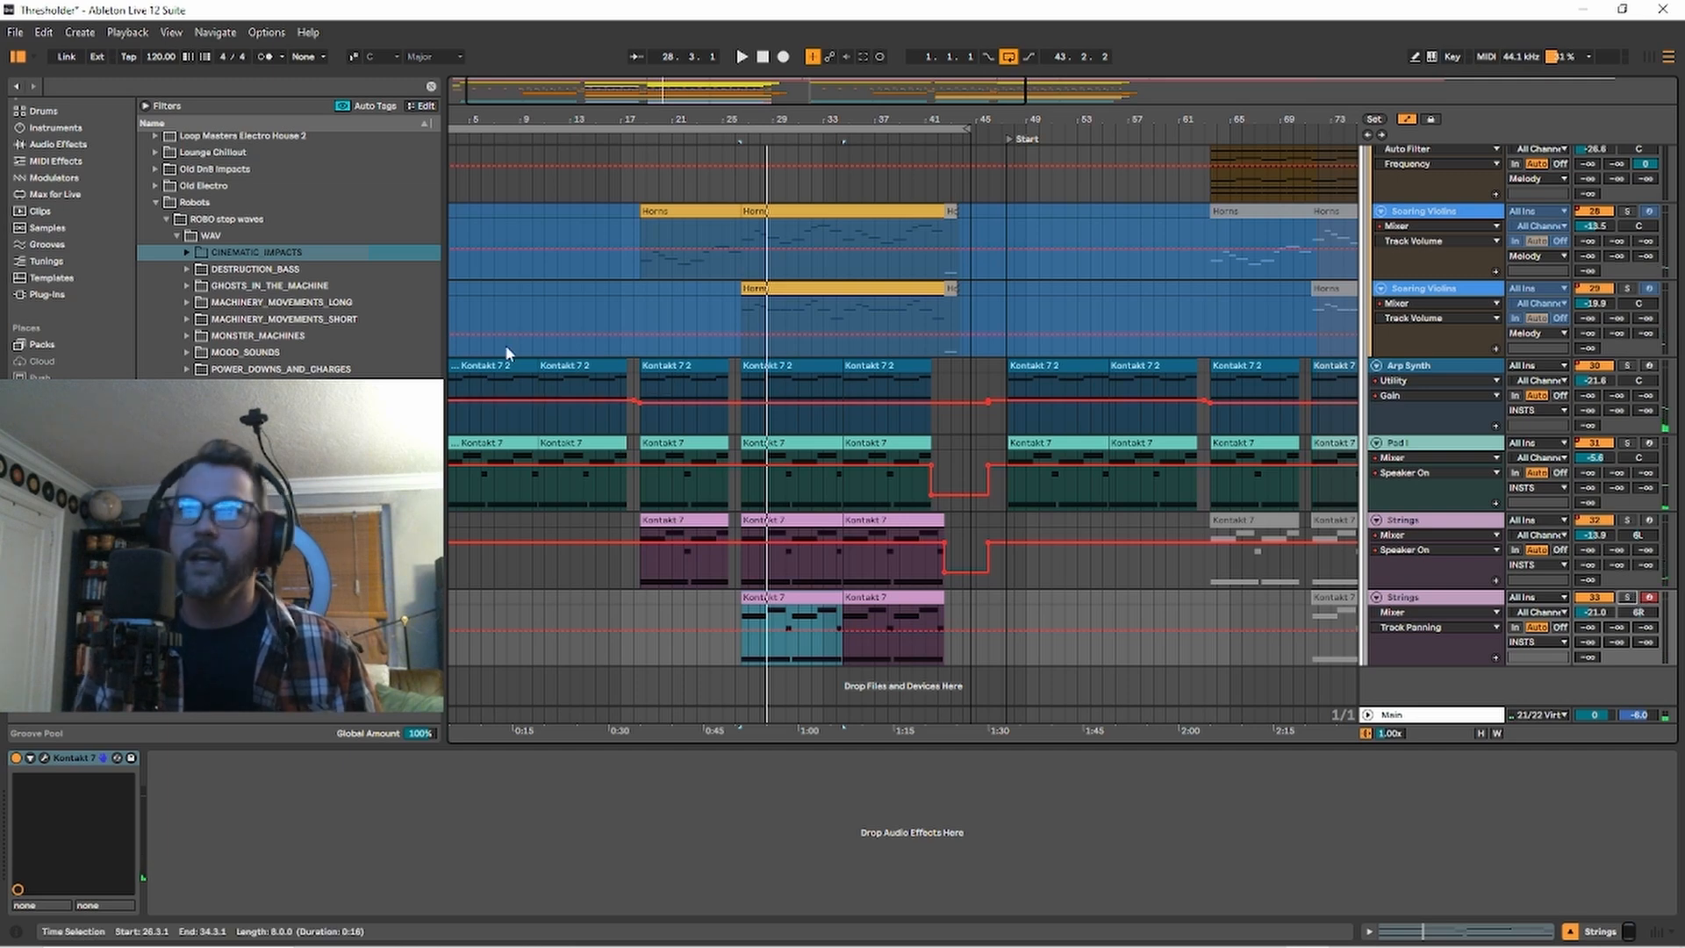
{"action": "mouse_move", "coordinate": [522, 121]}
{"action": "left_mouse_down"}
{"action": "mouse_move", "coordinate": [554, 125]}
{"action": "mouse_move", "coordinate": [534, 109]}
{"action": "left_mouse_up"}
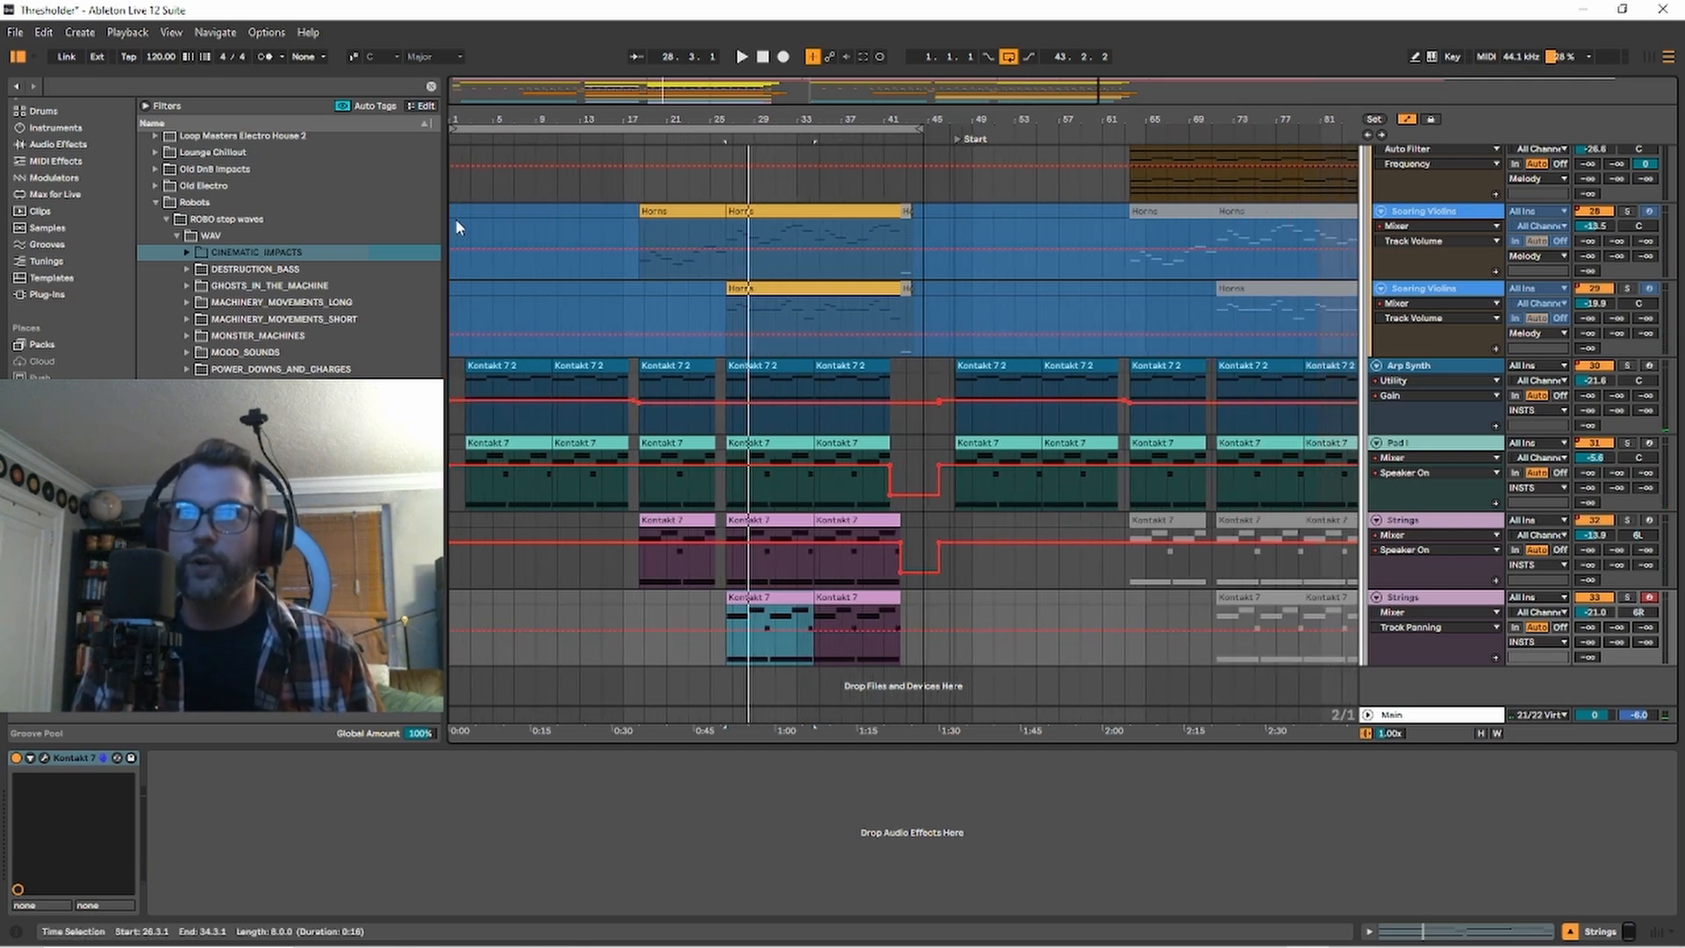
{"action": "left_click", "coordinate": [452, 222]}
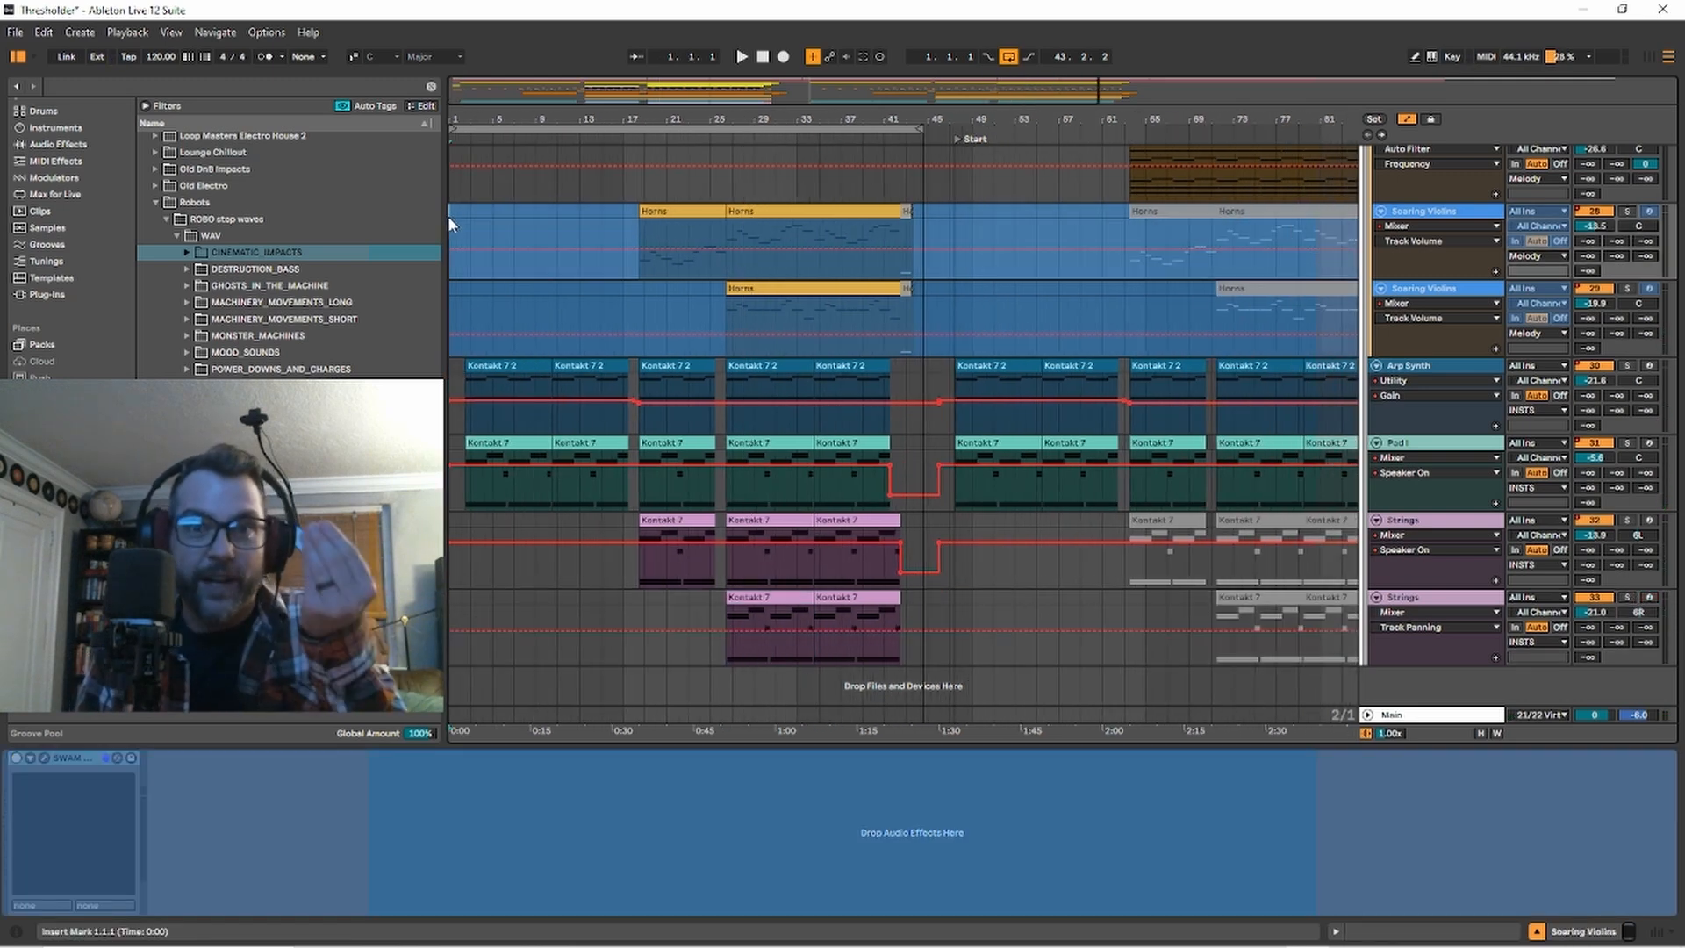